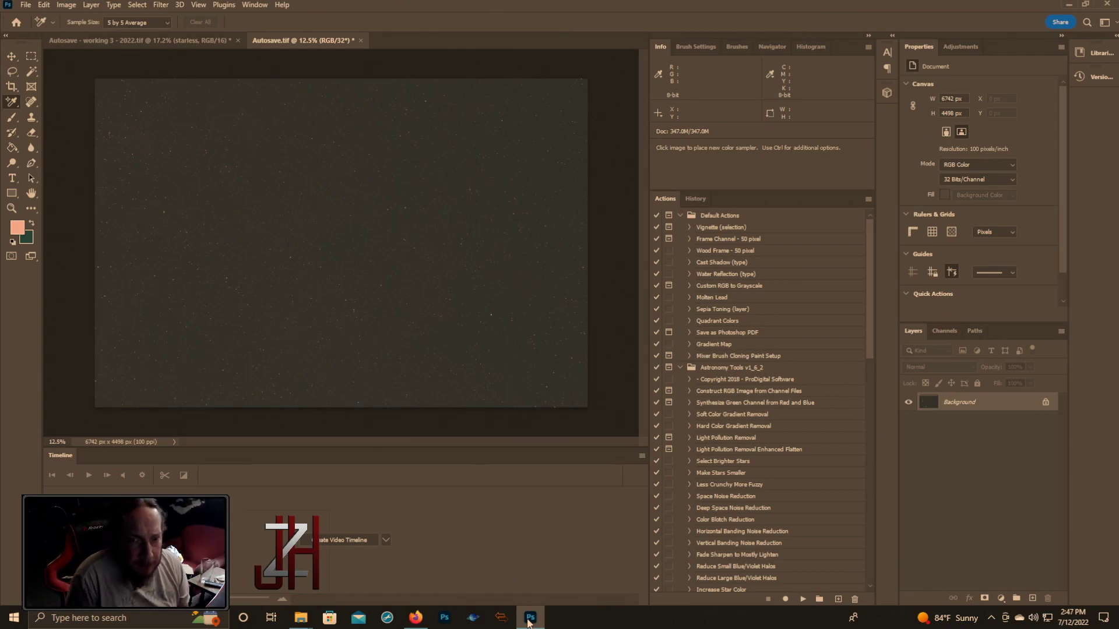
- Visit the Delta Astrophotography YouTube channel in Firefox, then close the browser to return to Photoshop
click(416, 618)
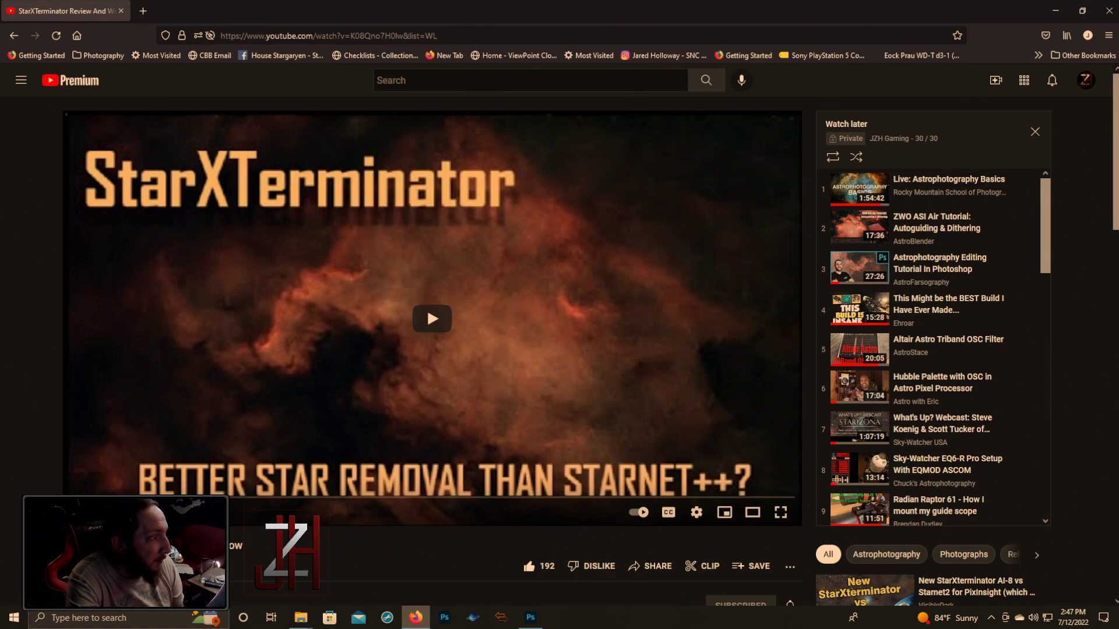
click(188, 559)
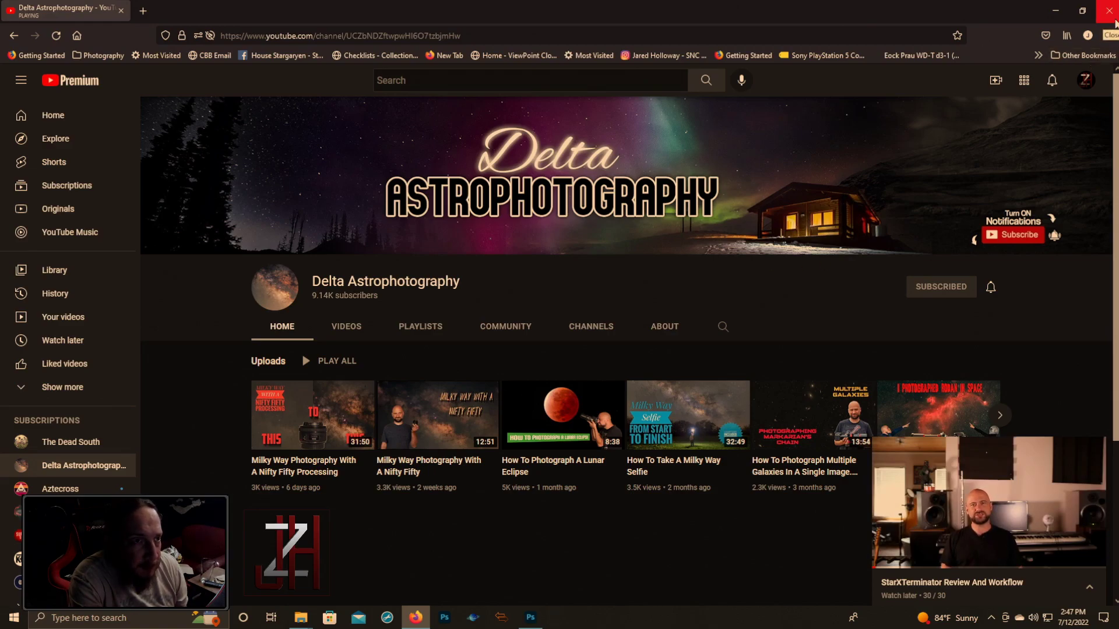
click(1114, 21)
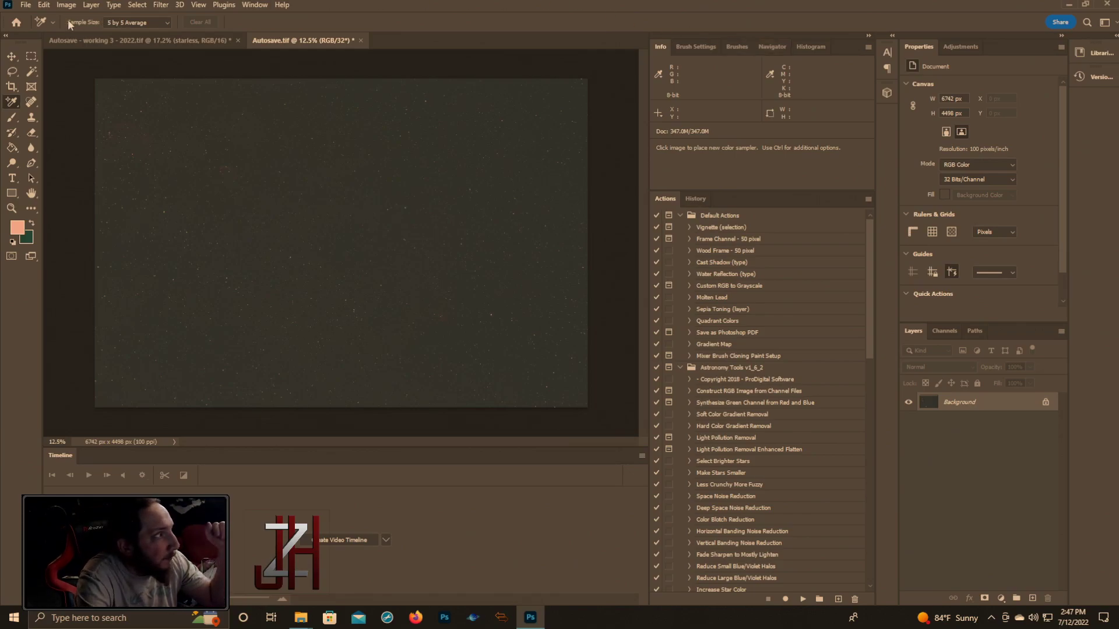
- Crop the star field's edges down to 6294 × 4066 px
click(12, 86)
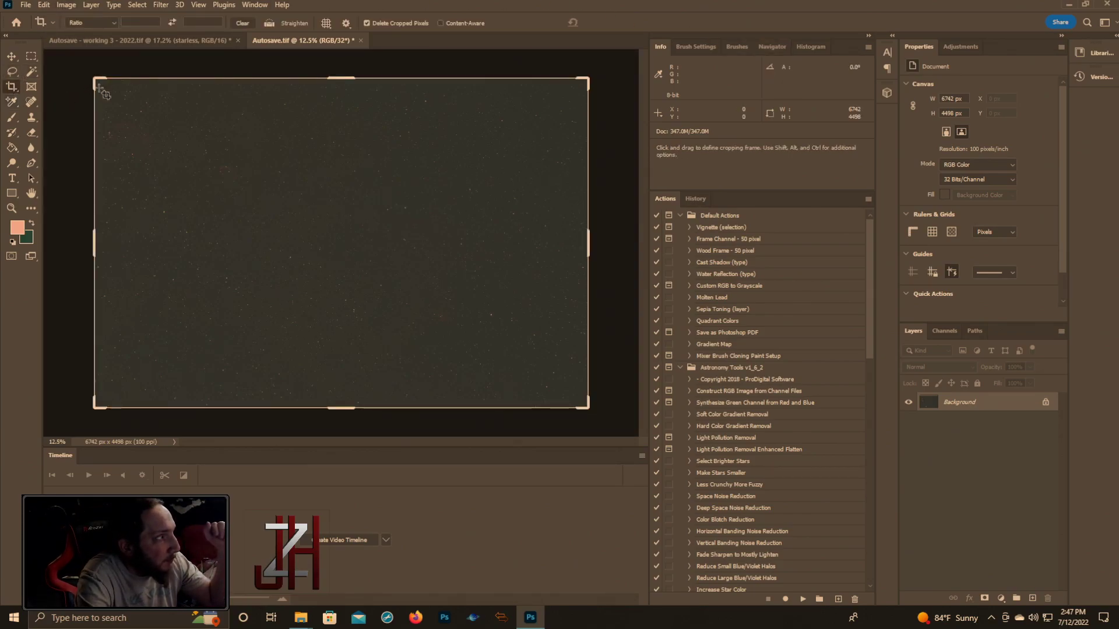
drag(96, 81, 103, 89)
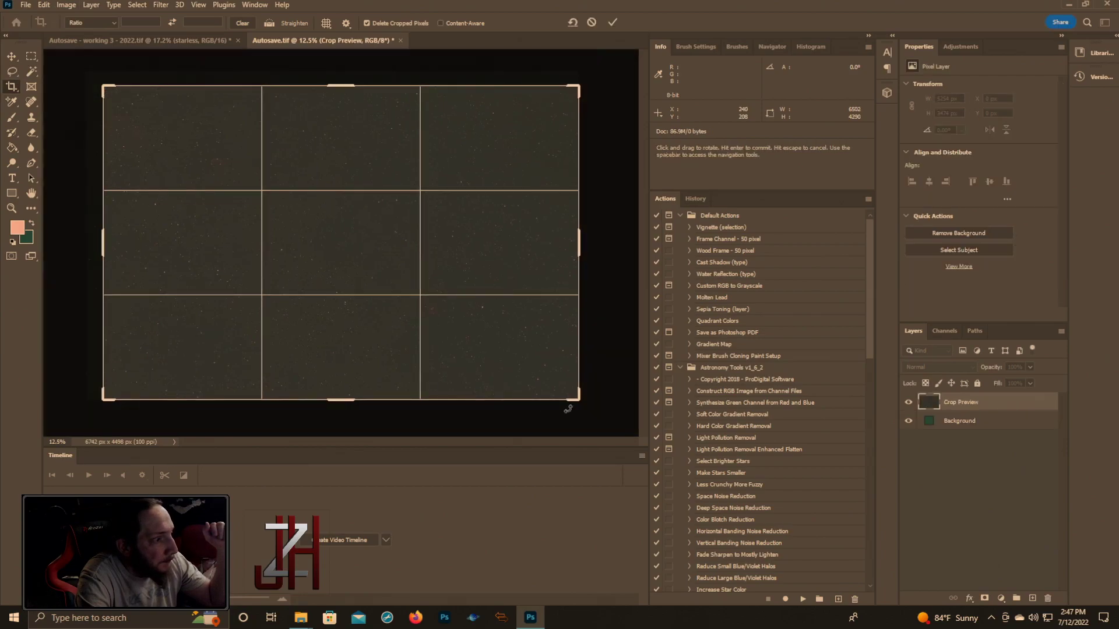
drag(579, 402, 568, 391)
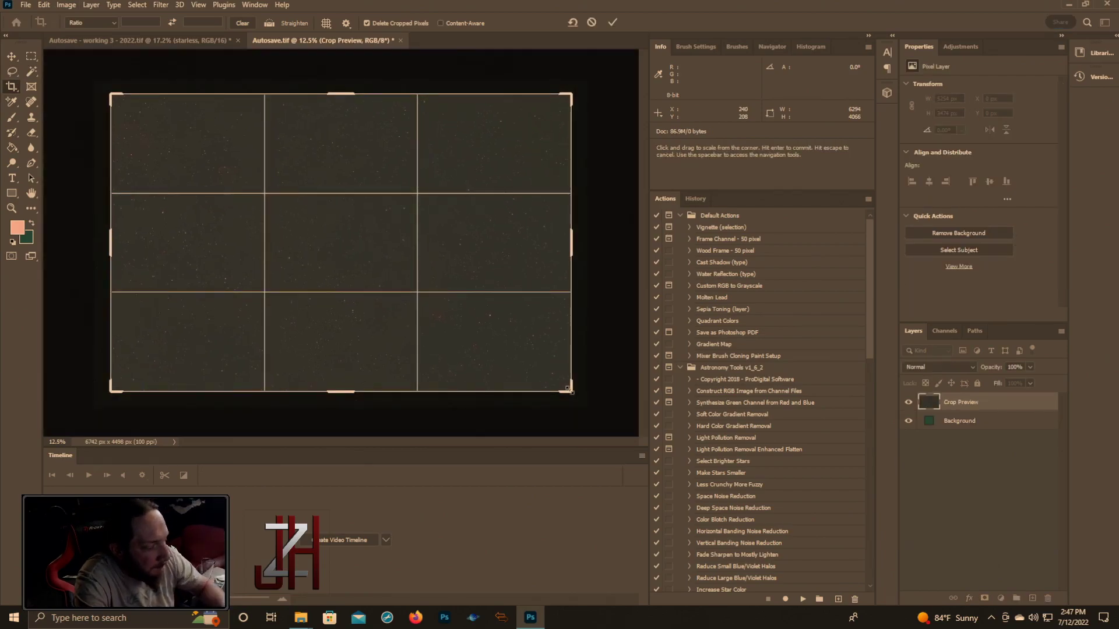
key(Return)
- Convert the image to 16 bits per channel with the Exposure and Gamma toning method
click(12, 208)
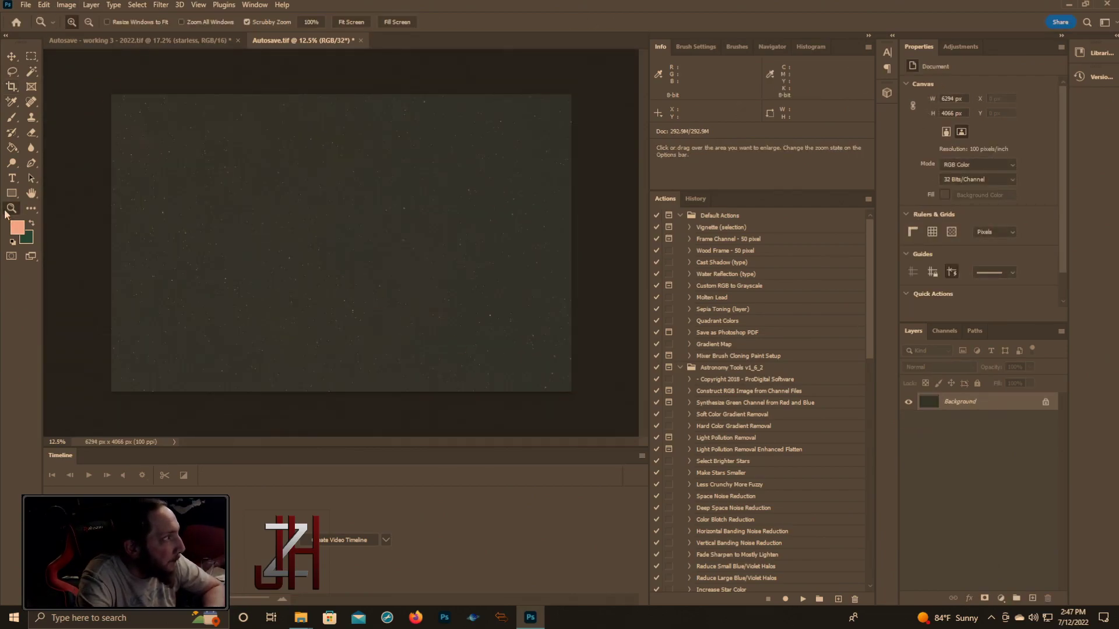
click(71, 6)
mouse_move(83, 18)
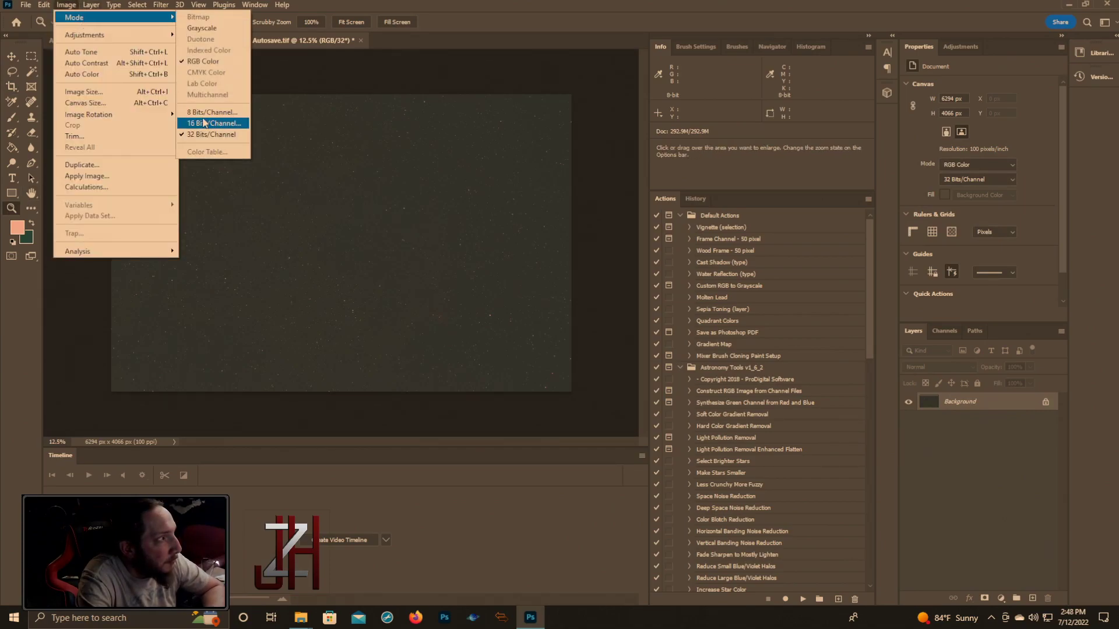
click(214, 124)
click(702, 124)
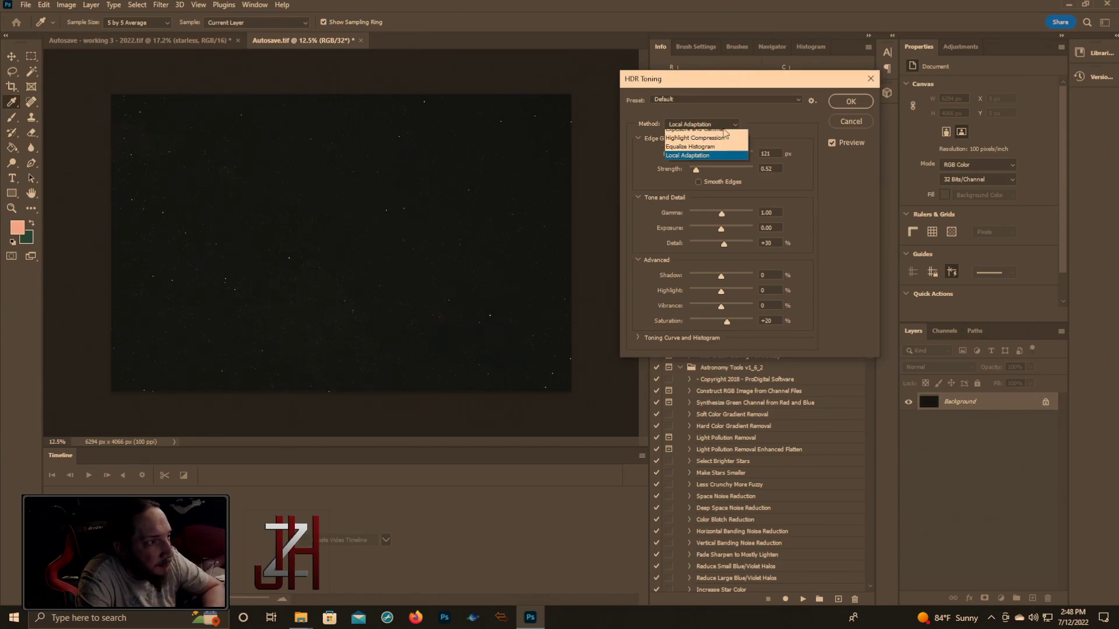
click(691, 145)
- Confirm the 16-bit conversion and duplicate the Background layer
click(842, 103)
key(z)
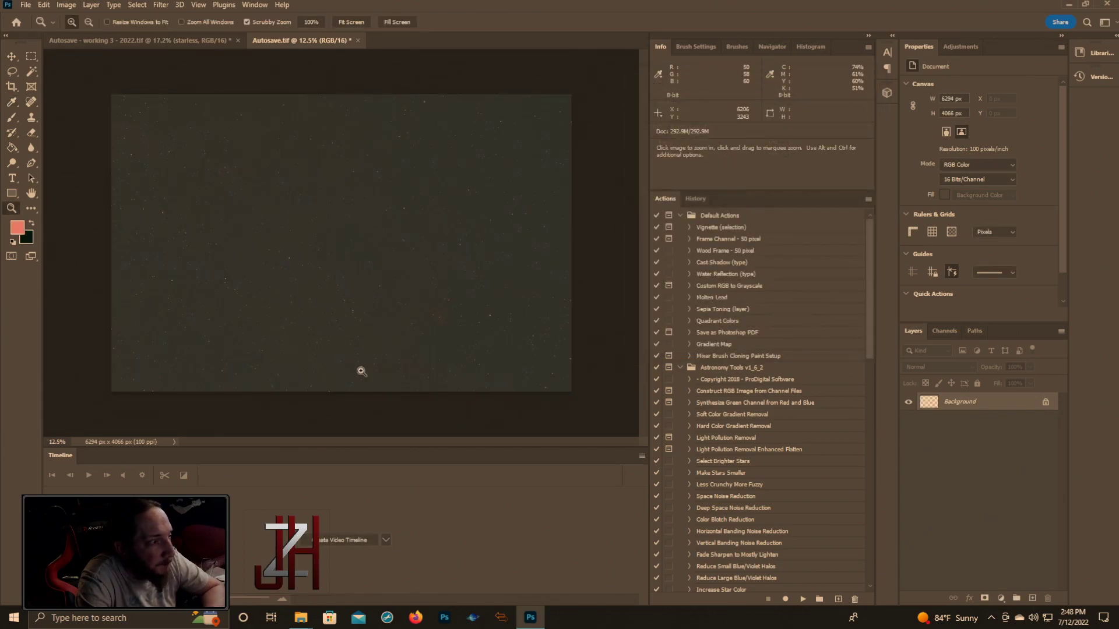
right_click(958, 410)
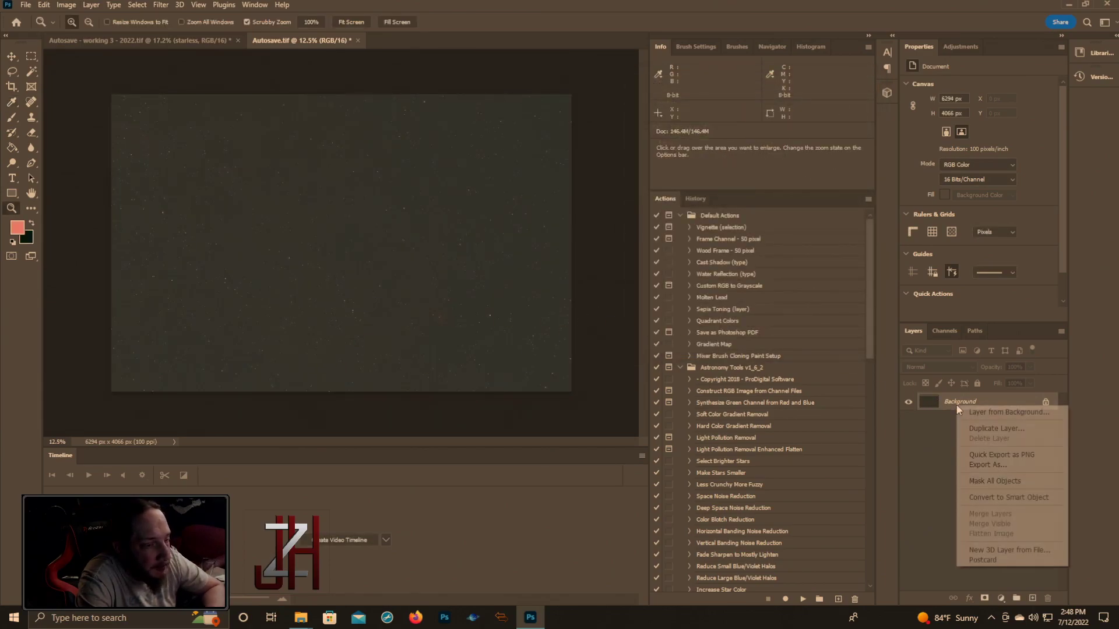
click(999, 427)
click(668, 176)
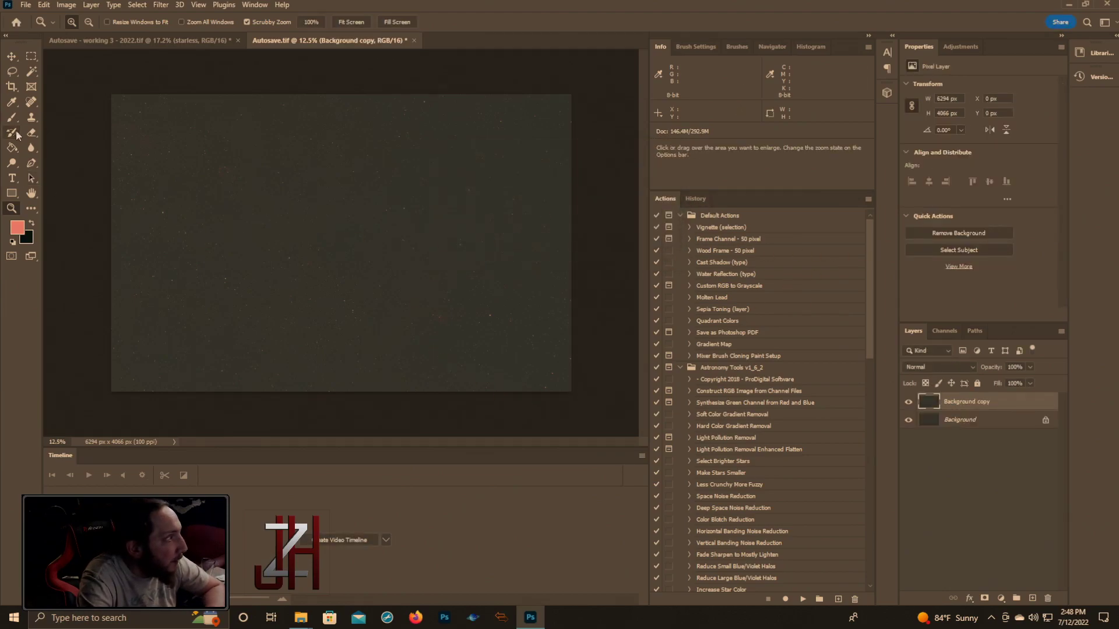
- Apply Levels to Background copy with black point 45 and white point 246
click(66, 5)
mouse_move(85, 35)
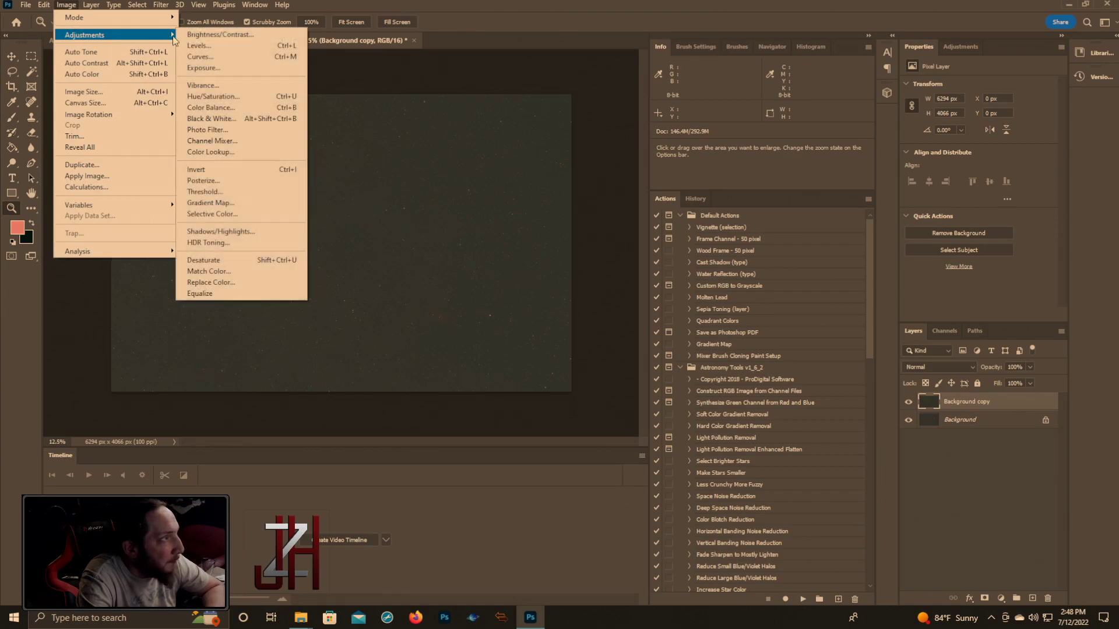
click(193, 47)
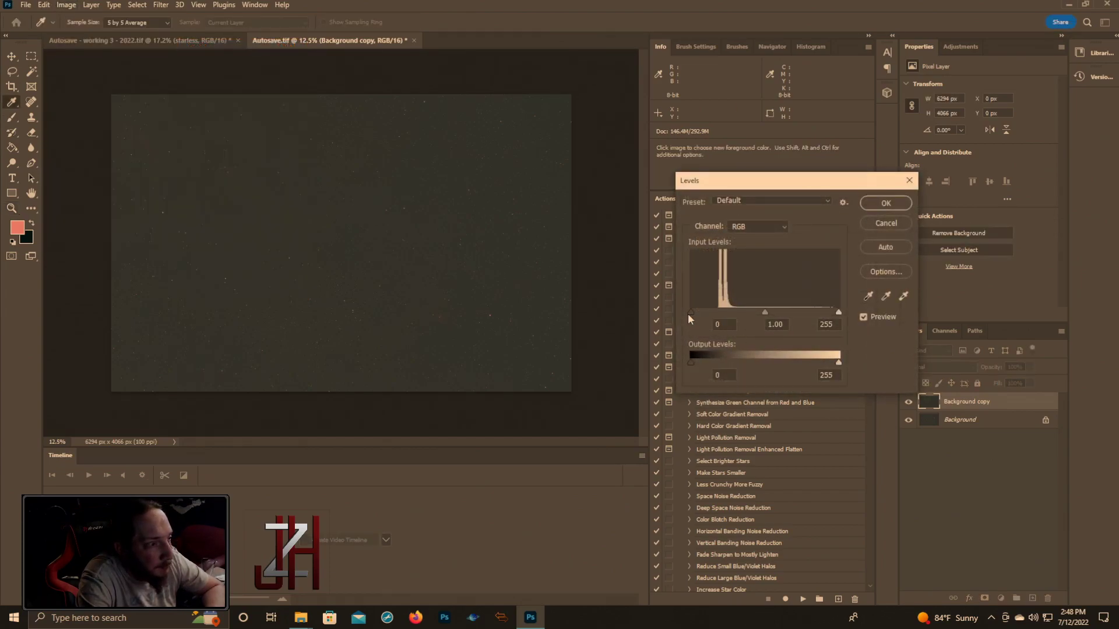
drag(687, 314, 716, 320)
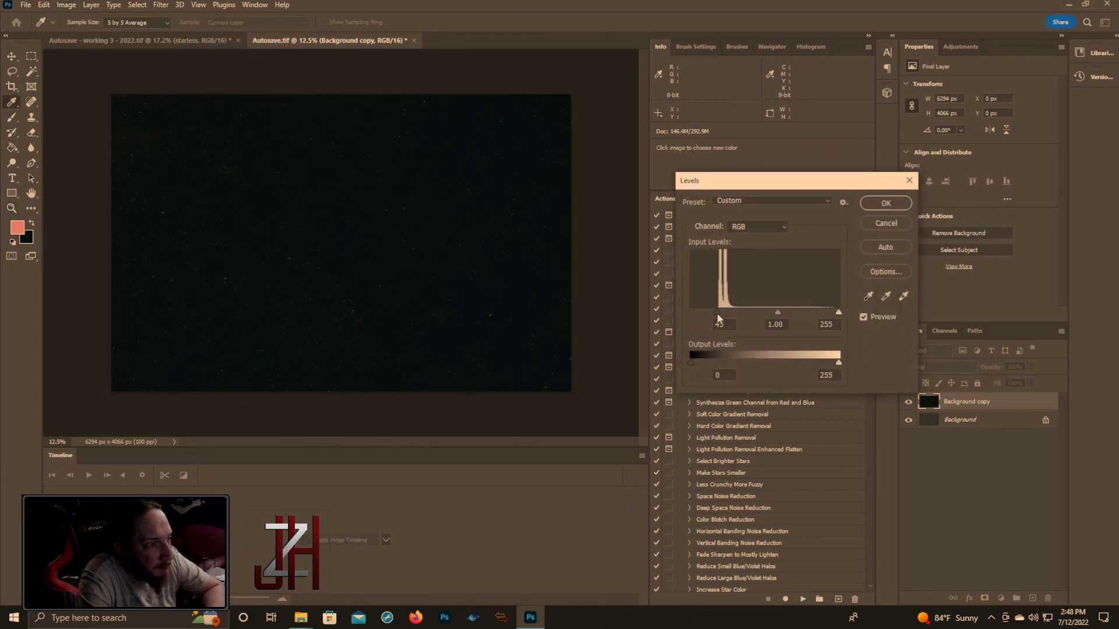
drag(838, 313, 833, 315)
drag(827, 188, 488, 148)
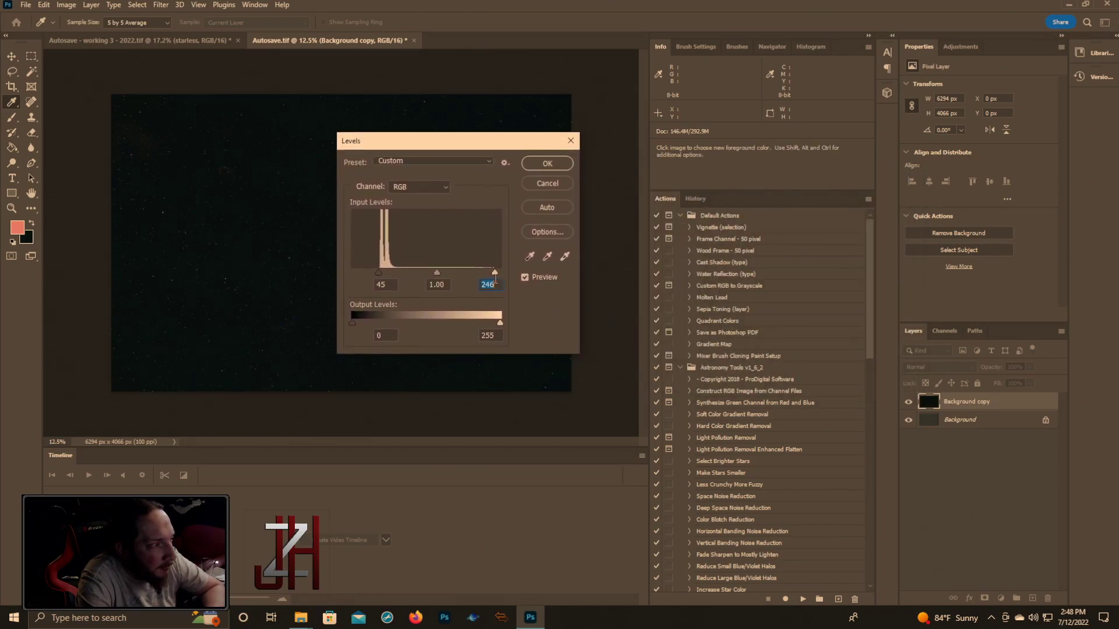
click(549, 165)
key(z)
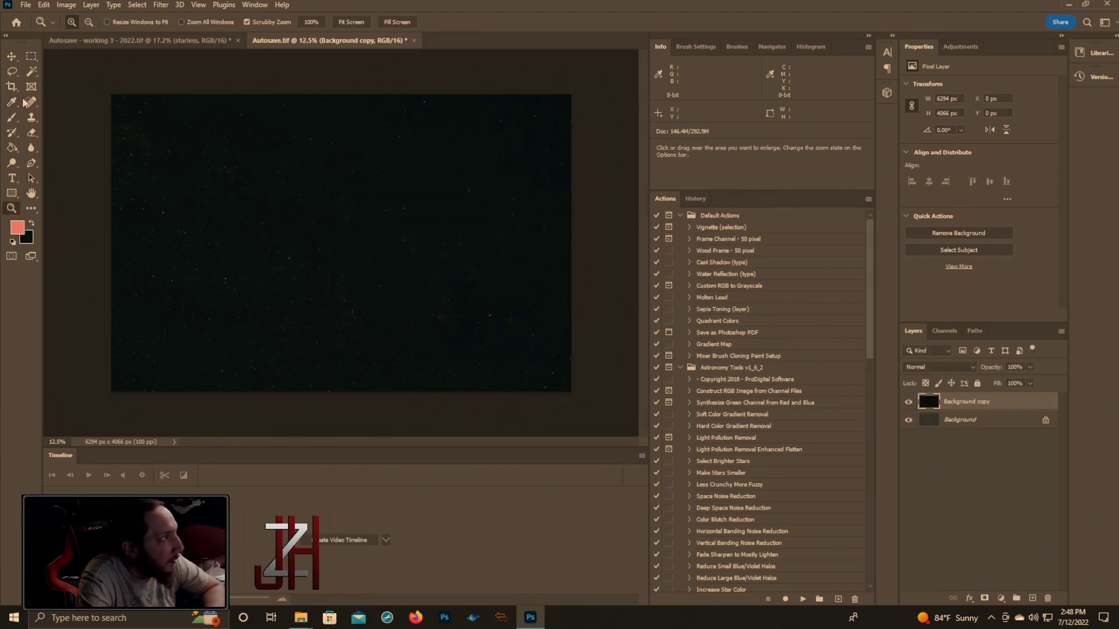
- Add a Threshold adjustment layer at level 19 to isolate the stars
click(98, 9)
mouse_move(127, 158)
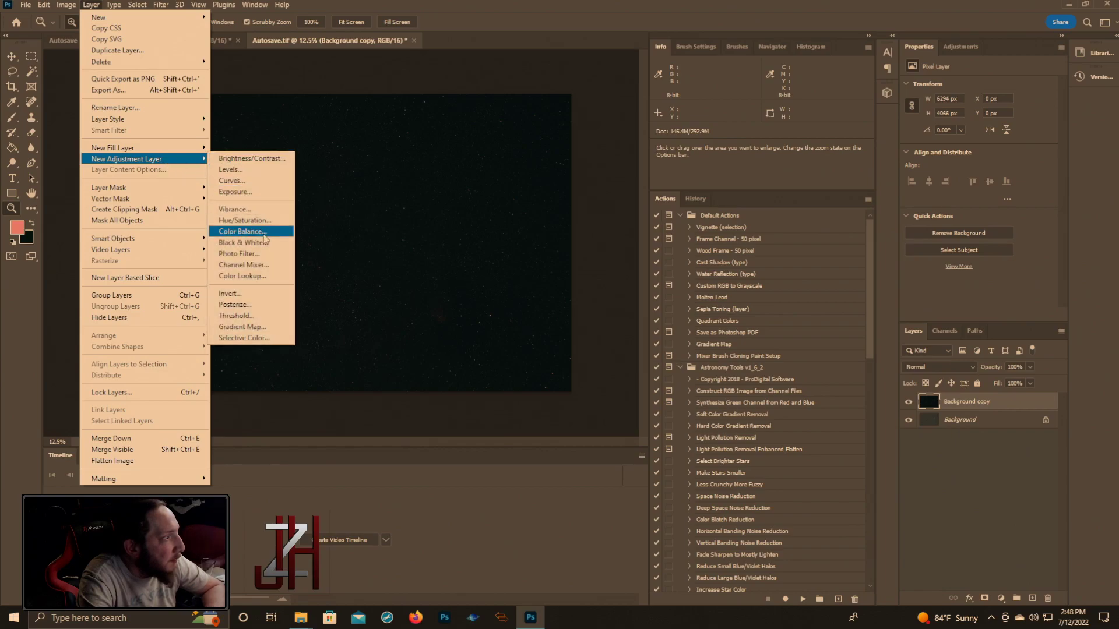
click(236, 316)
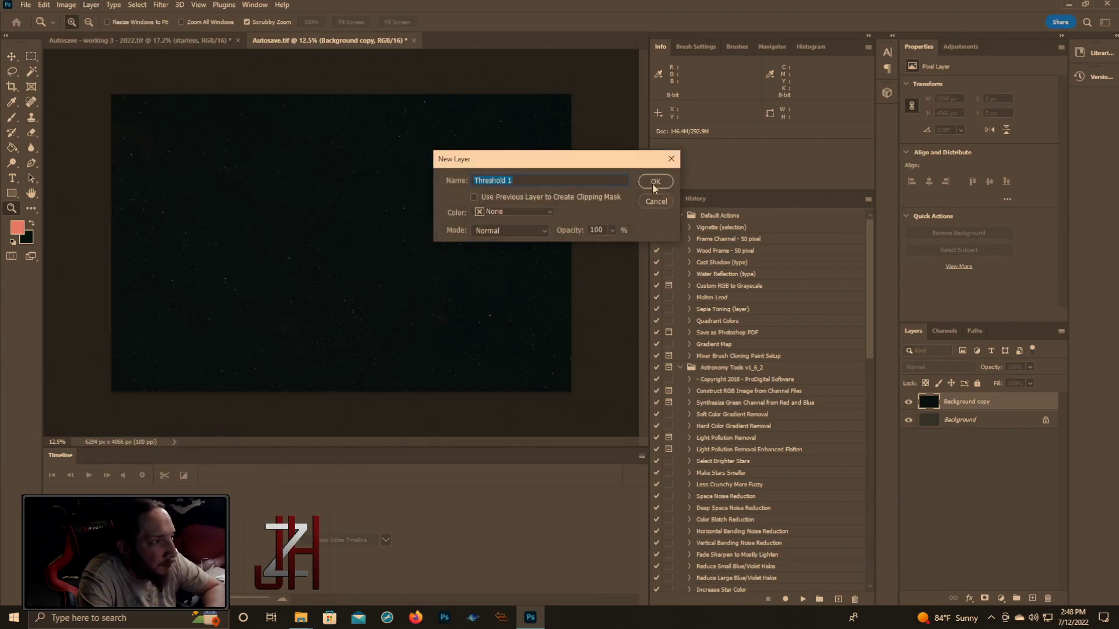
click(654, 181)
drag(980, 155, 917, 150)
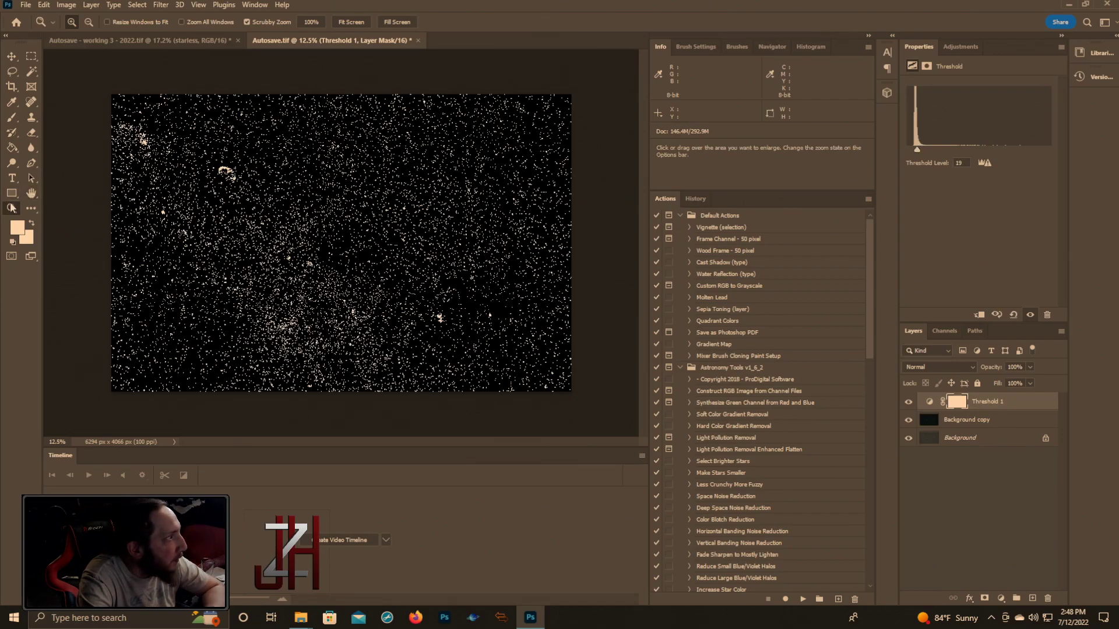
- Zoom to 100% on the lower-left stars and place colour sampler #1
click(12, 102)
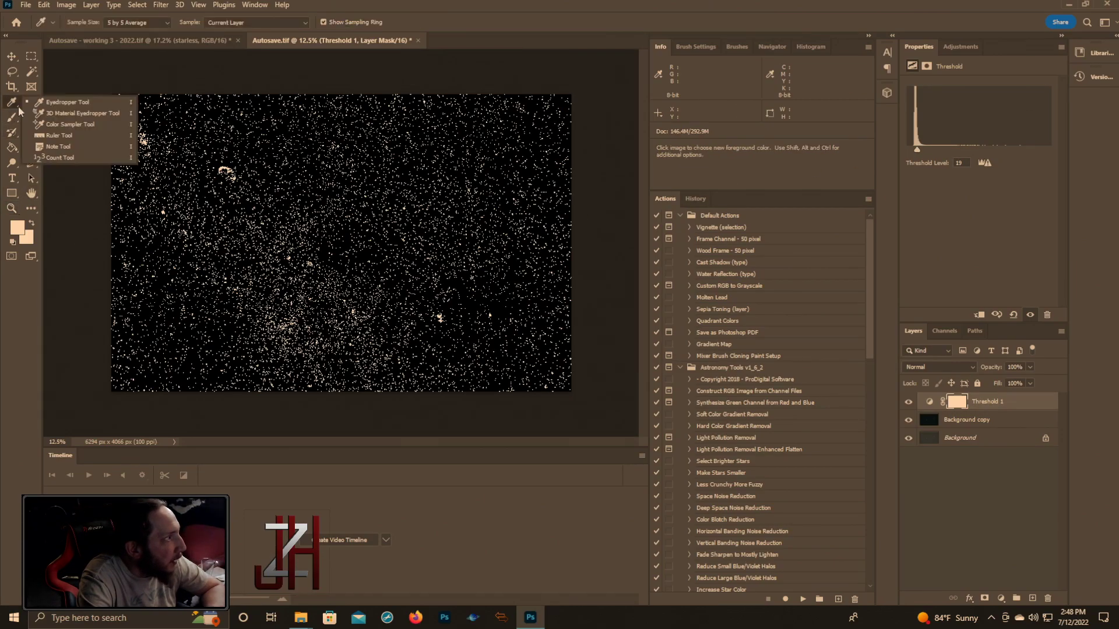
click(48, 130)
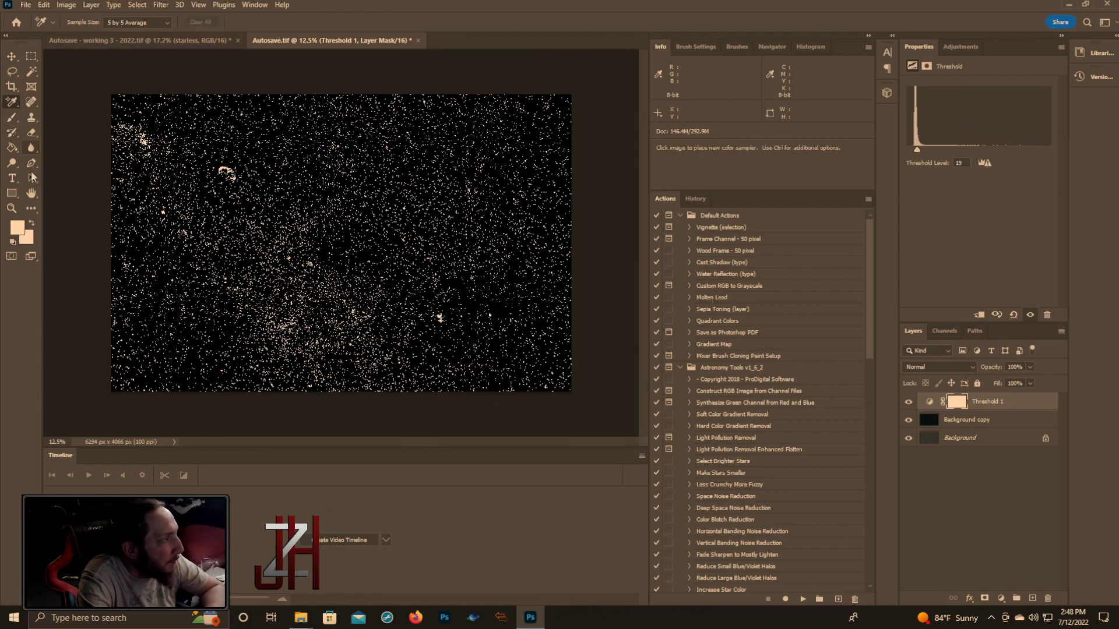
click(10, 210)
click(194, 369)
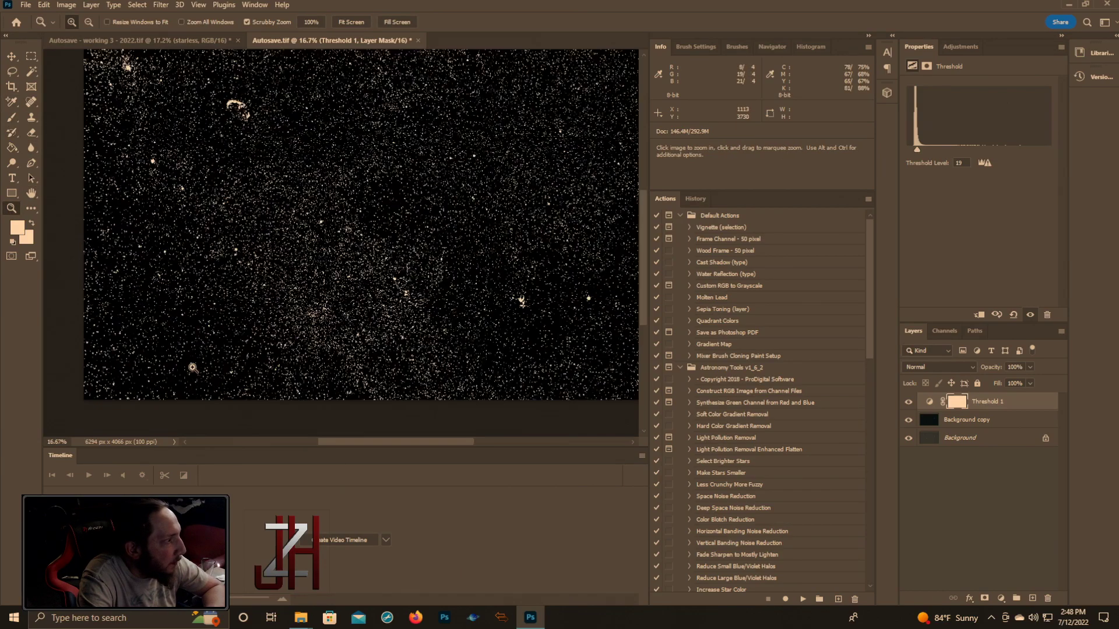
click(154, 385)
click(154, 386)
click(177, 377)
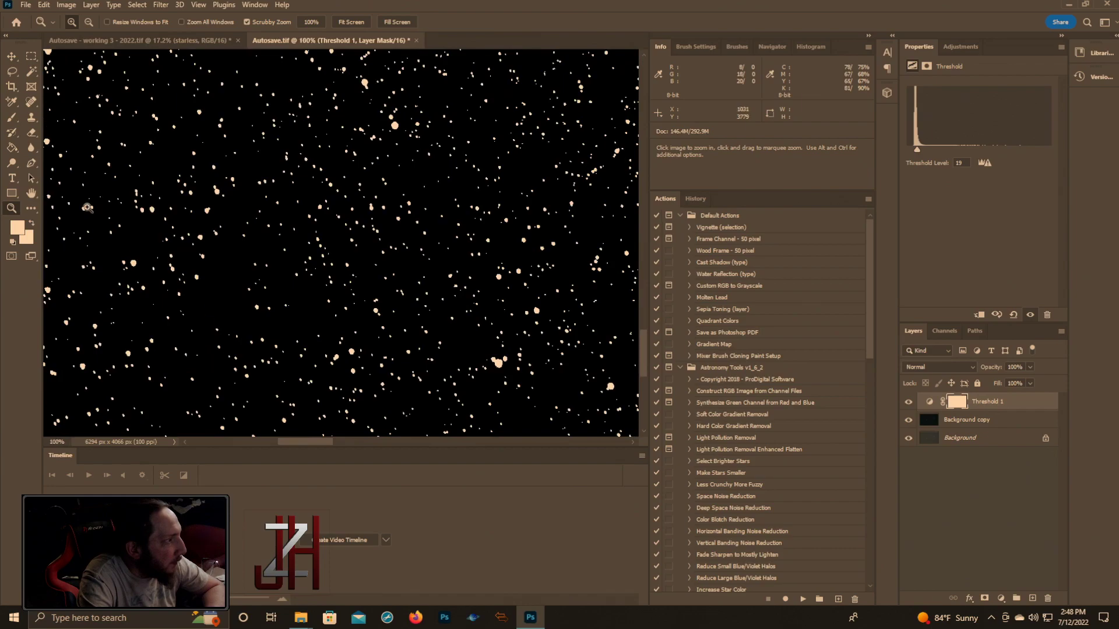
click(12, 101)
click(218, 293)
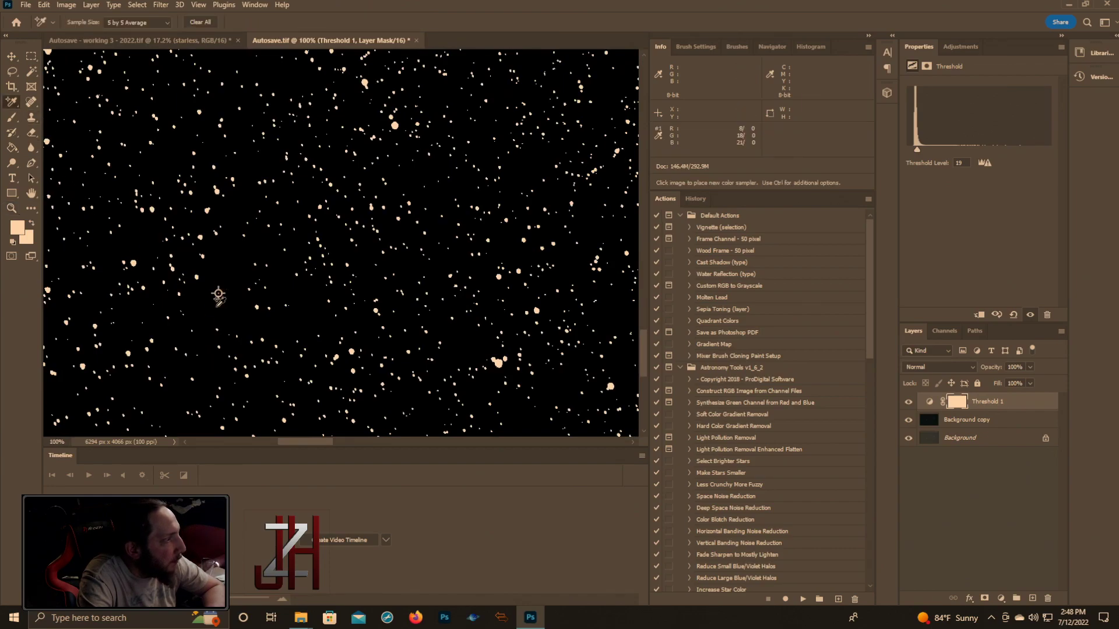
- Place colour sampler #2 on another bright star
key(z)
right_click(106, 250)
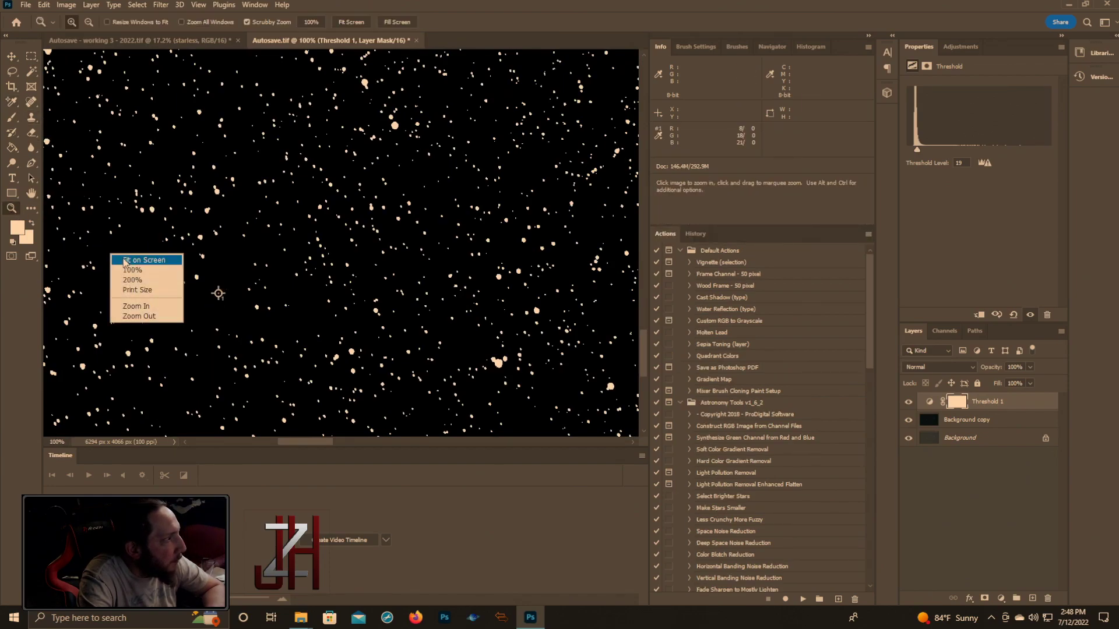
click(131, 260)
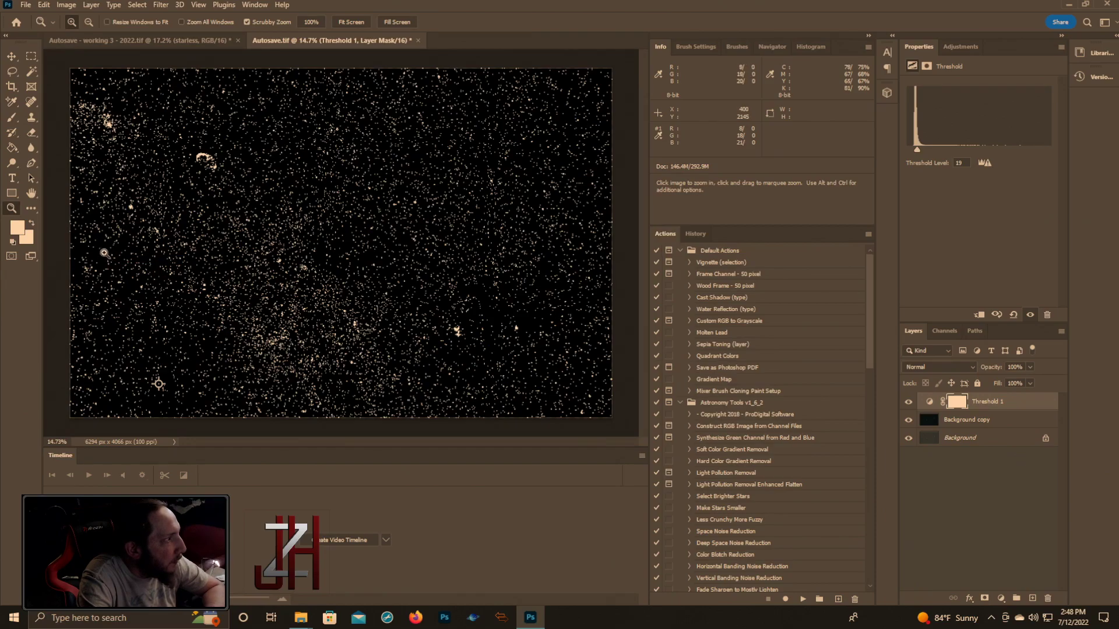
key(ctrl+plus)
key(ctrl+plus)
key(ctrl+plus)
key(ctrl+plus)
key(ctrl+plus)
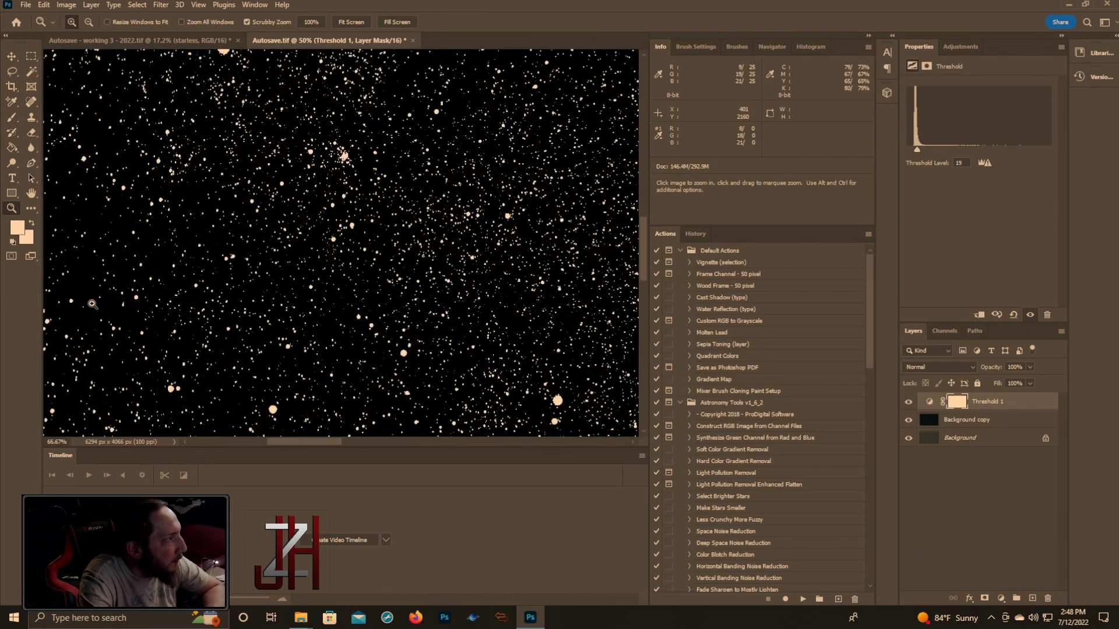
right_click(12, 101)
click(70, 151)
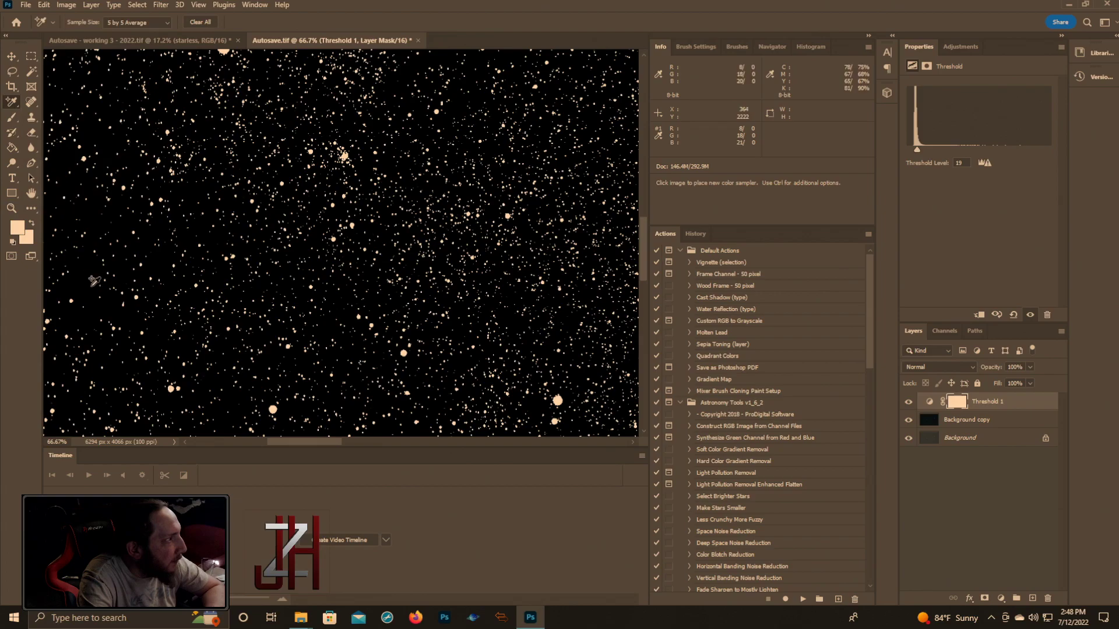
click(83, 275)
- Add colour sampler #3 on a third bright star
key(z)
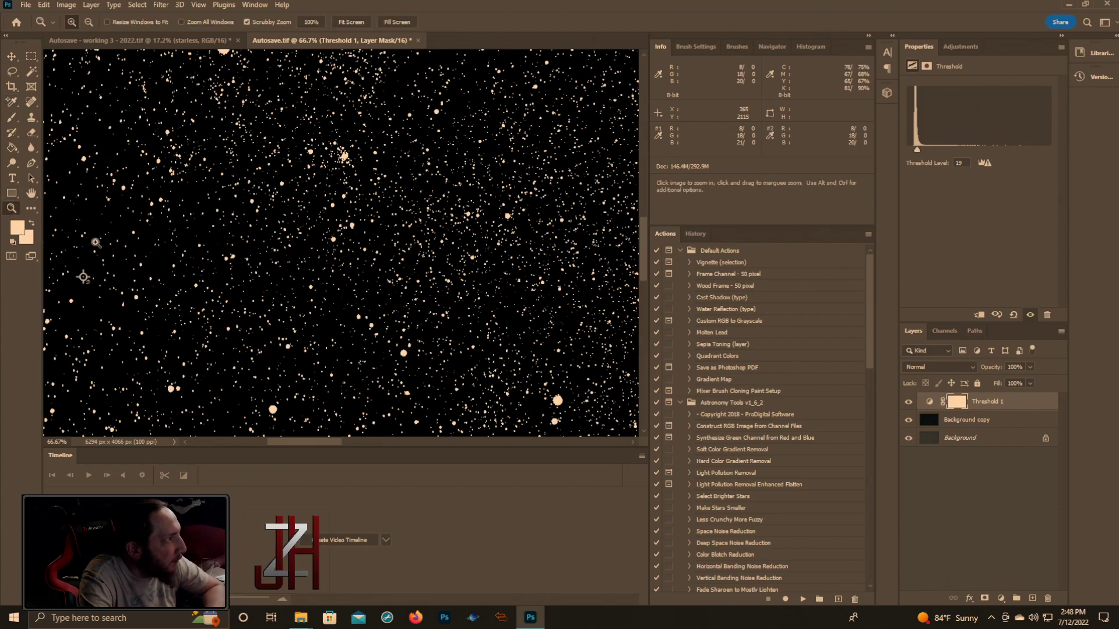
right_click(99, 245)
click(123, 248)
click(532, 325)
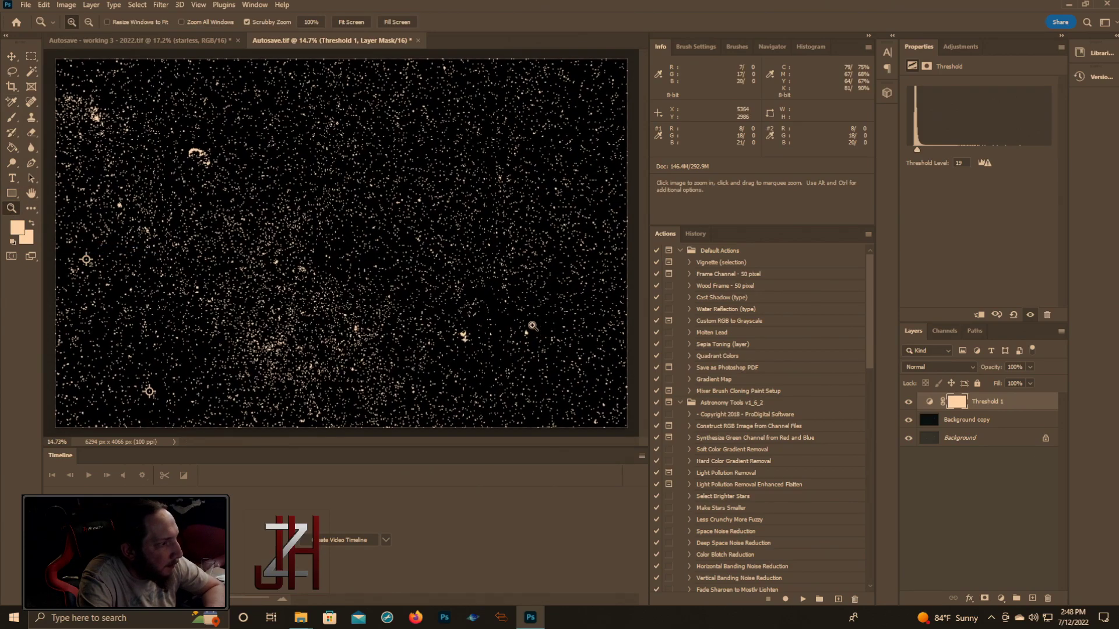
click(532, 326)
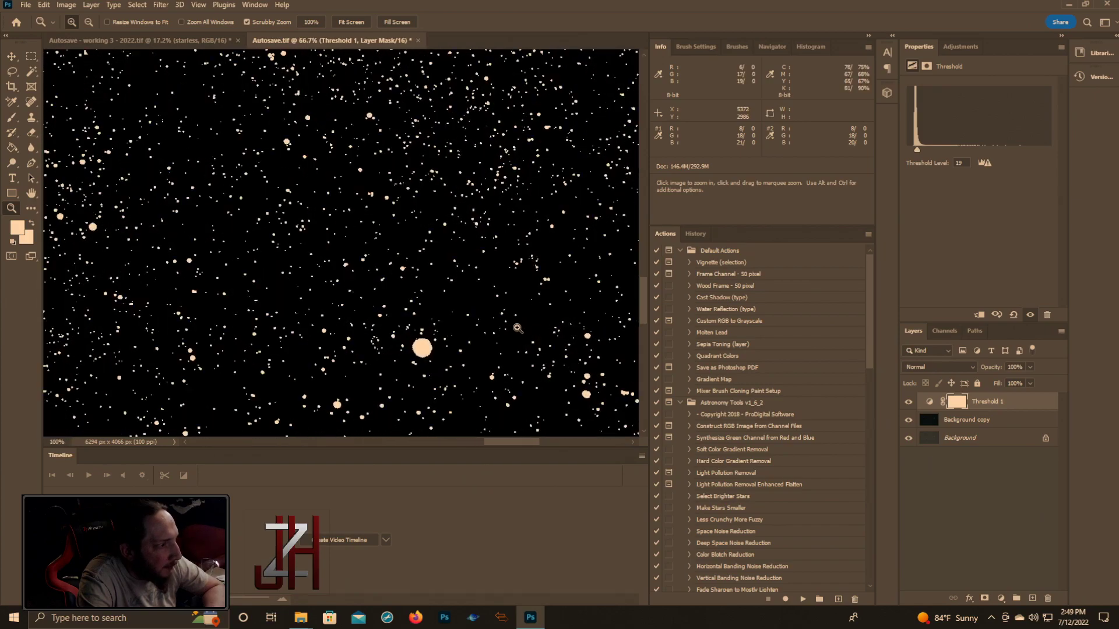
key(i)
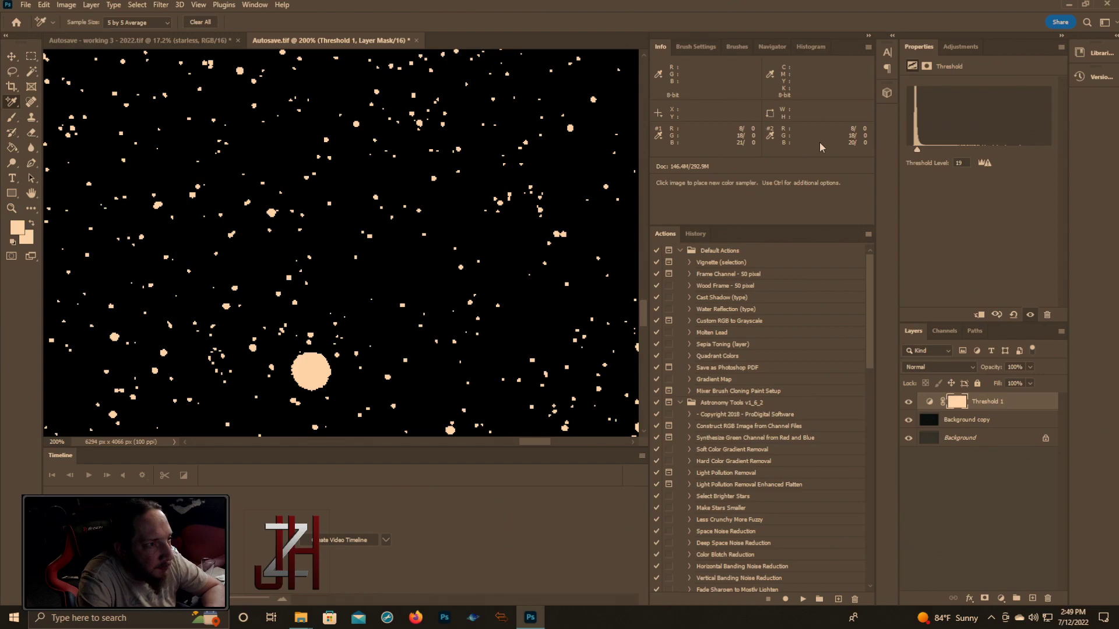
click(535, 315)
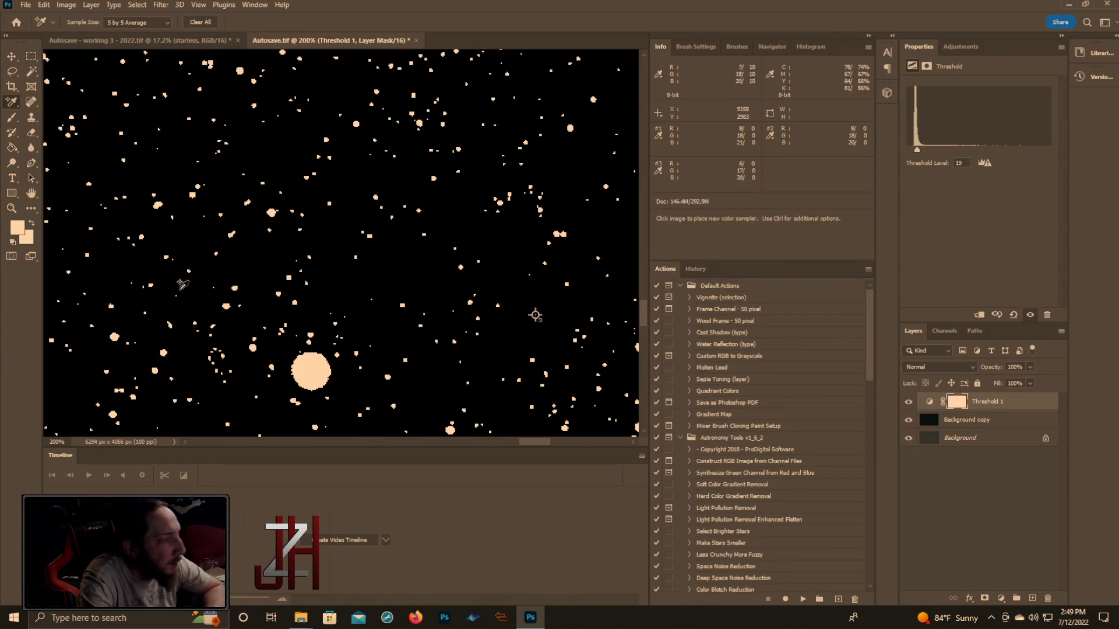
click(11, 208)
right_click(178, 235)
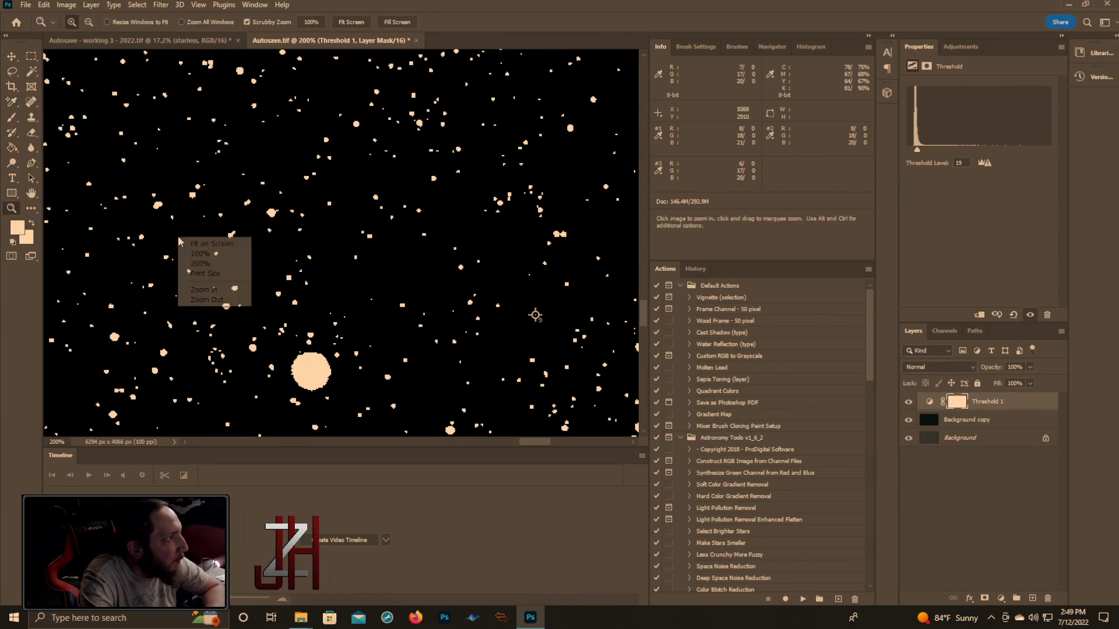
- Raise the threshold to leave only the brightest stars, and mark one with sampler #4
click(192, 243)
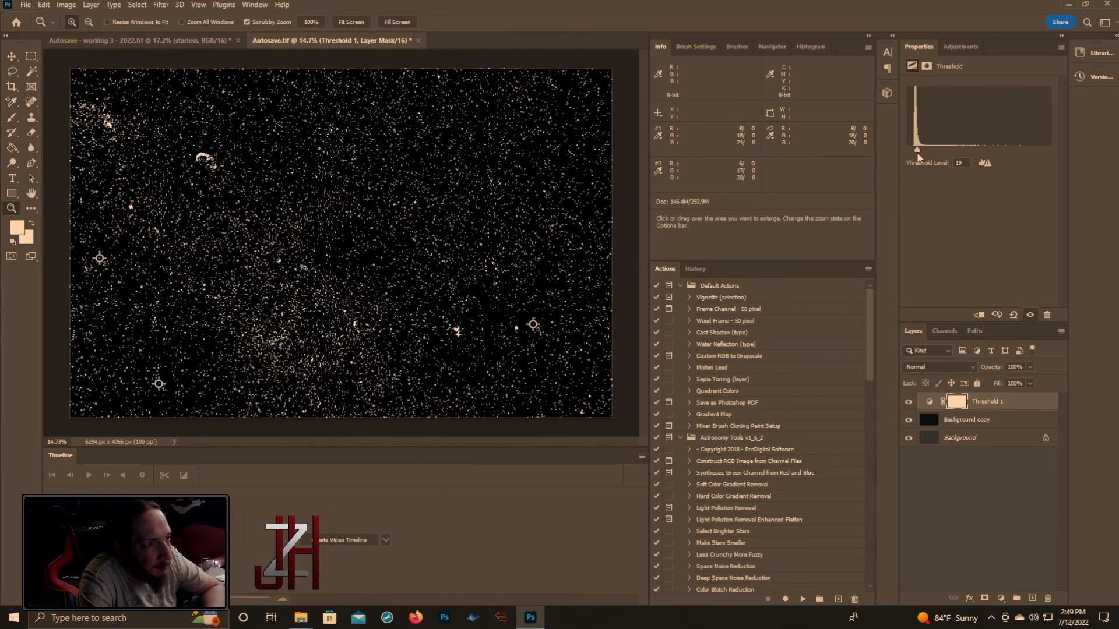
drag(917, 153, 931, 155)
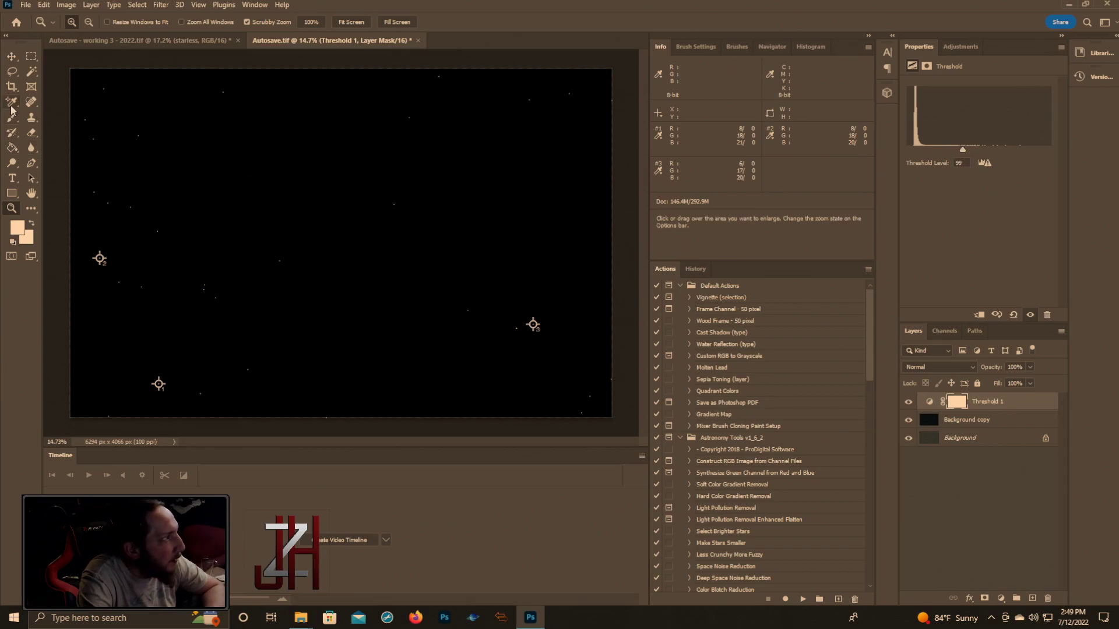
click(534, 318)
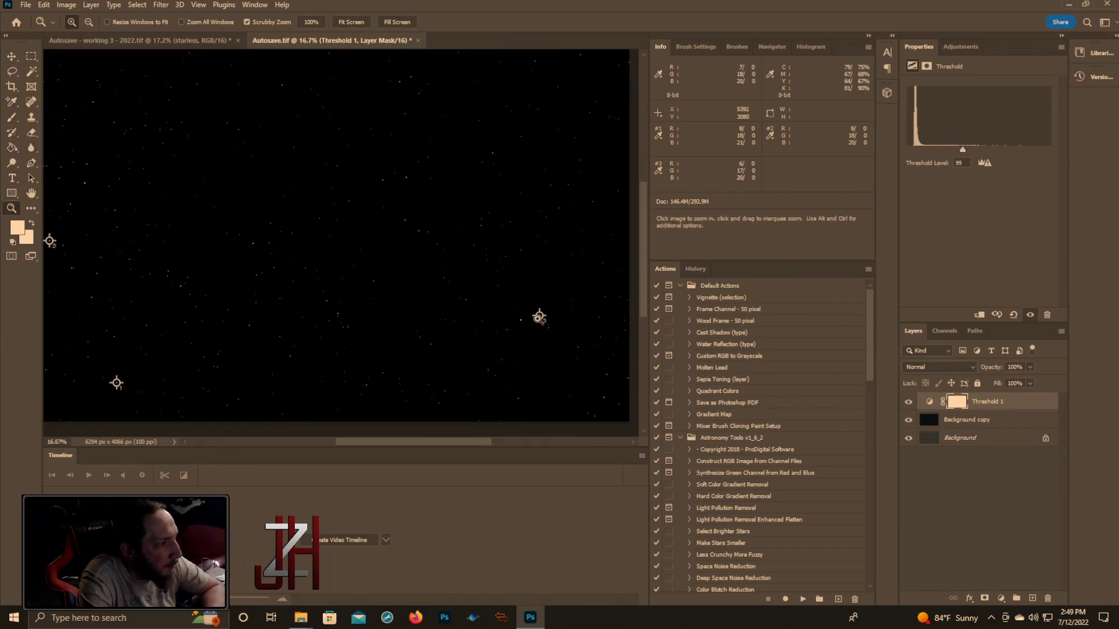
drag(527, 316, 585, 317)
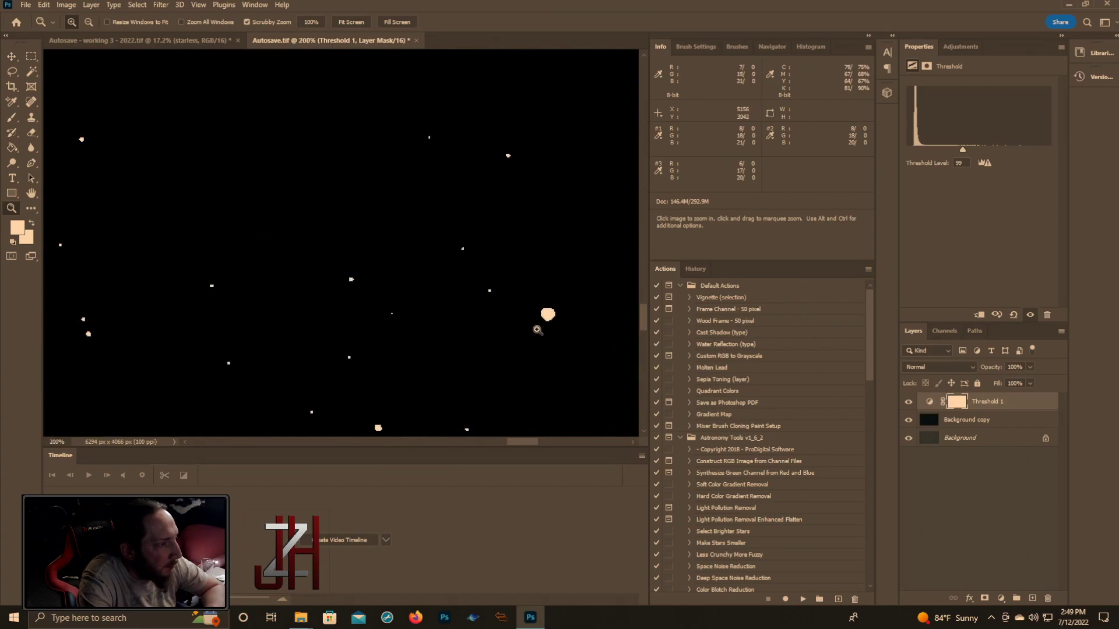
click(585, 317)
key(i)
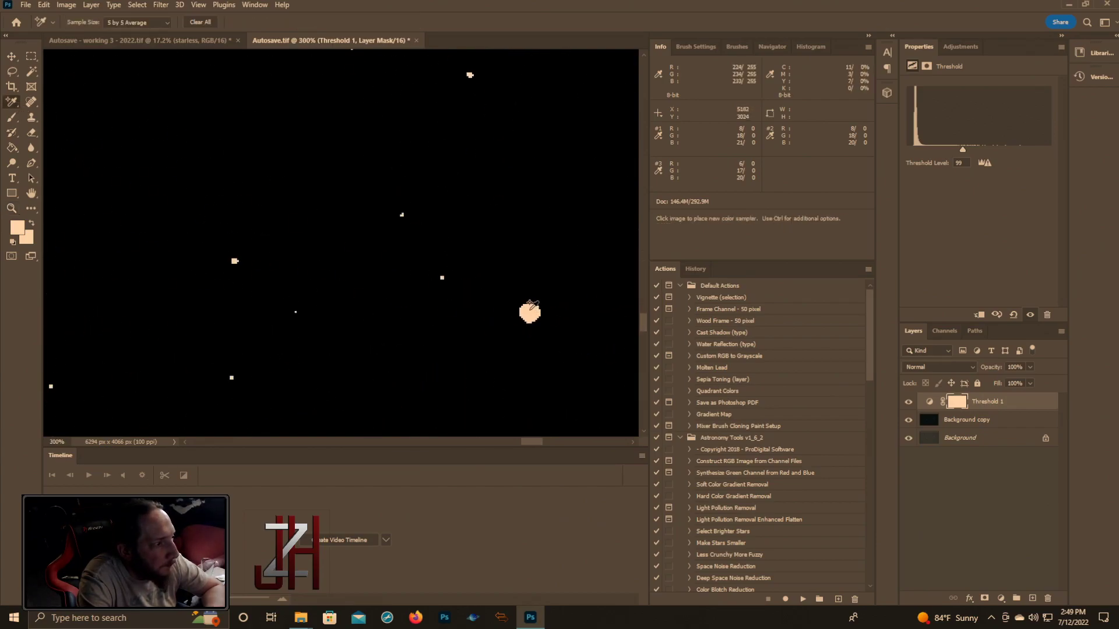
click(529, 312)
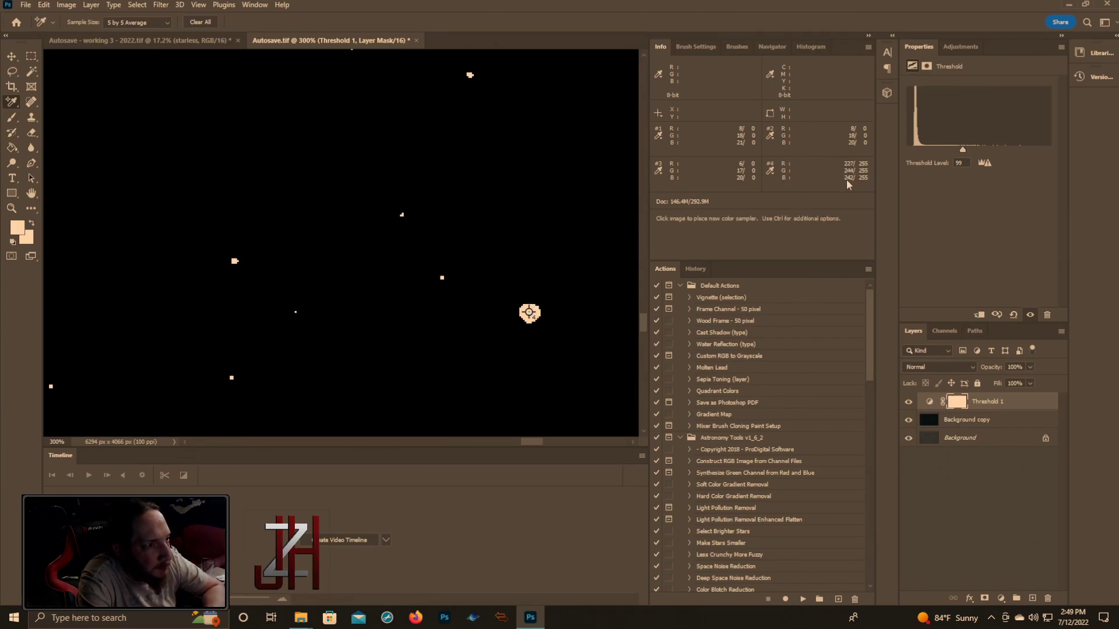
click(13, 209)
right_click(106, 244)
click(114, 251)
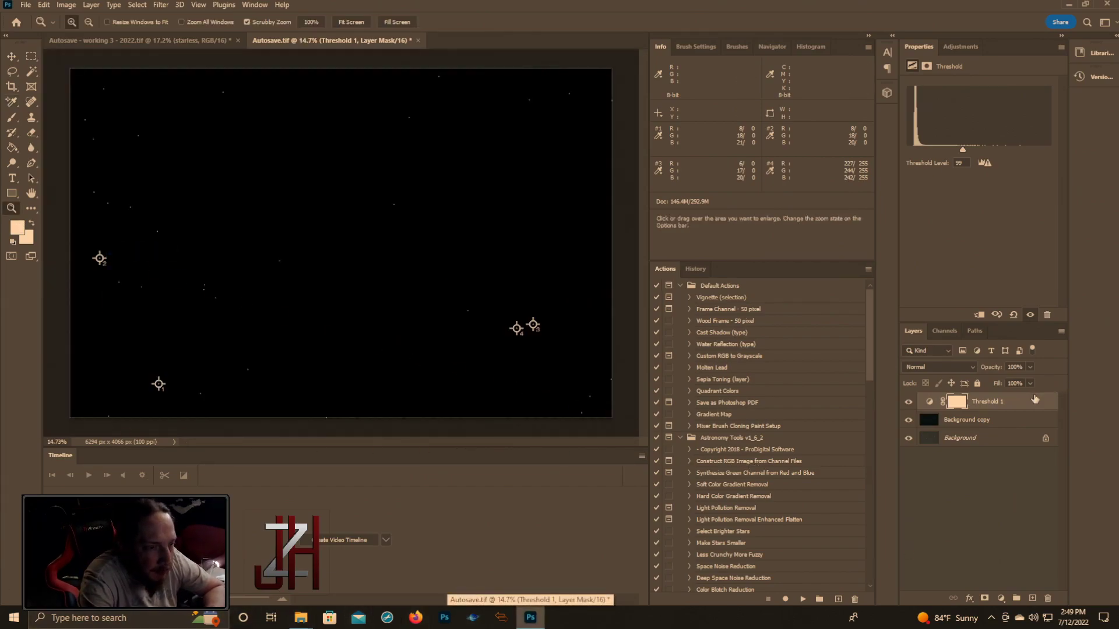
- Delete the Threshold 1 layer and set the Red channel levels white point to 234
drag(1036, 399, 1047, 599)
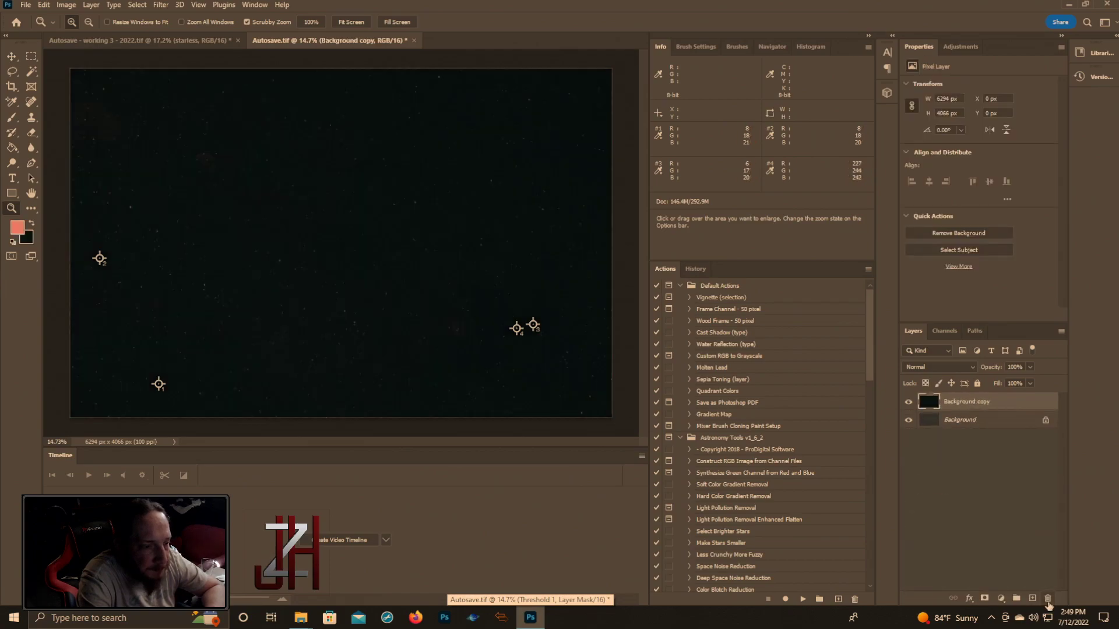
click(66, 4)
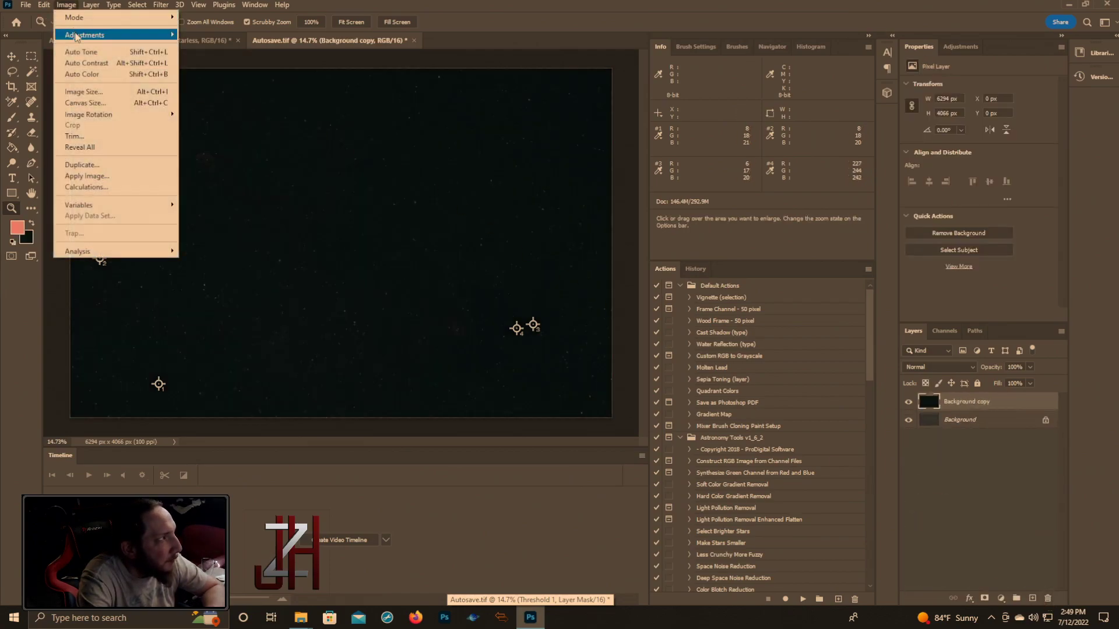
mouse_move(85, 35)
click(201, 47)
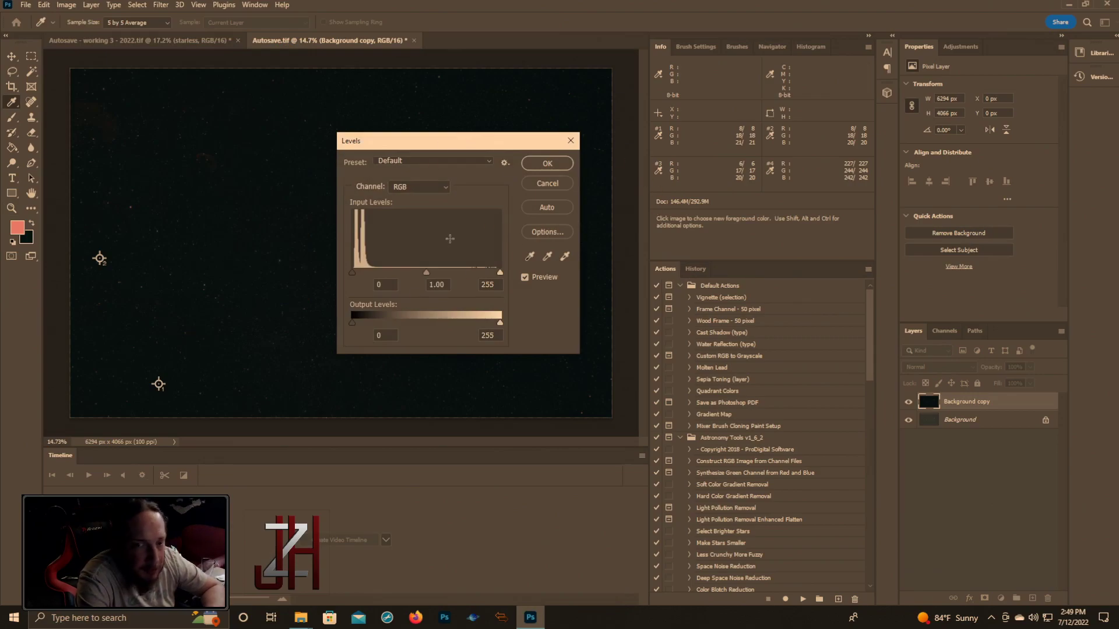
click(420, 187)
click(404, 205)
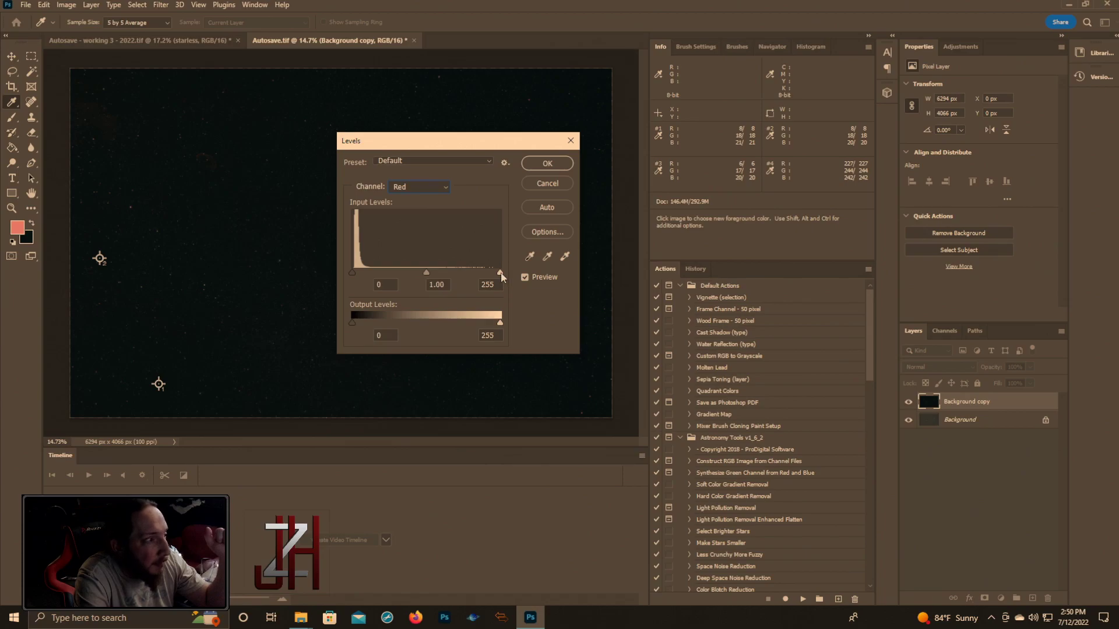
drag(500, 274, 490, 273)
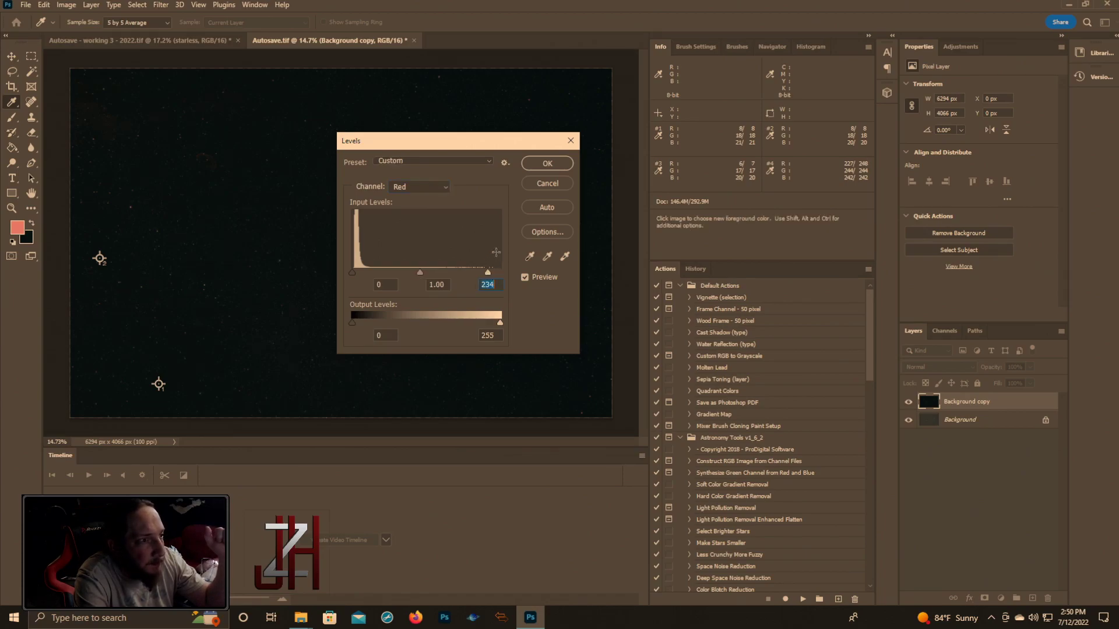
- Set the Green channel levels input to 10–251
click(446, 186)
click(441, 218)
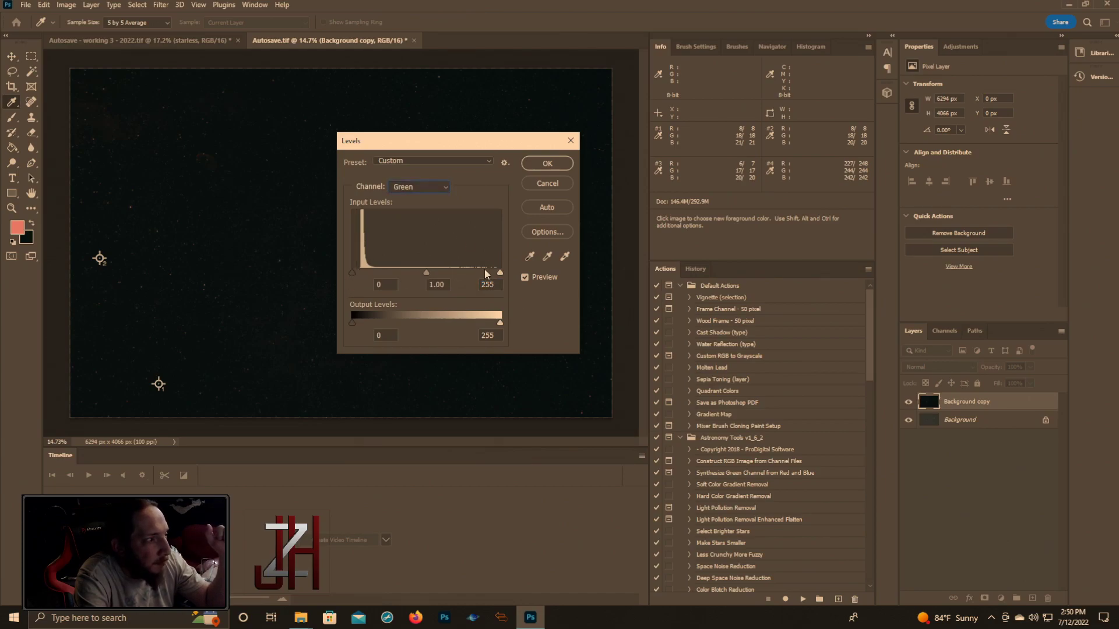
drag(501, 270, 496, 274)
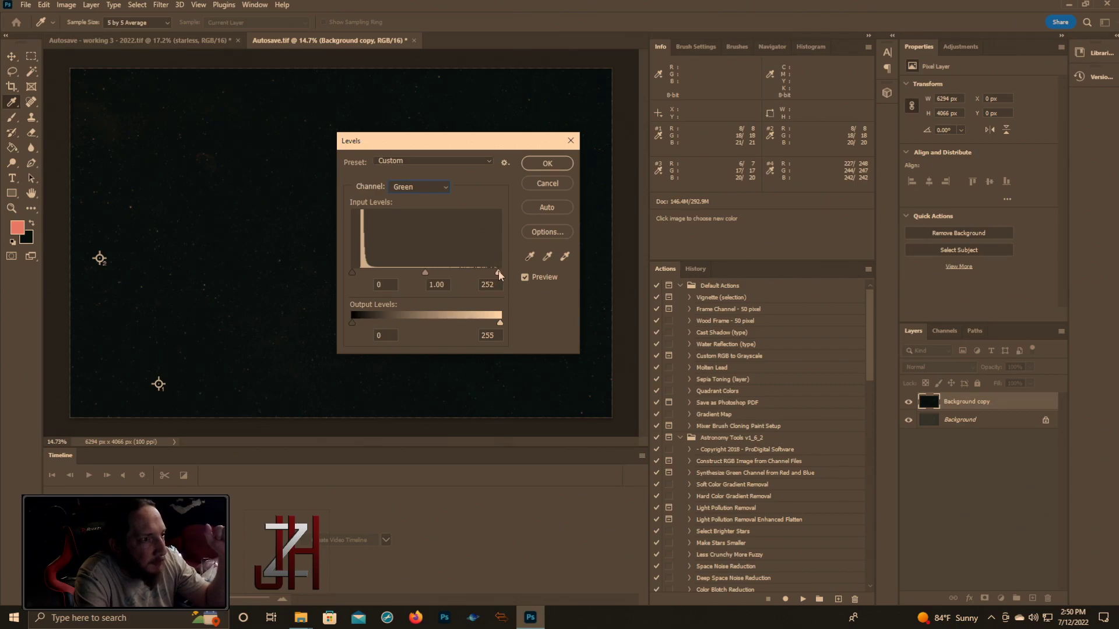
drag(352, 272, 360, 272)
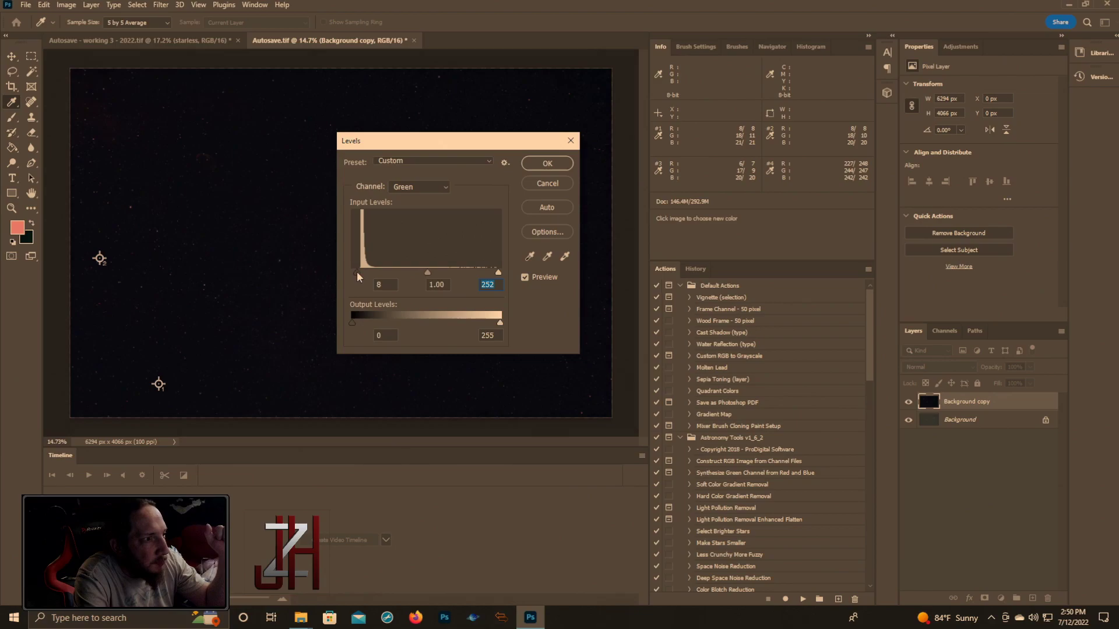
drag(359, 273, 357, 273)
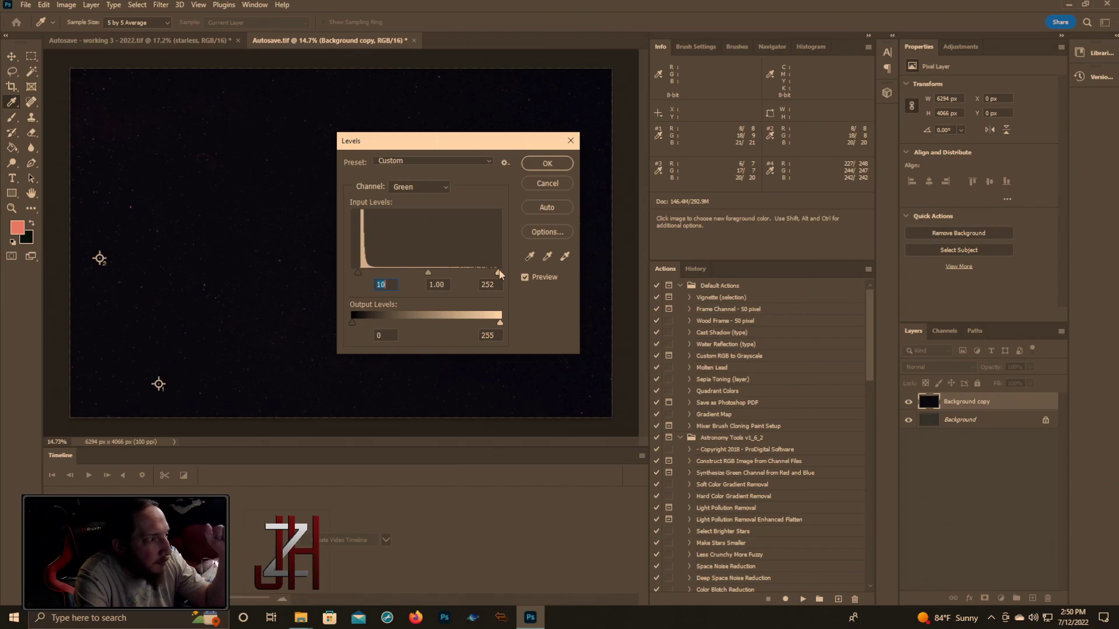
drag(499, 270, 497, 270)
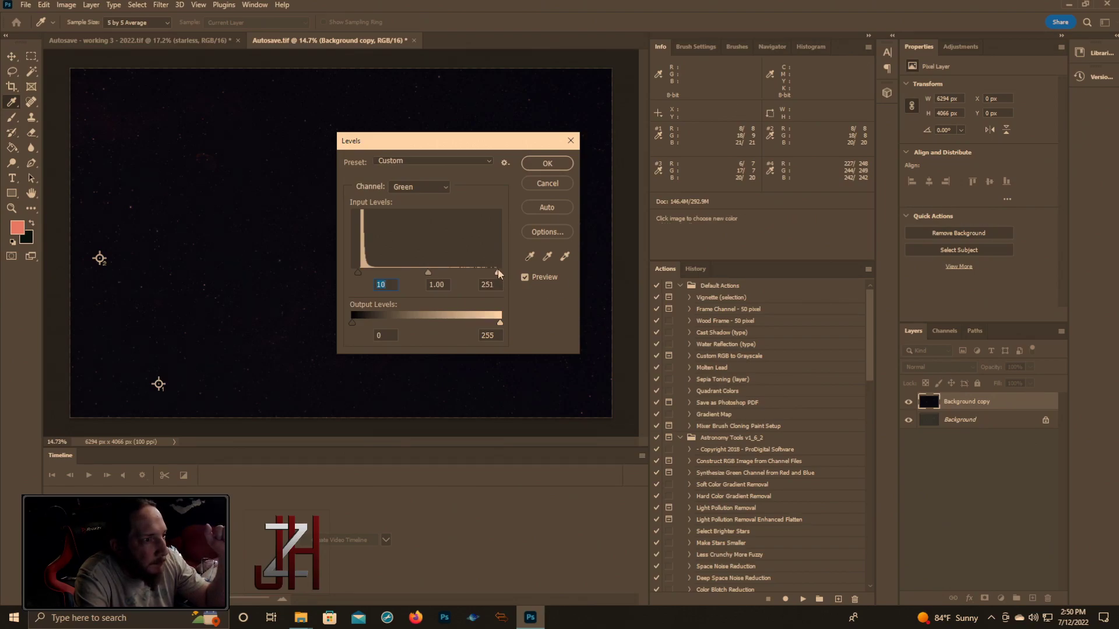
click(497, 273)
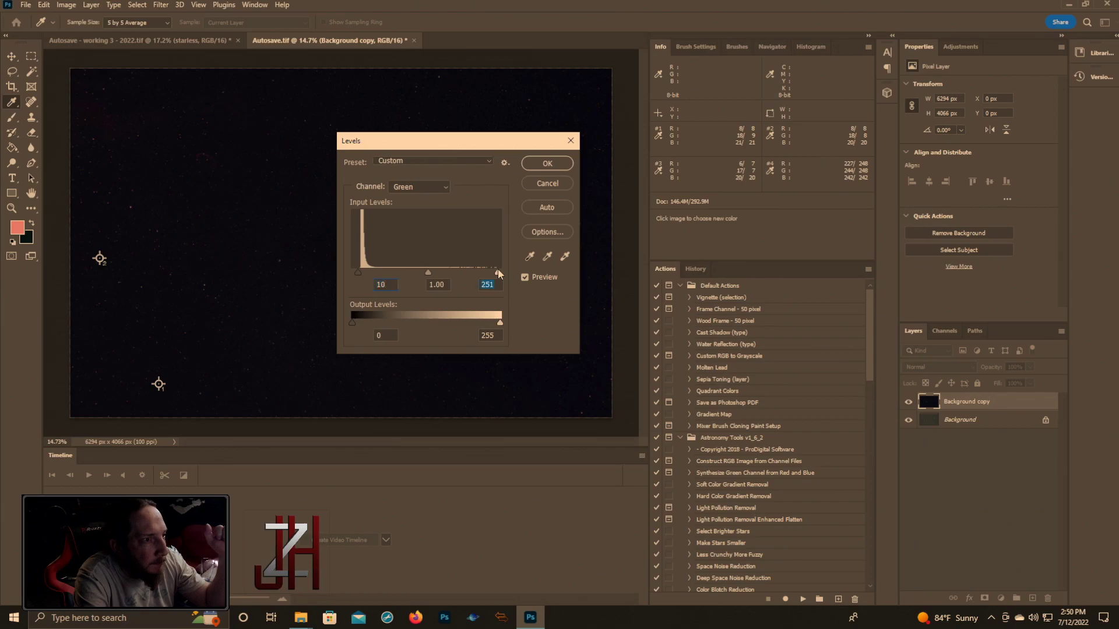
- Set the Blue channel levels input to 13–250
click(443, 191)
click(419, 229)
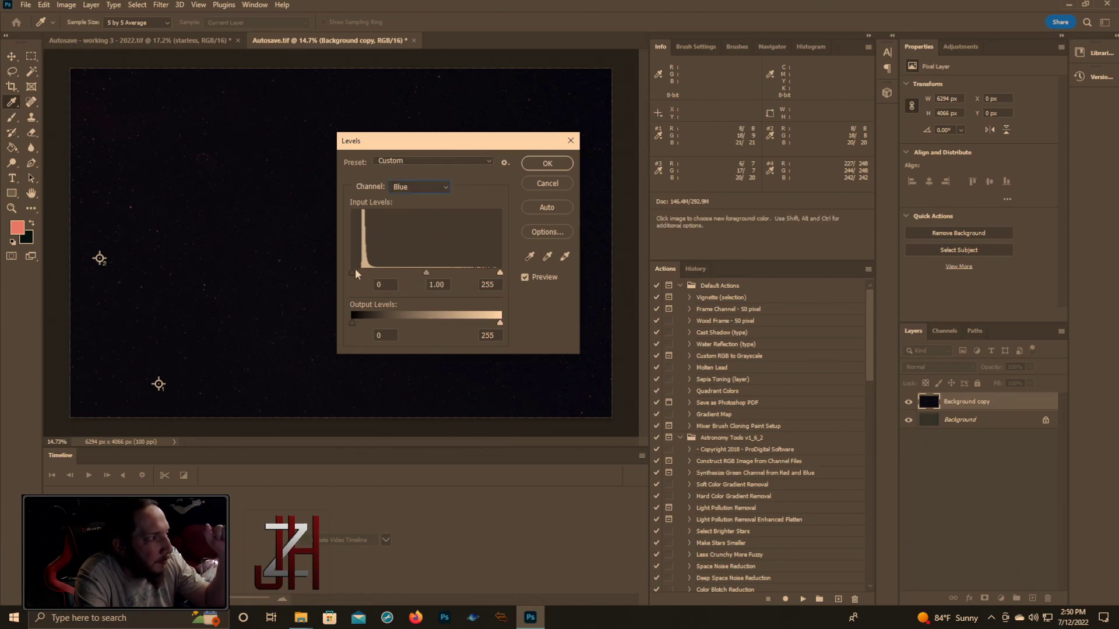
drag(352, 274, 360, 274)
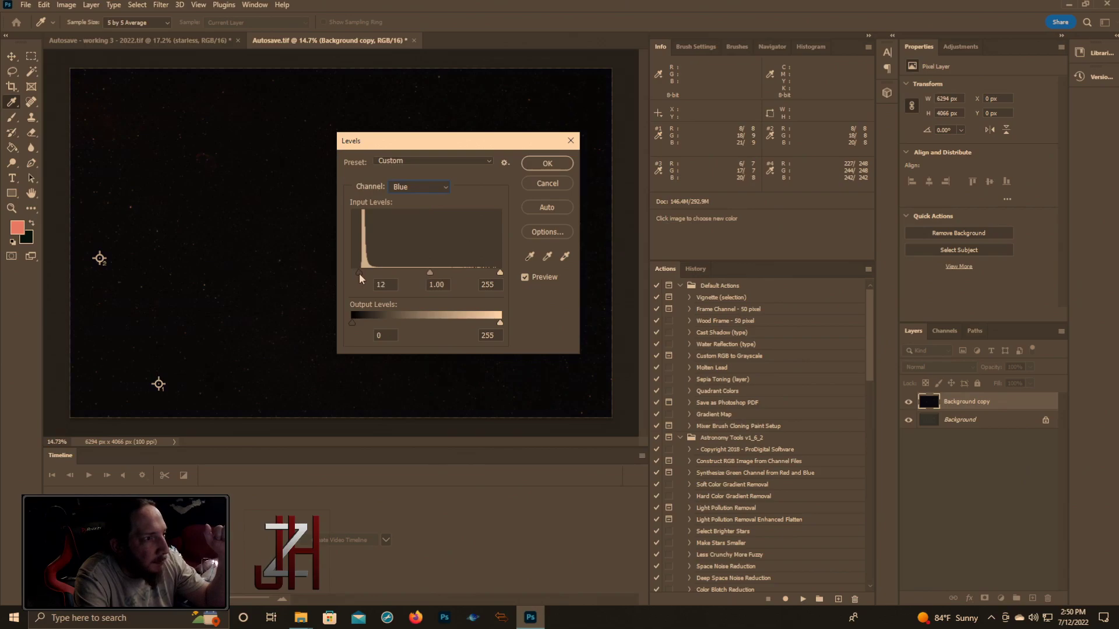
click(359, 273)
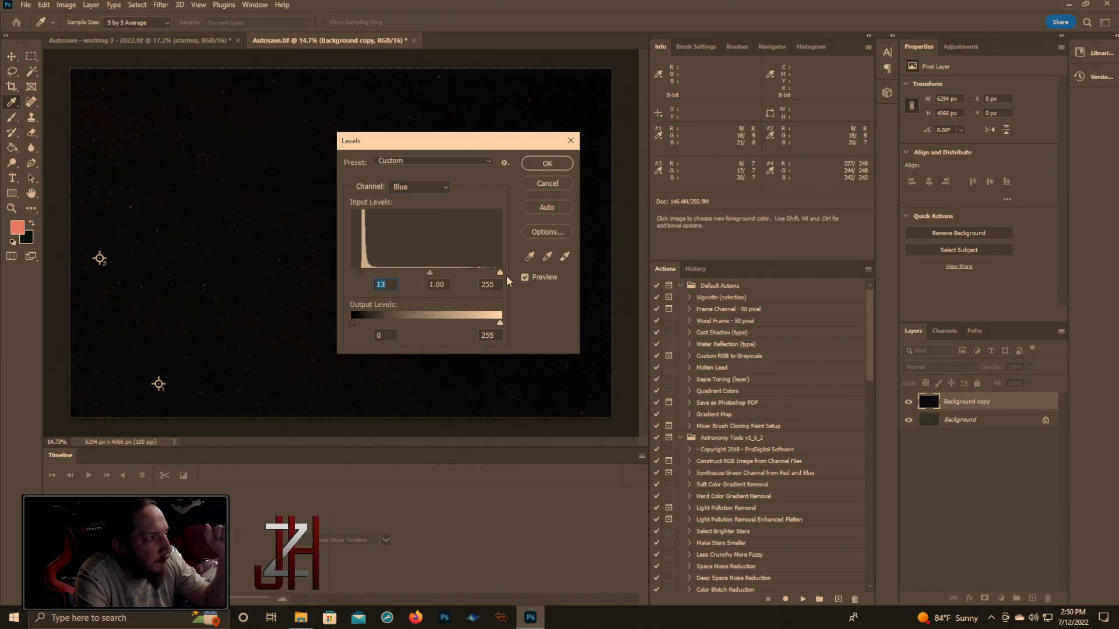
drag(500, 273, 498, 274)
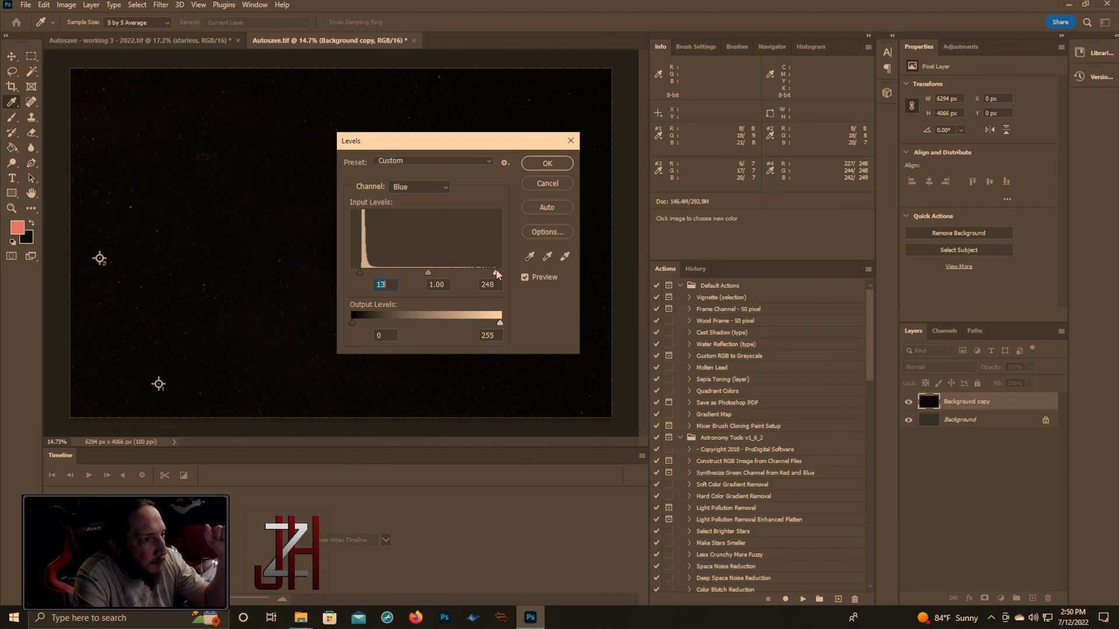
click(498, 273)
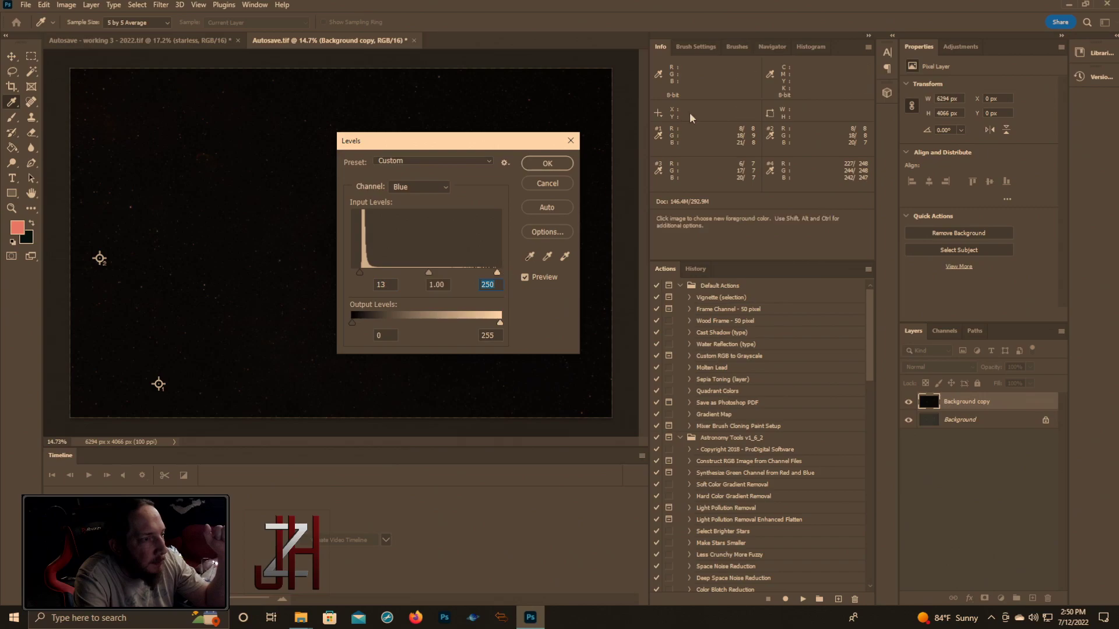
- Apply the per-channel Levels and rename Background copy to 'll & cb'
click(547, 163)
key(z)
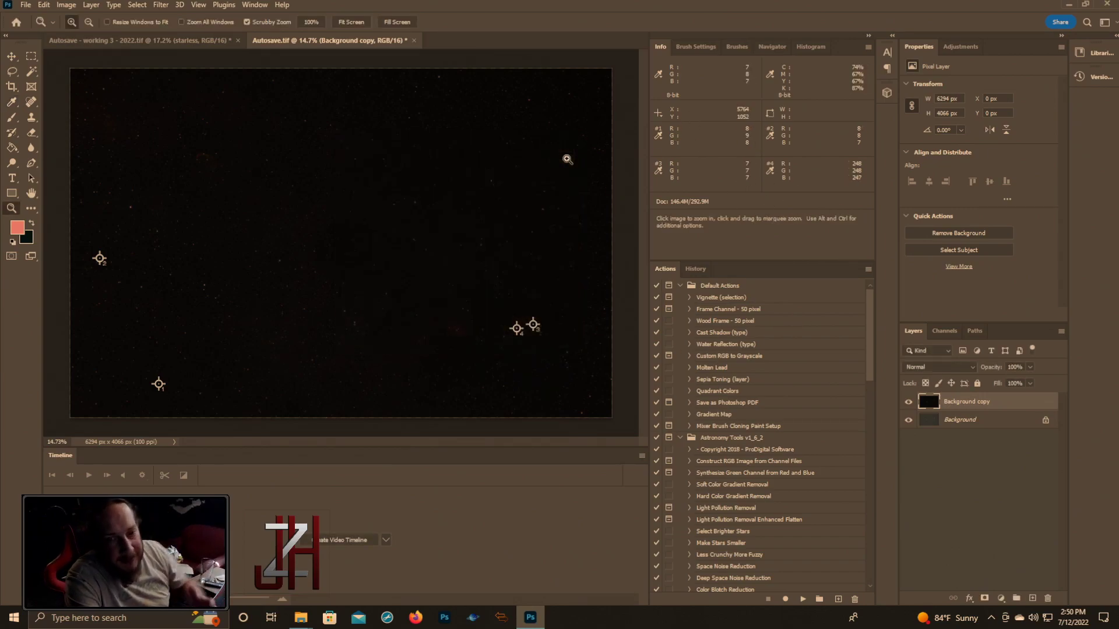
double_click(979, 402)
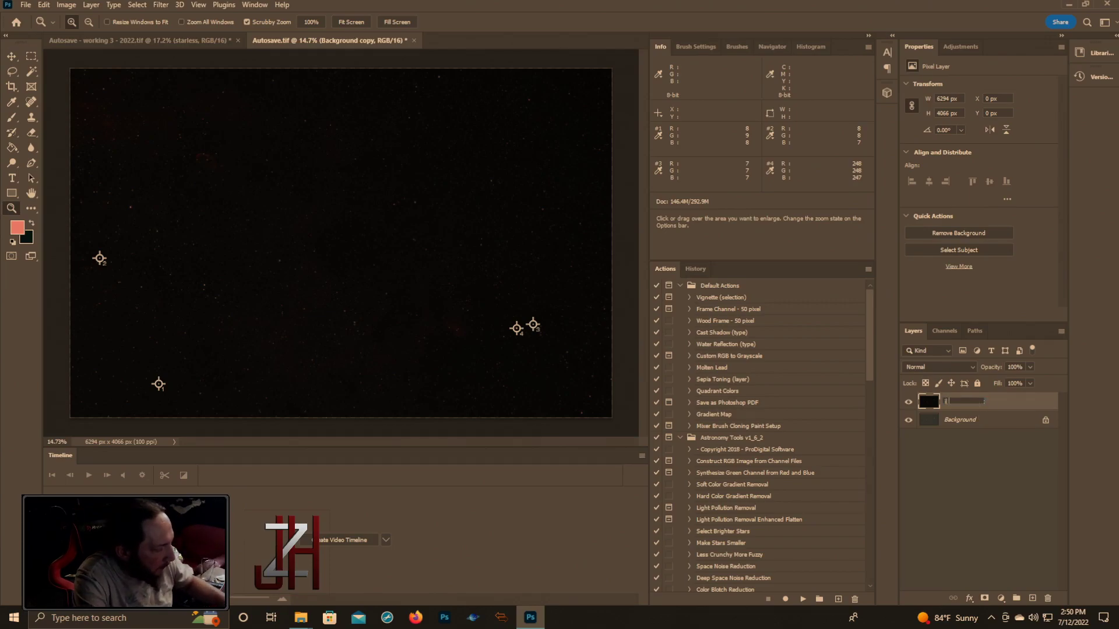
text(St cb)
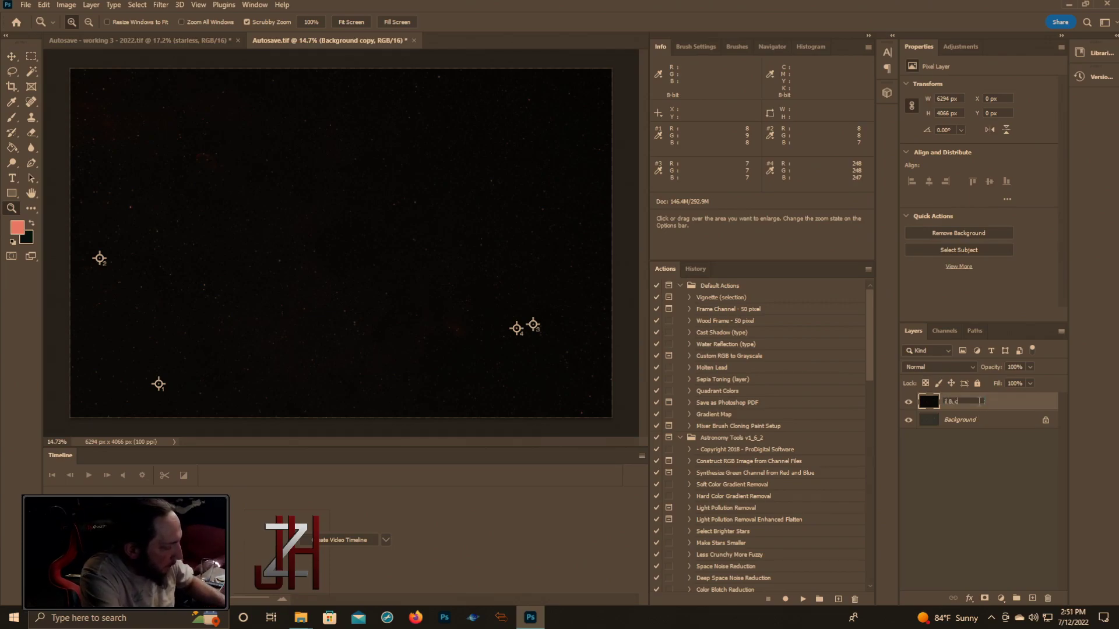
key(Return)
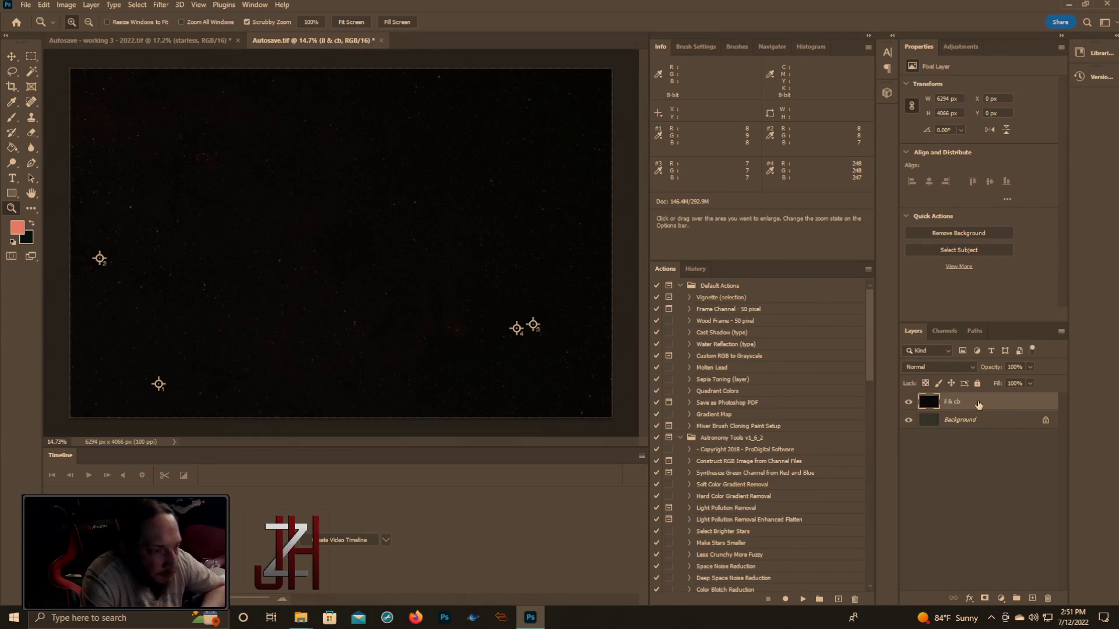
- Duplicate the ll & cb layer as 'll & cb copy'
right_click(977, 403)
click(865, 154)
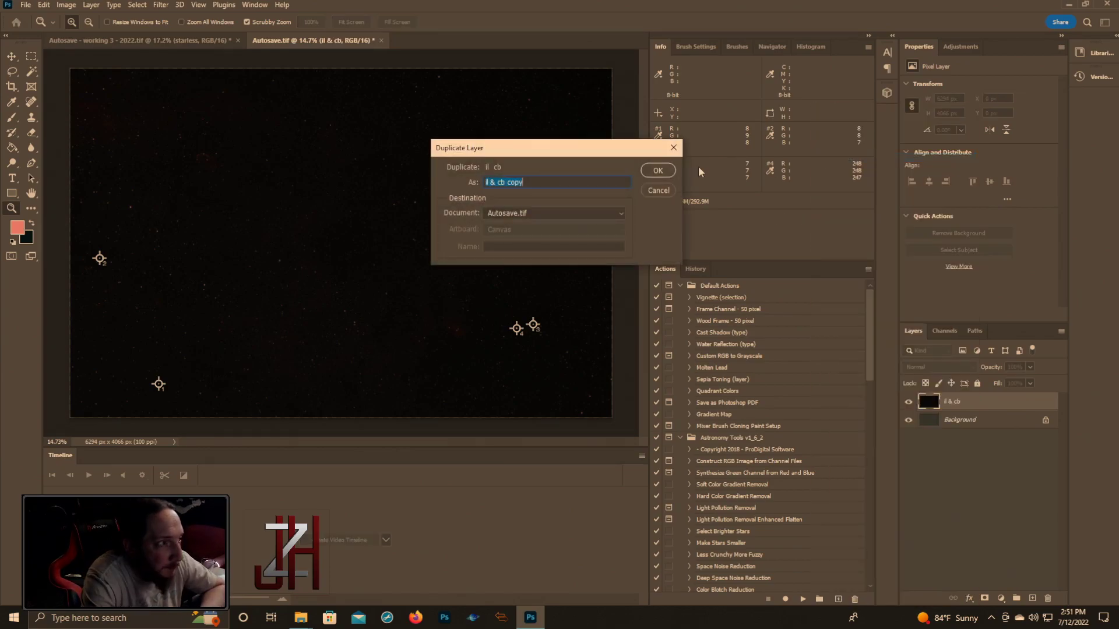
click(657, 170)
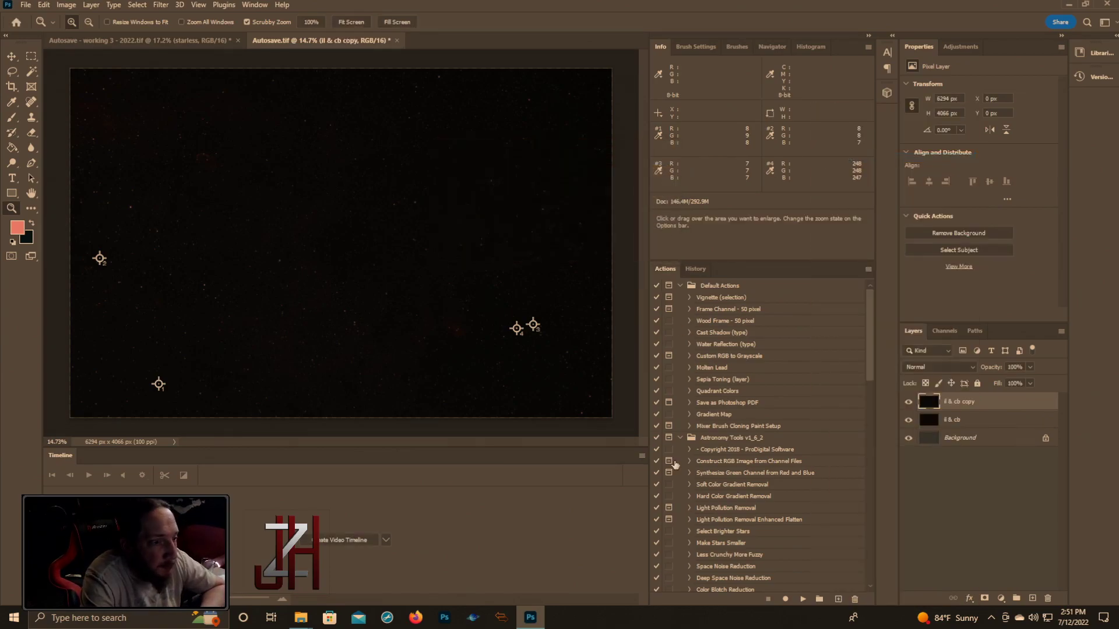
- Lift the ll & cb copy's midtones with Levels to reveal the red nebulosity
click(73, 7)
mouse_move(84, 35)
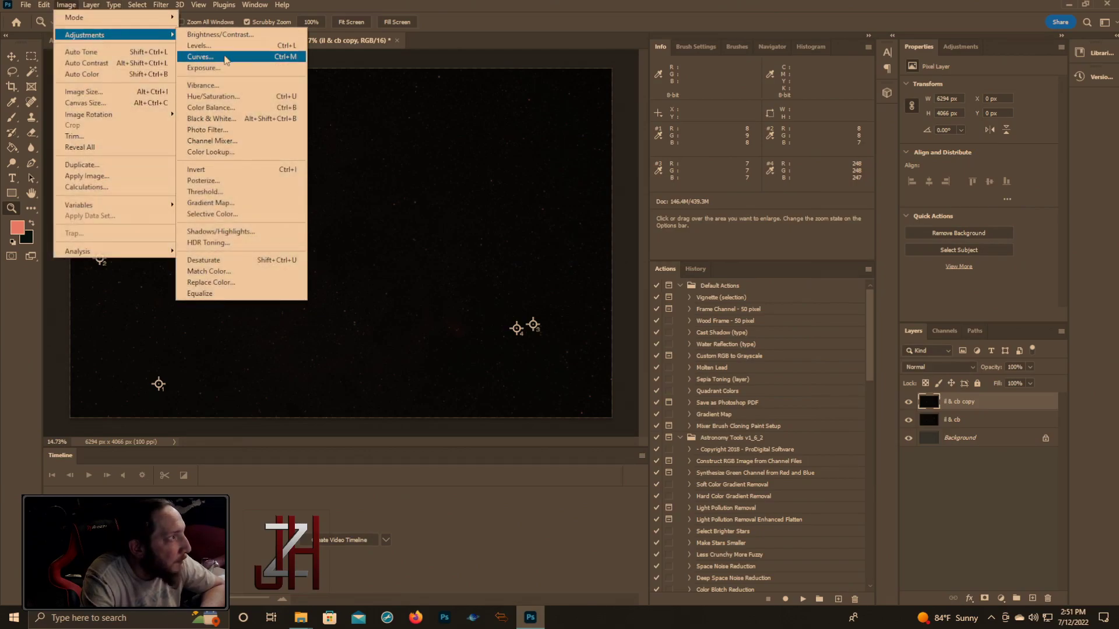
click(225, 59)
mouse_move(854, 376)
mouse_down()
mouse_move(809, 340)
mouse_move(831, 376)
mouse_up()
click(1090, 297)
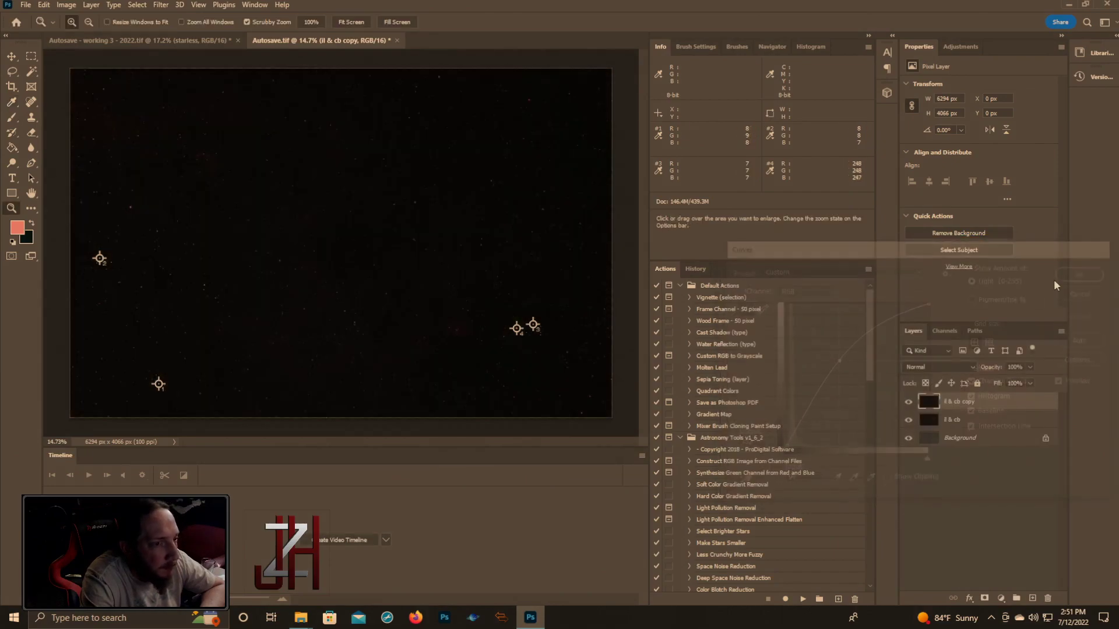
click(66, 5)
mouse_move(85, 35)
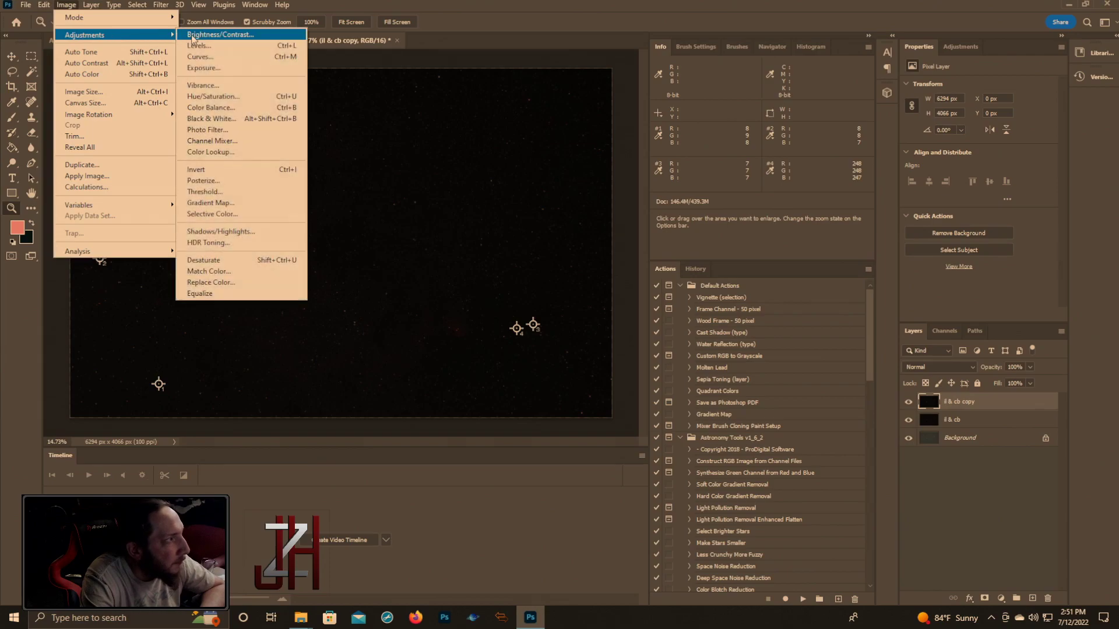
click(200, 44)
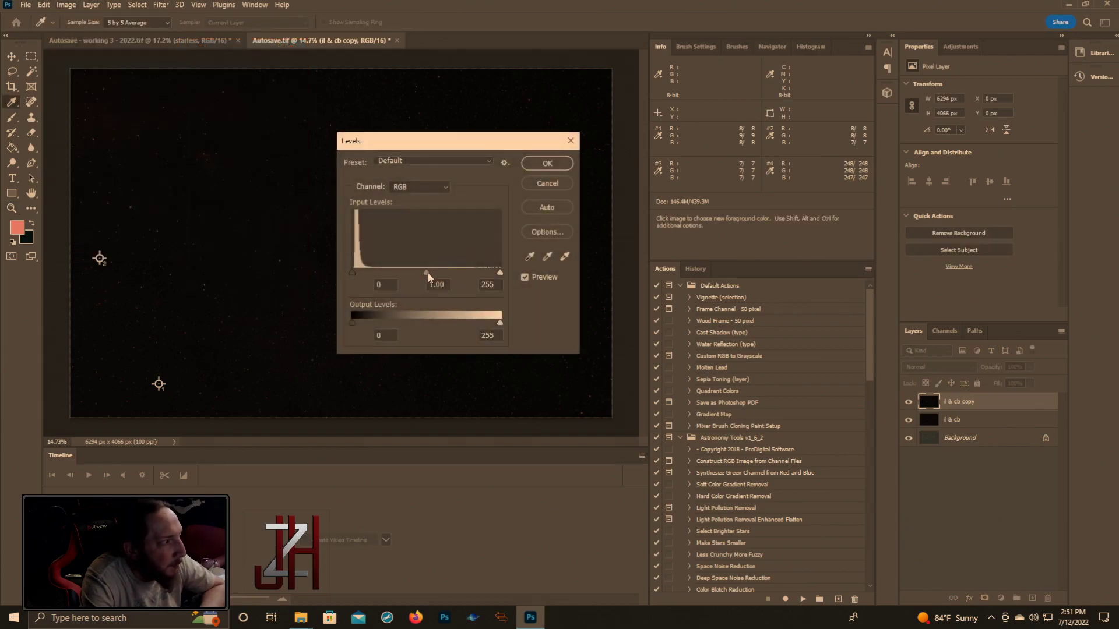
drag(428, 272, 374, 268)
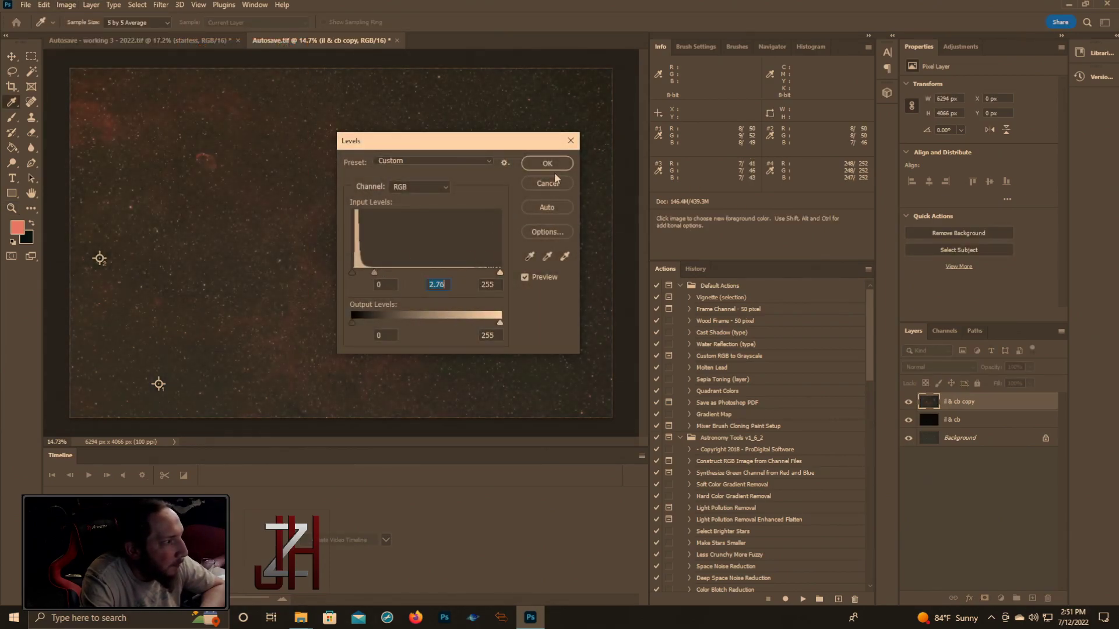
click(550, 165)
- Raise the Levels black point to 23 to darken the background
click(61, 5)
mouse_move(85, 35)
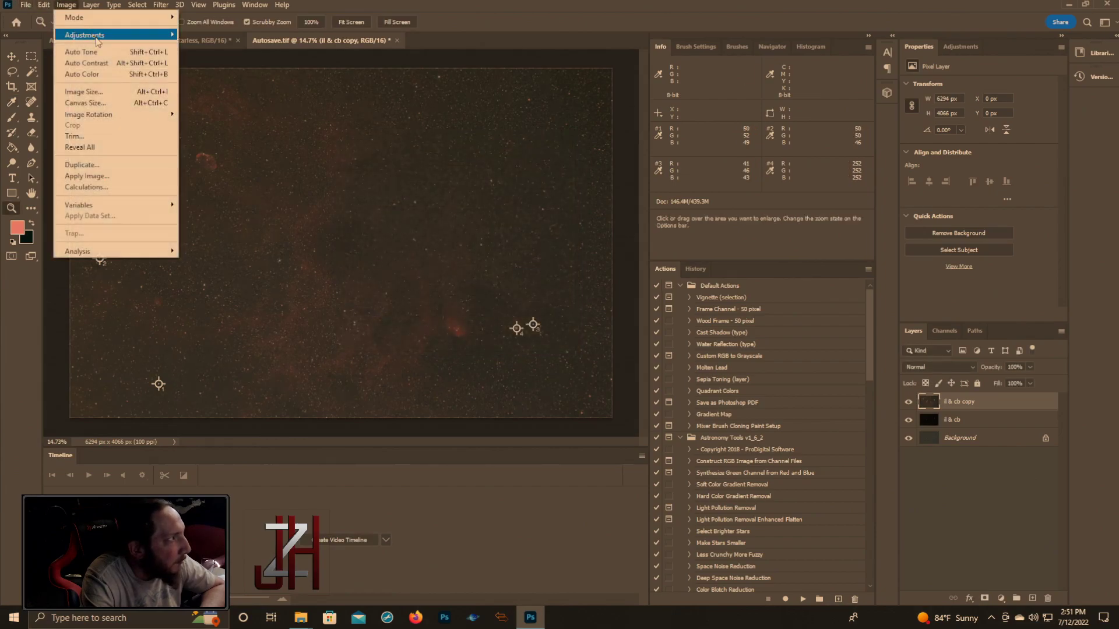
click(218, 43)
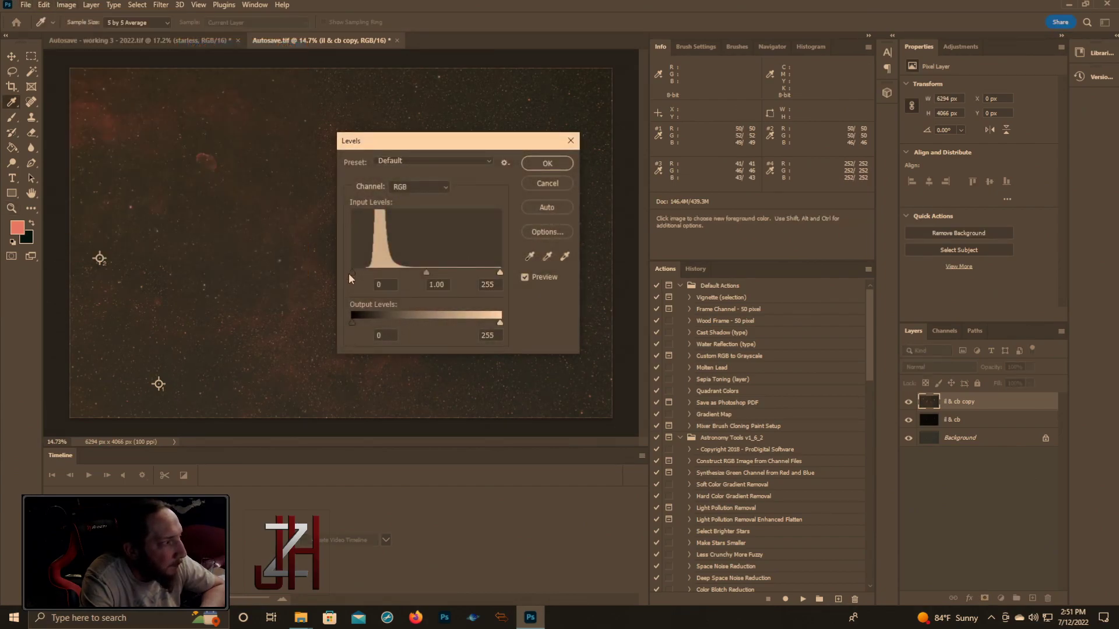
drag(348, 274, 360, 274)
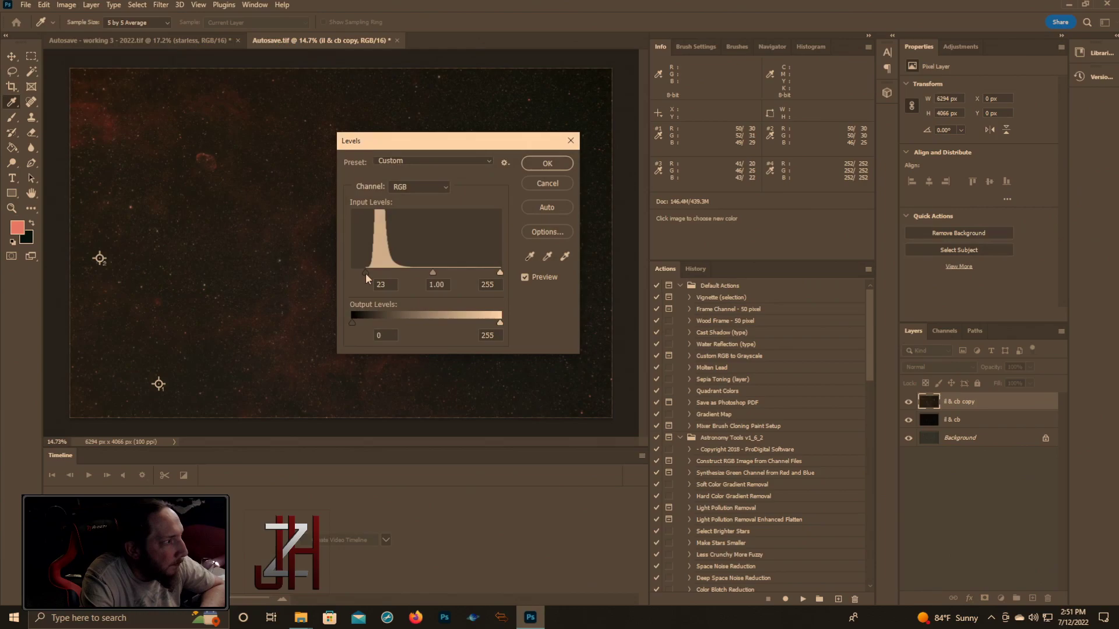
click(547, 164)
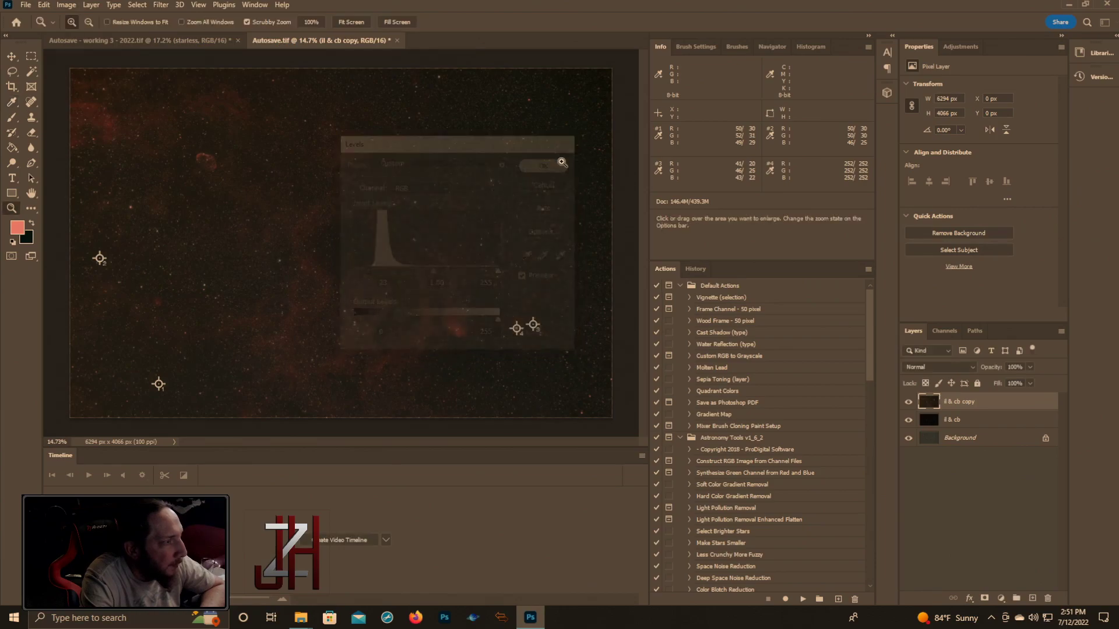
- Duplicate the stretched layer as a new layer named 'gradient'
right_click(978, 403)
click(879, 162)
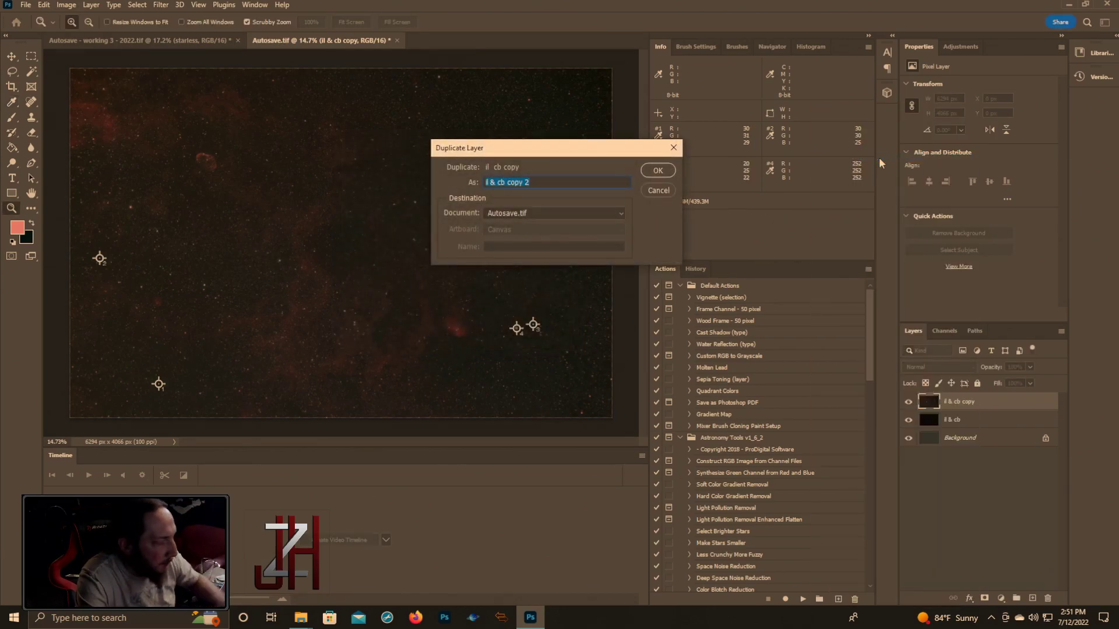
text(gradient)
key(Return)
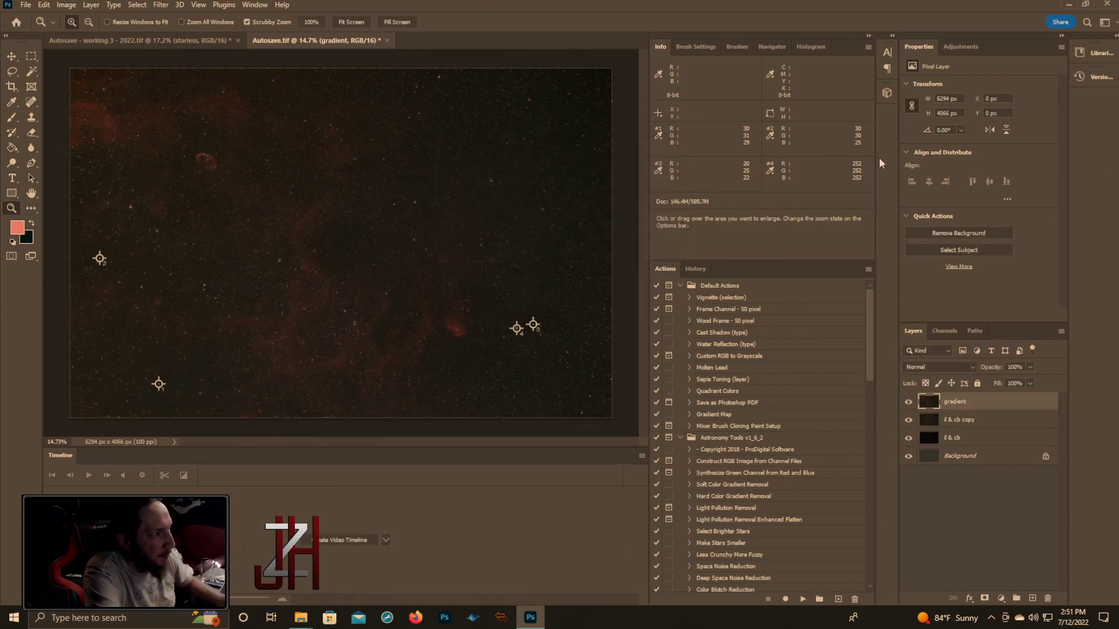
click(161, 8)
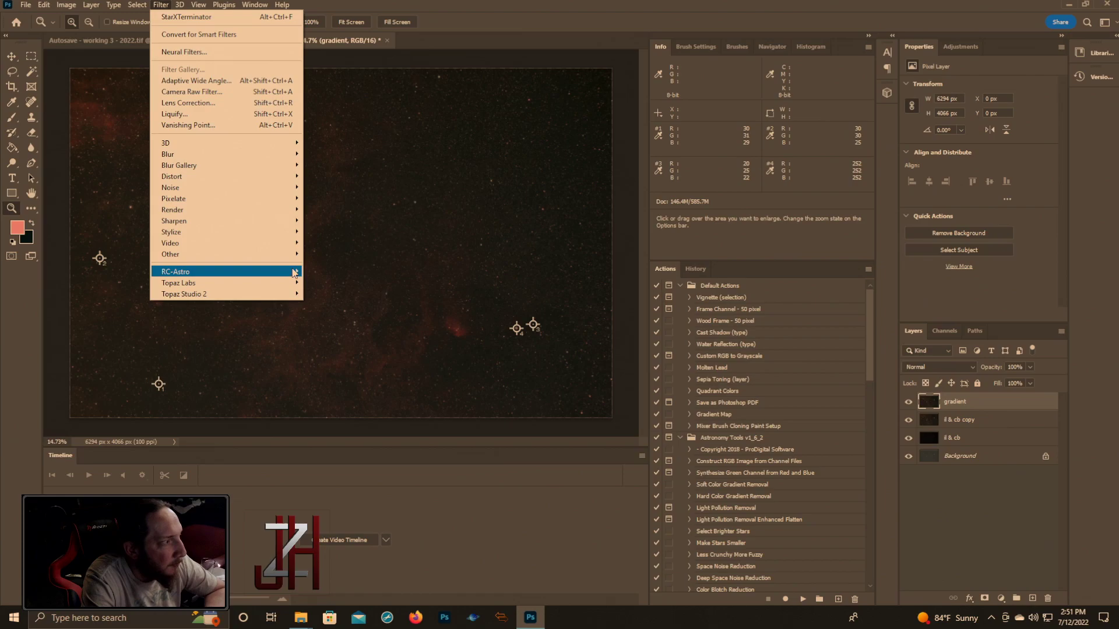
- Run GradientXTerminator with Coarse detail and Low aggressiveness, then show the Histogram
click(344, 272)
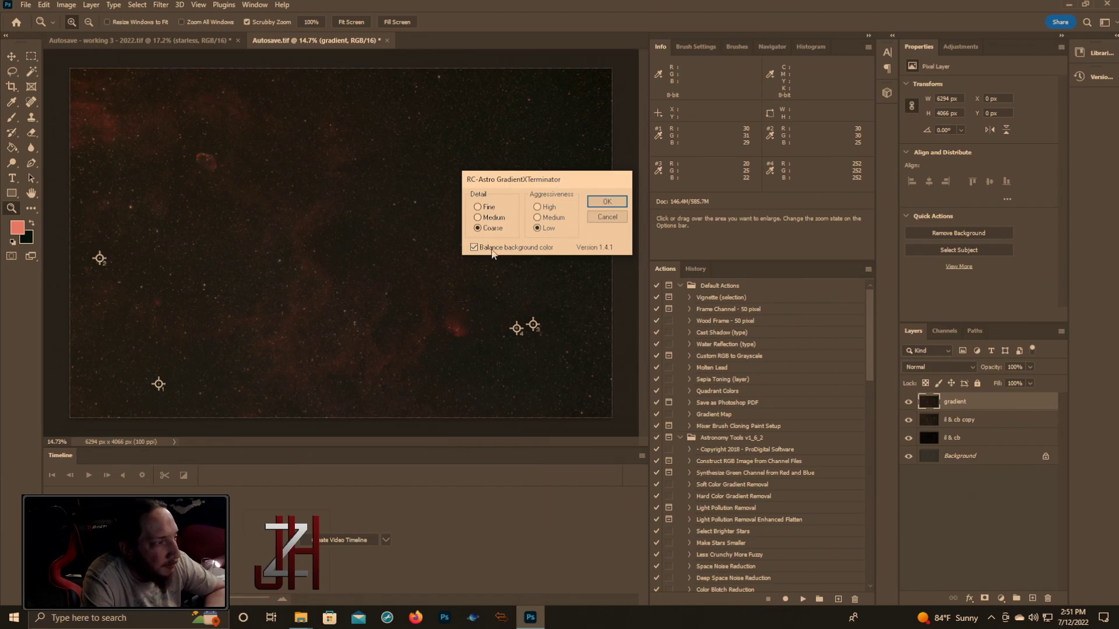
click(605, 204)
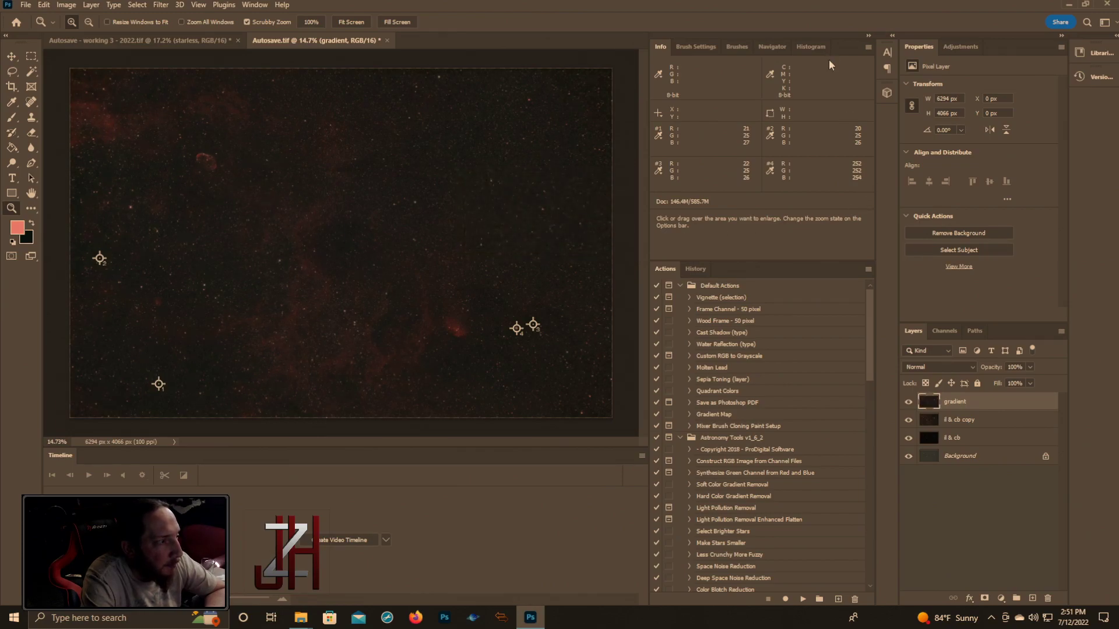
click(815, 49)
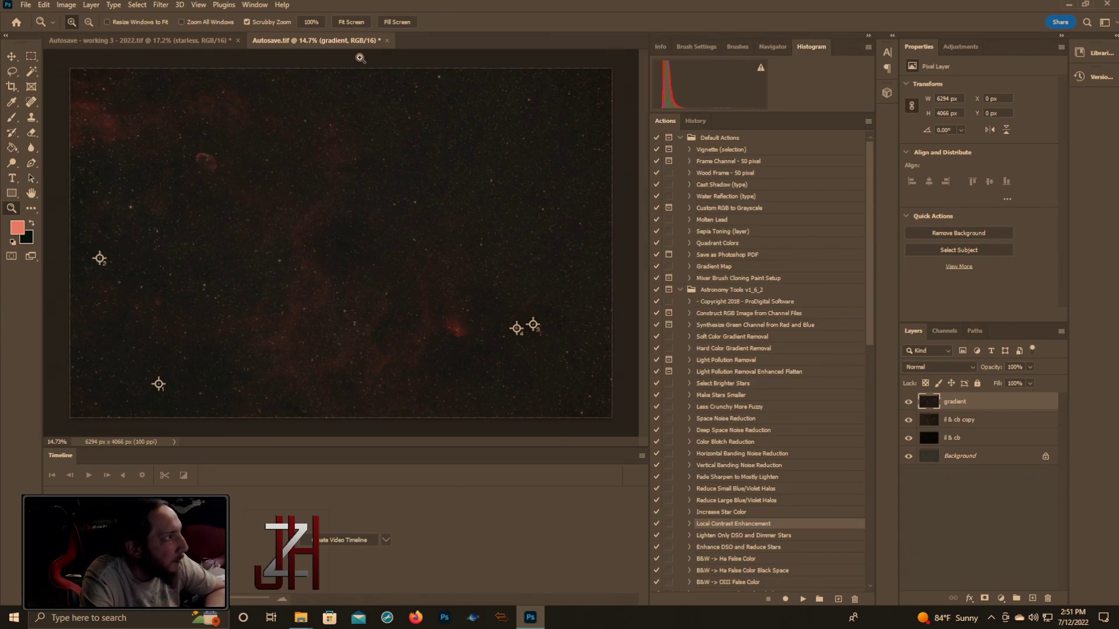
- Duplicate the gradient layer as a new layer named 'starless'
right_click(987, 404)
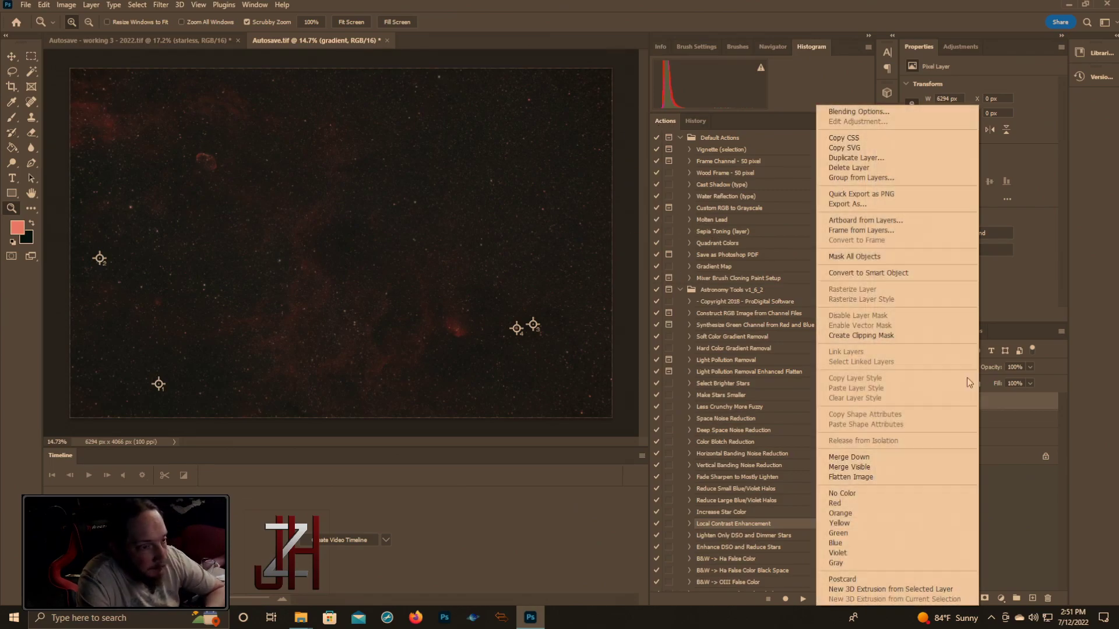
click(830, 162)
text(st)
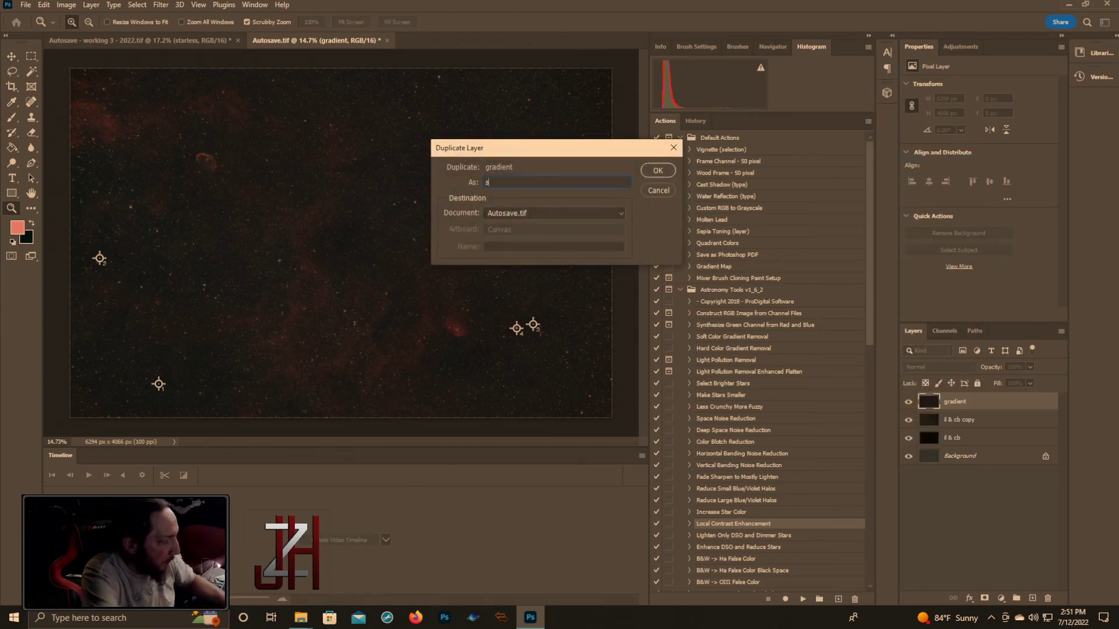
text(arless)
key(Return)
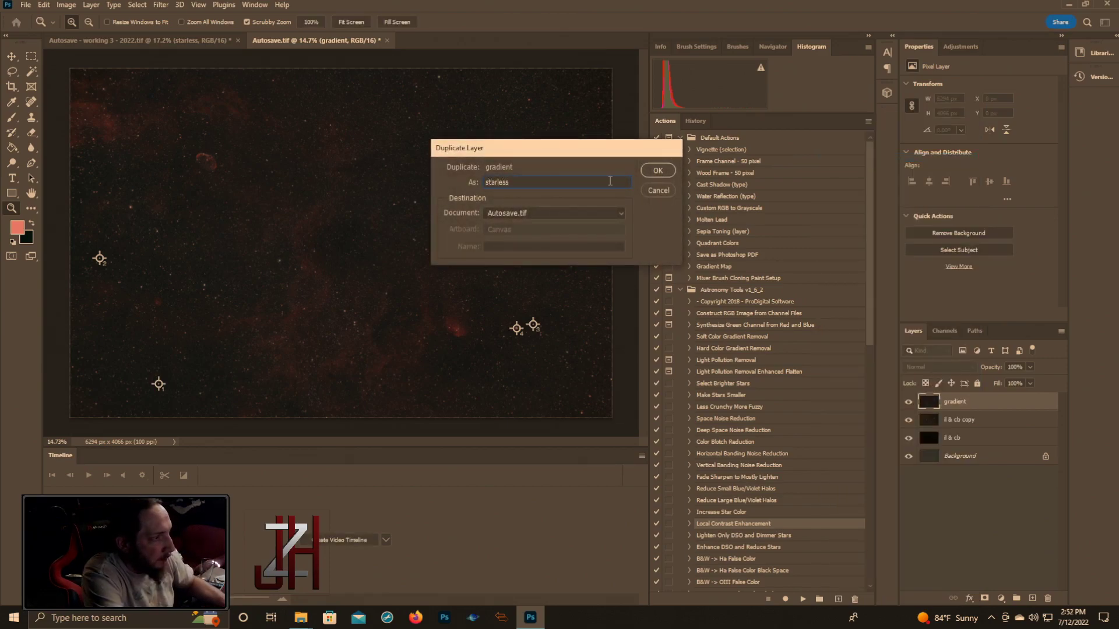
- Open and cancel StarXTerminator, then switch to the Autosave - working 3 document
click(161, 4)
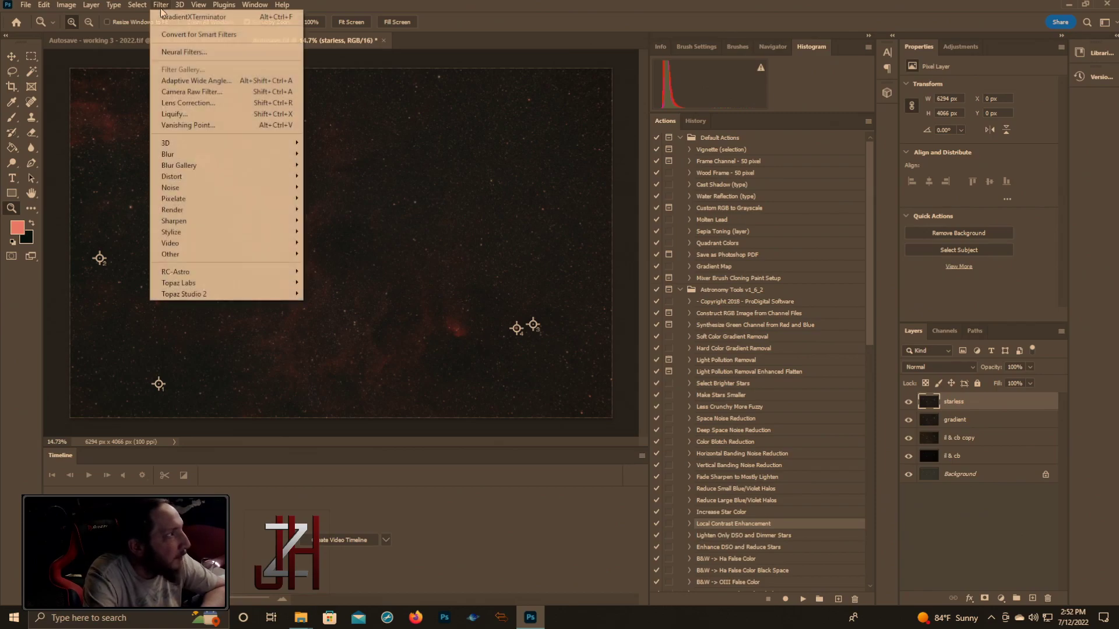
mouse_move(192, 271)
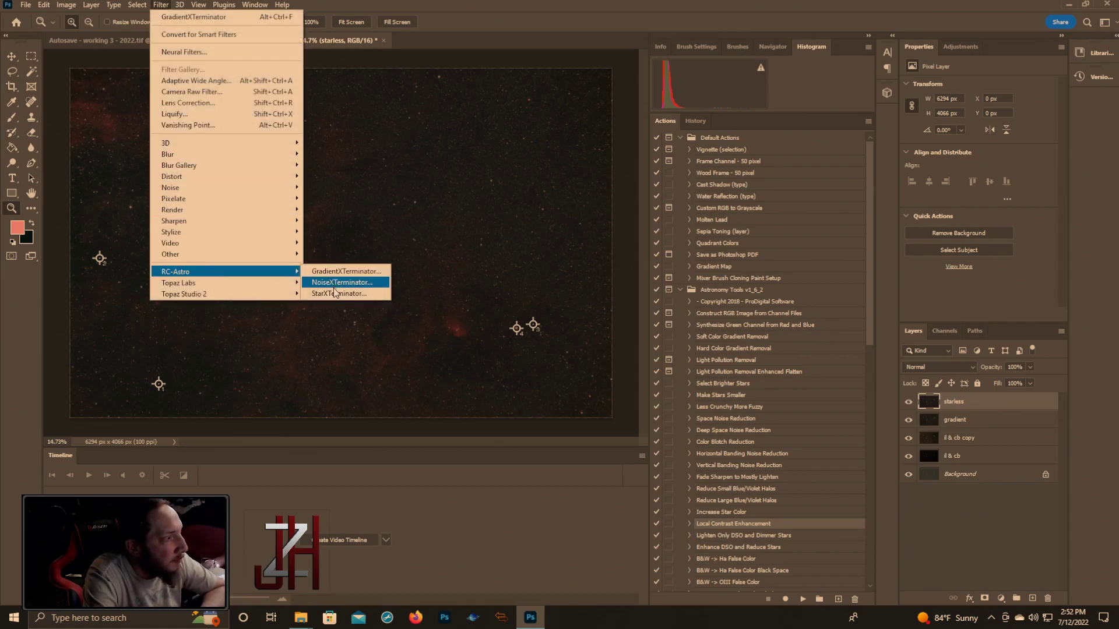
click(335, 283)
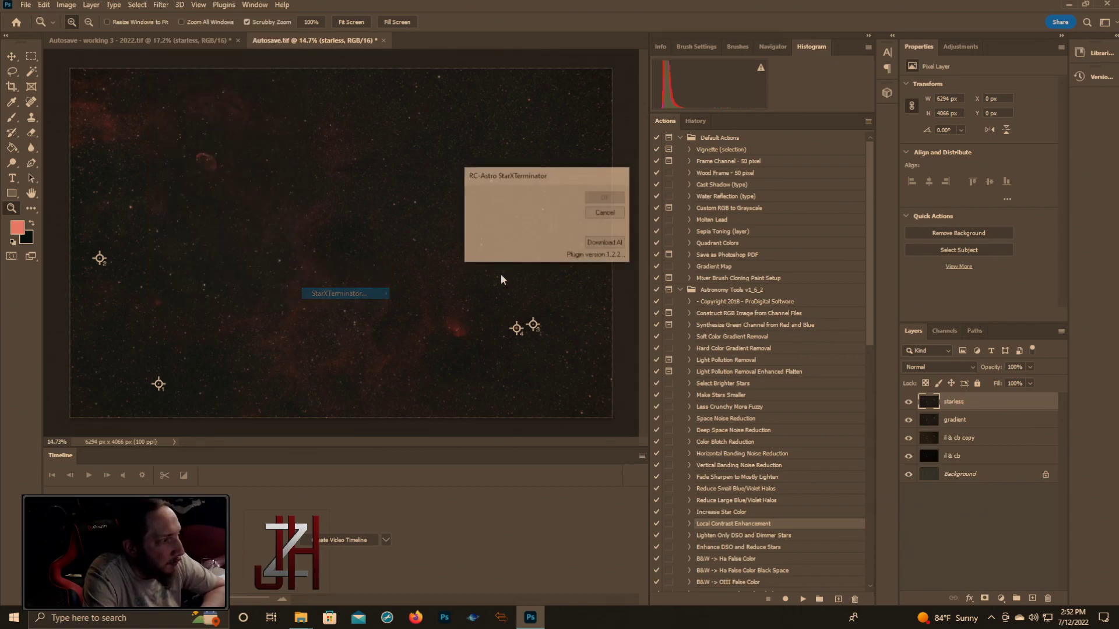
click(621, 214)
click(136, 45)
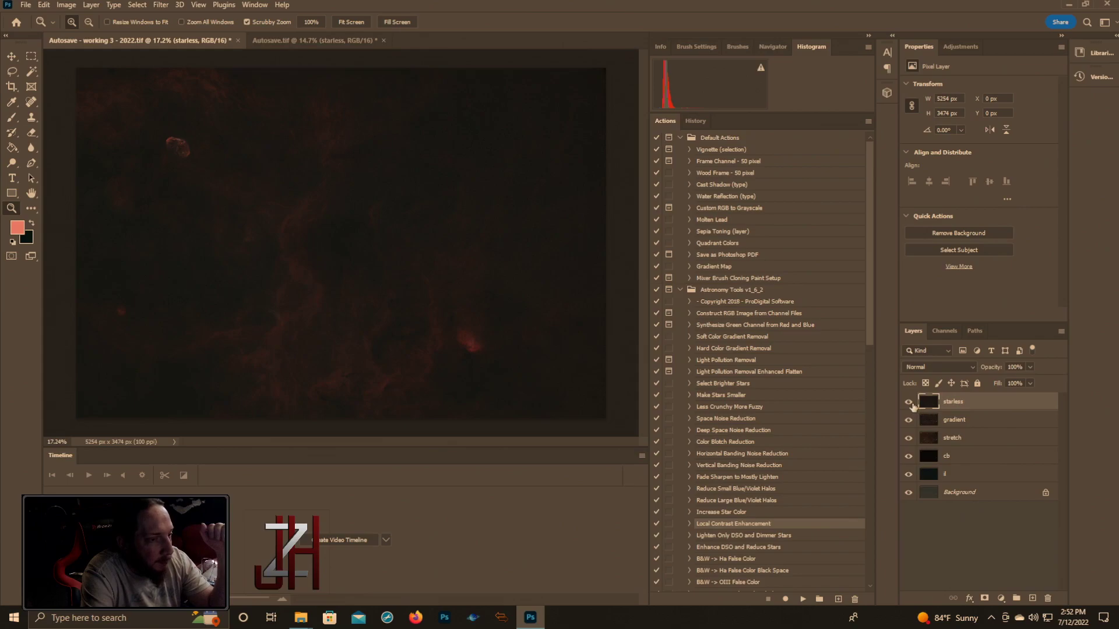
- Toggle the starless layer's visibility, then duplicate the gradient layer as 'gradient copy'
click(909, 403)
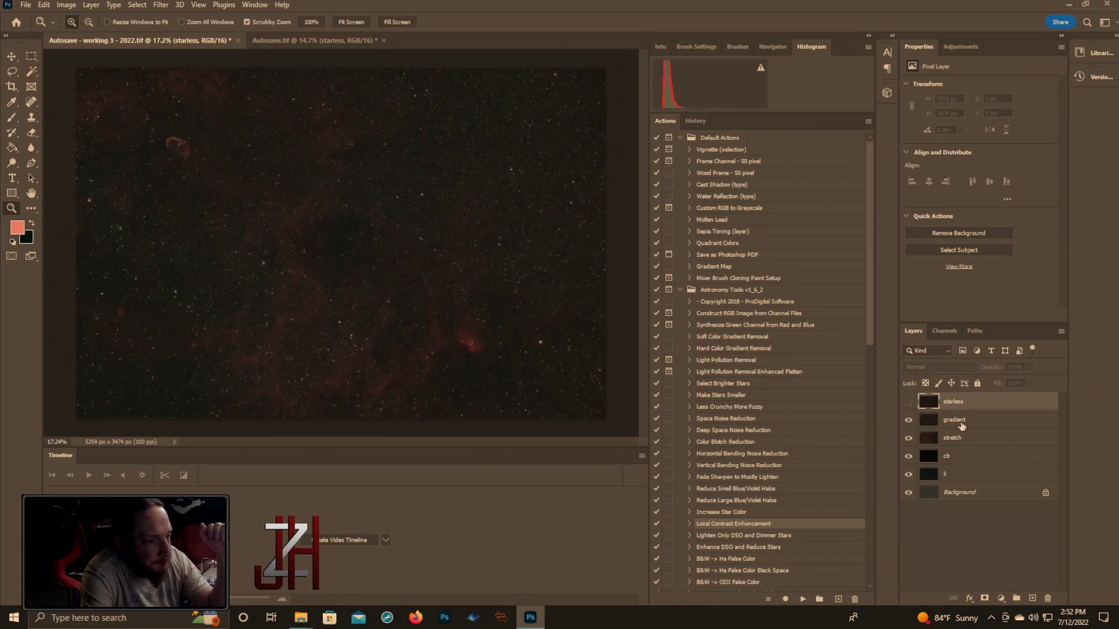
click(909, 402)
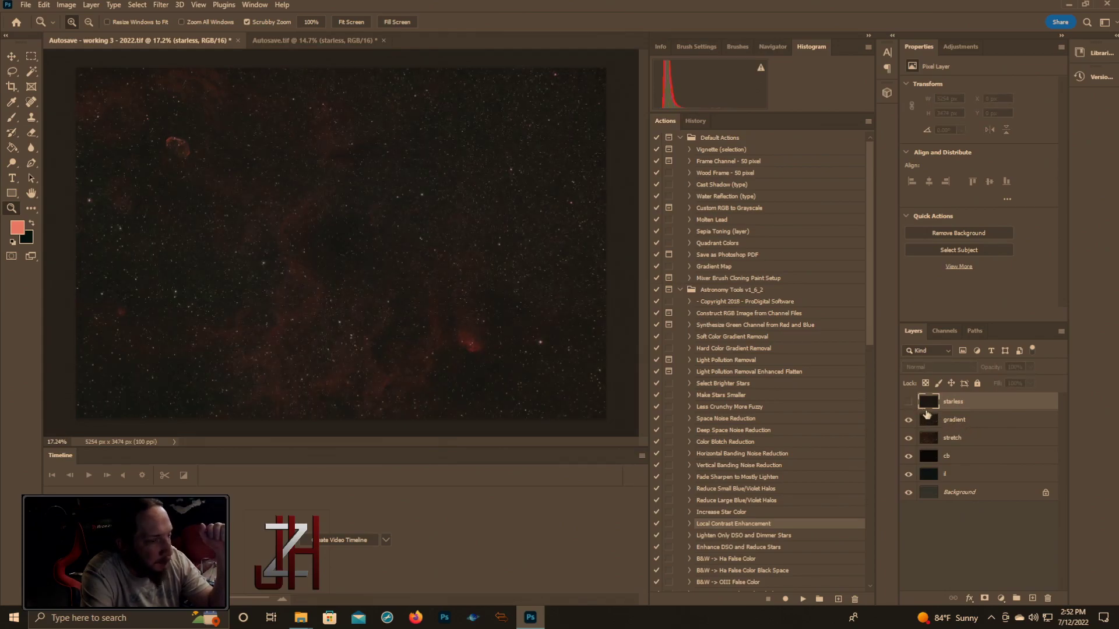
click(957, 420)
right_click(957, 420)
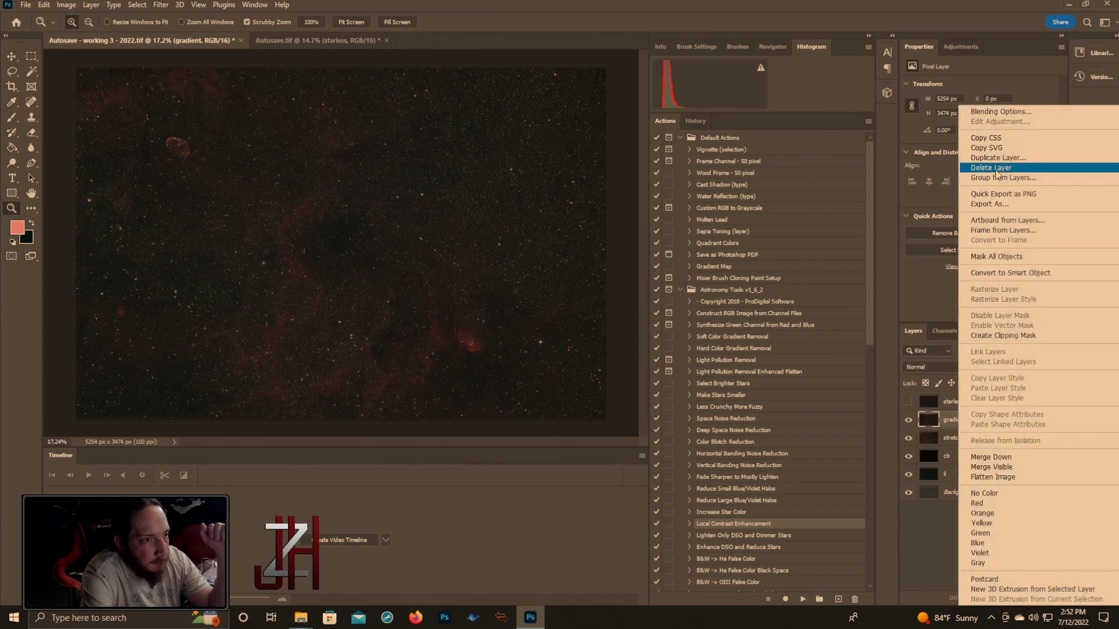
click(988, 163)
click(658, 170)
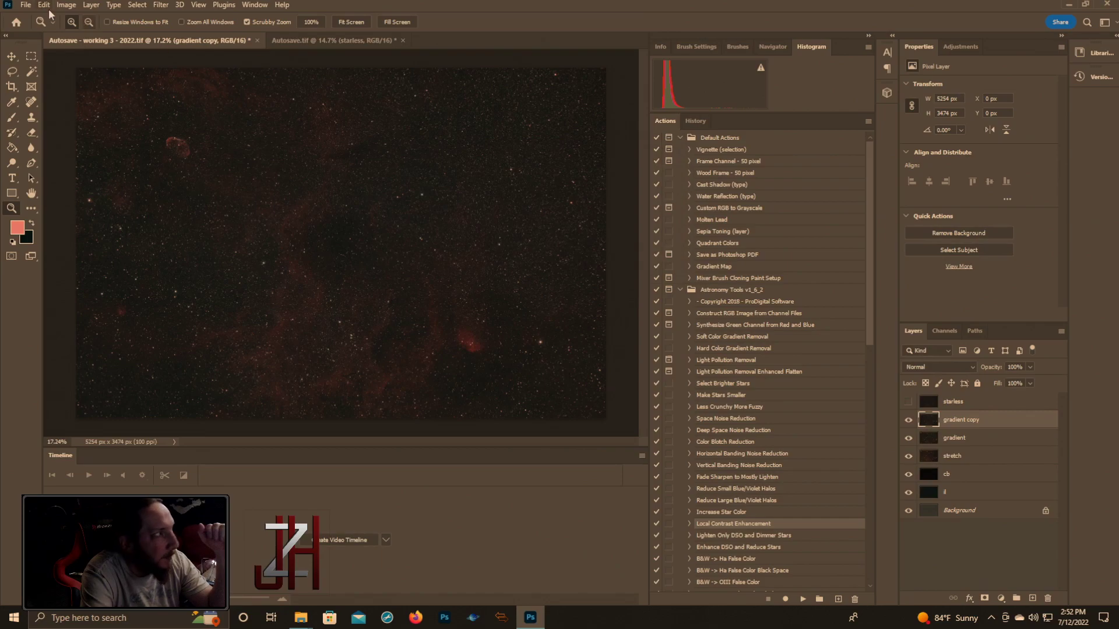
- Apply Image with Layer 'starless' in Subtract mode, then show the starless layer again
click(66, 4)
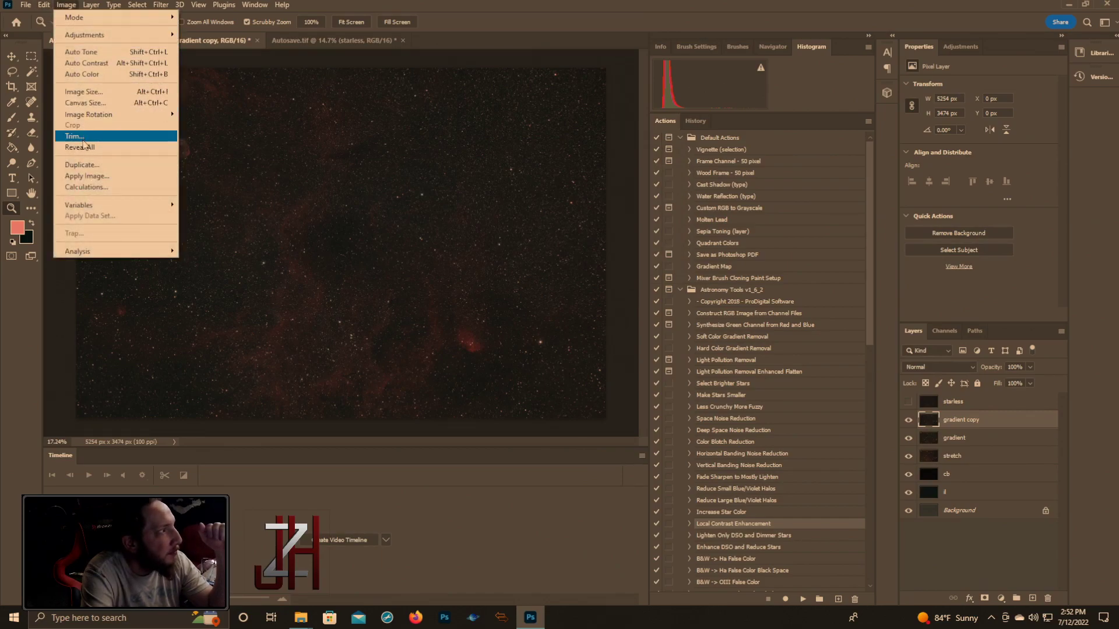
click(81, 178)
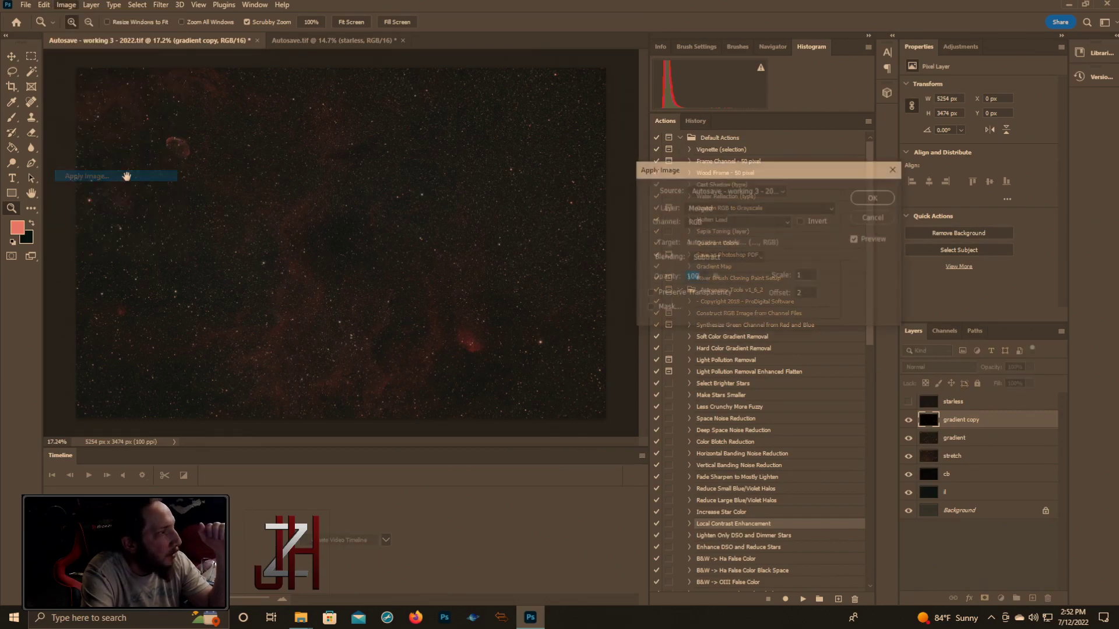
click(708, 207)
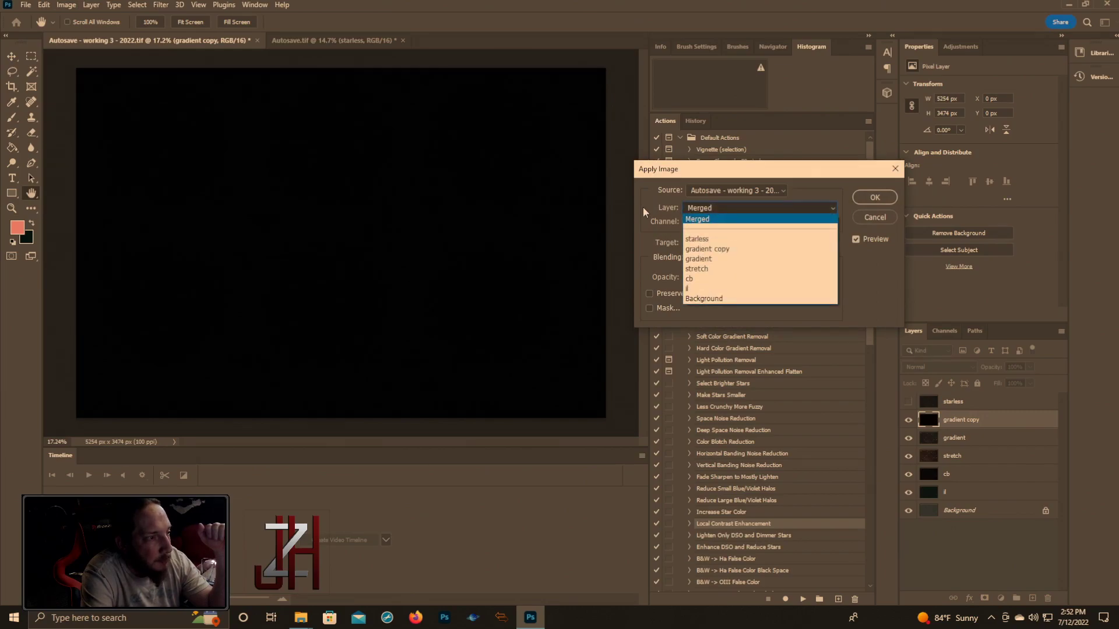
click(704, 239)
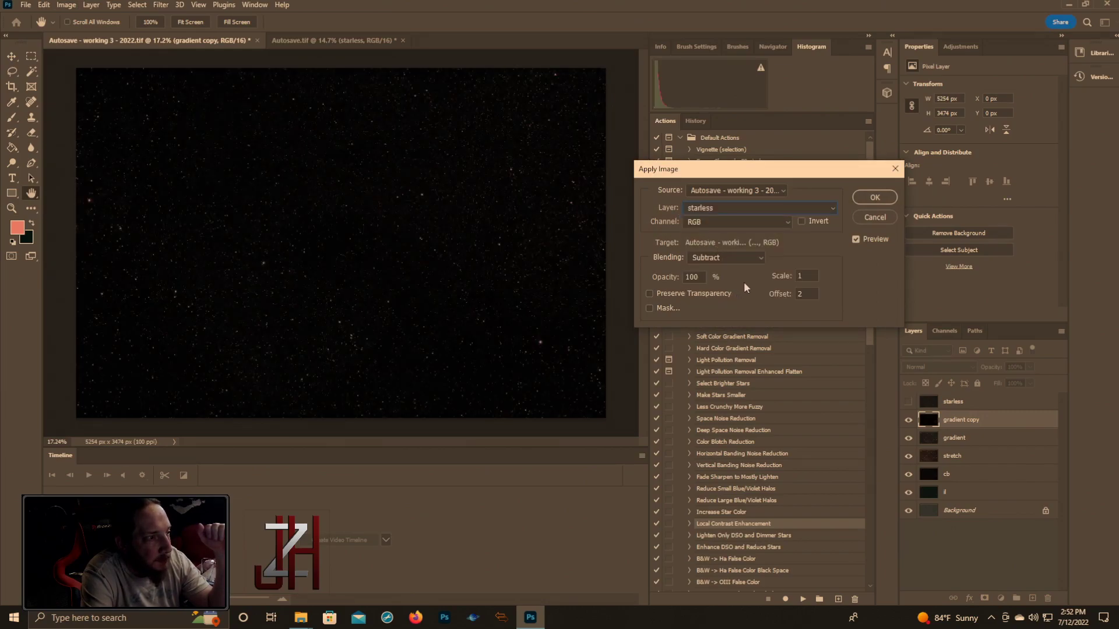
click(716, 256)
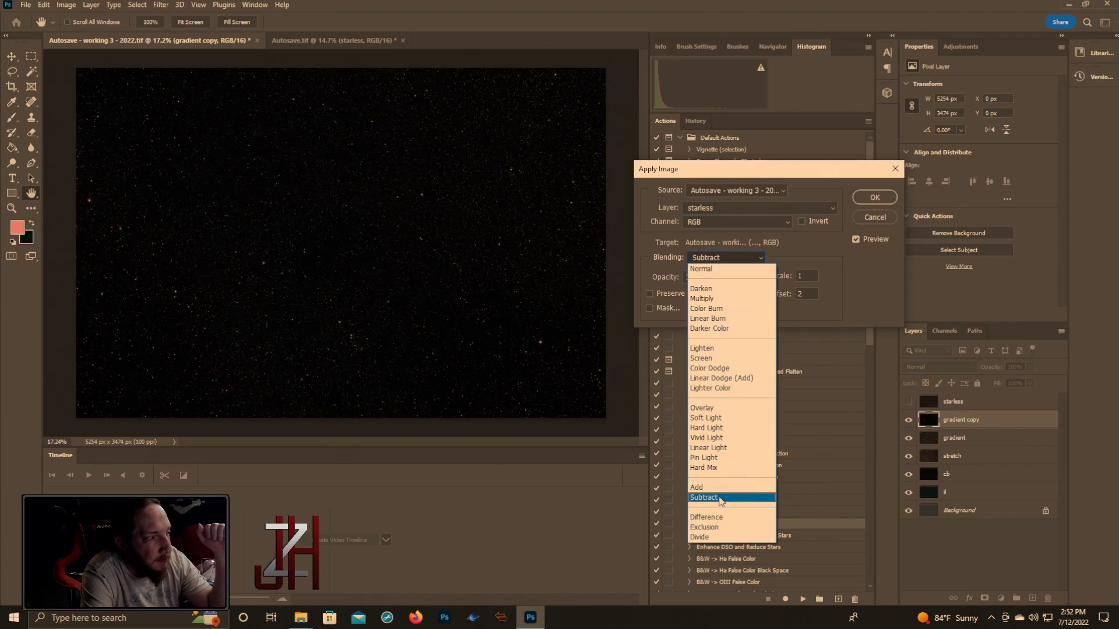
click(721, 498)
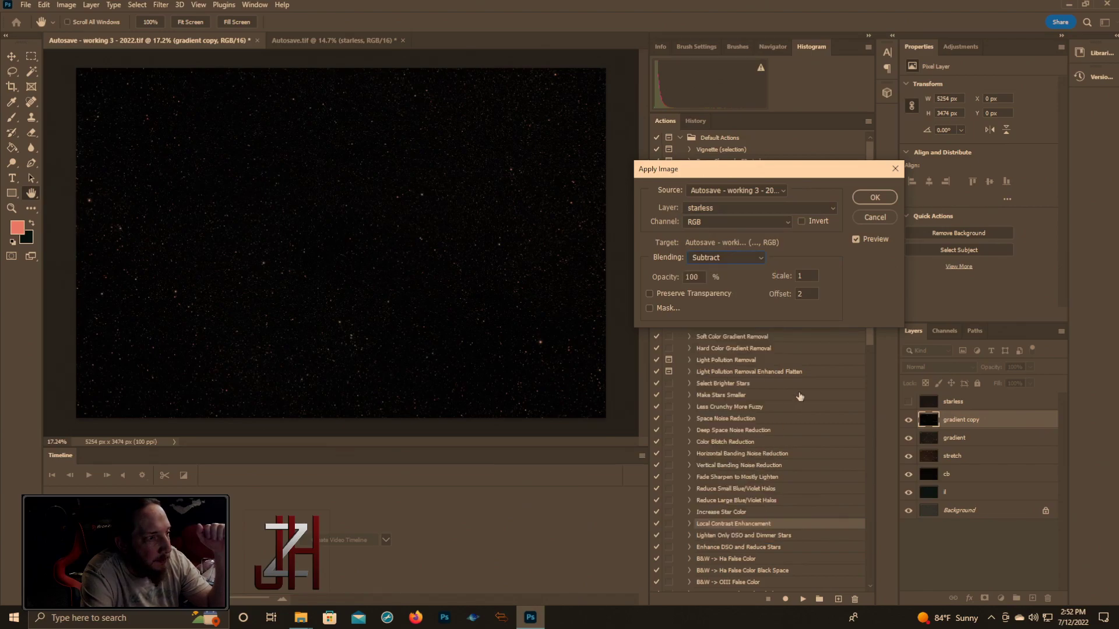
click(870, 198)
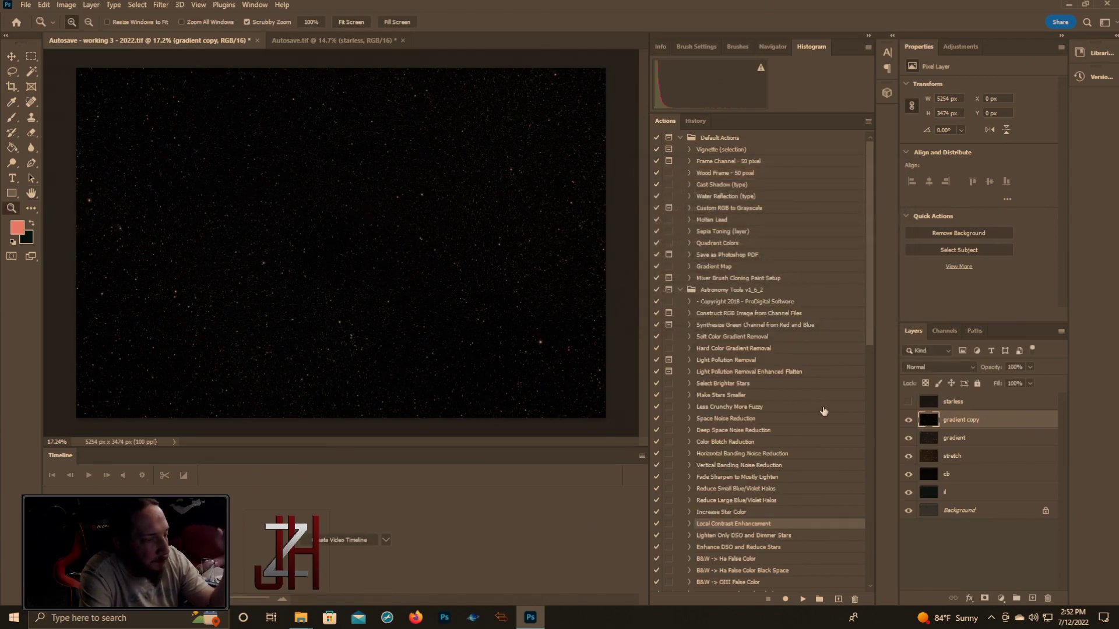
click(909, 400)
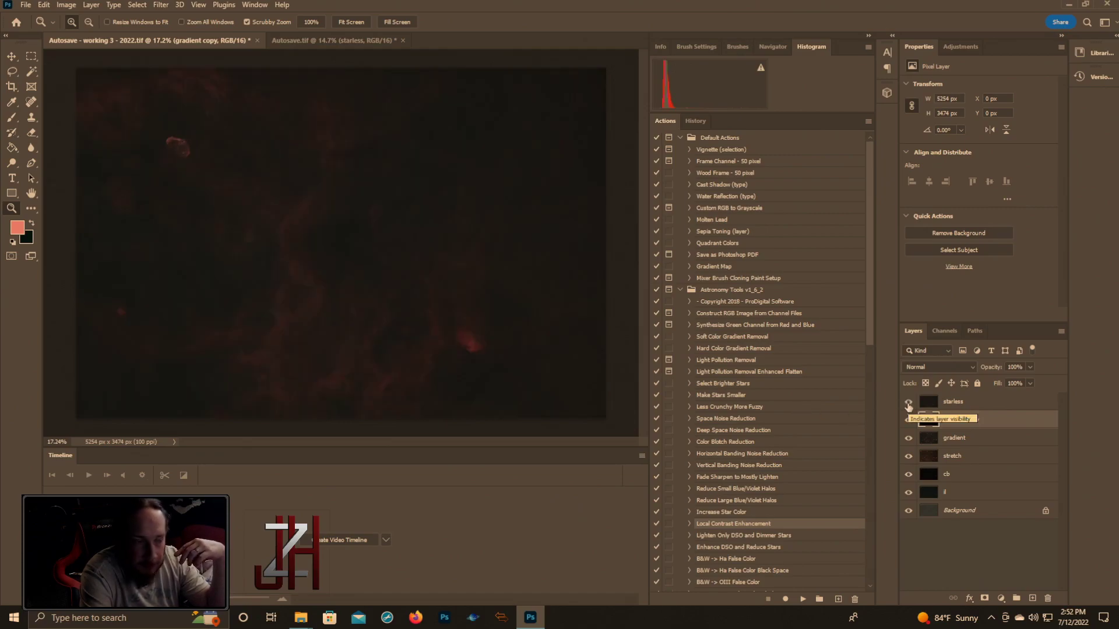
- Hide the starless layer and select the Make Stars Smaller action
click(908, 402)
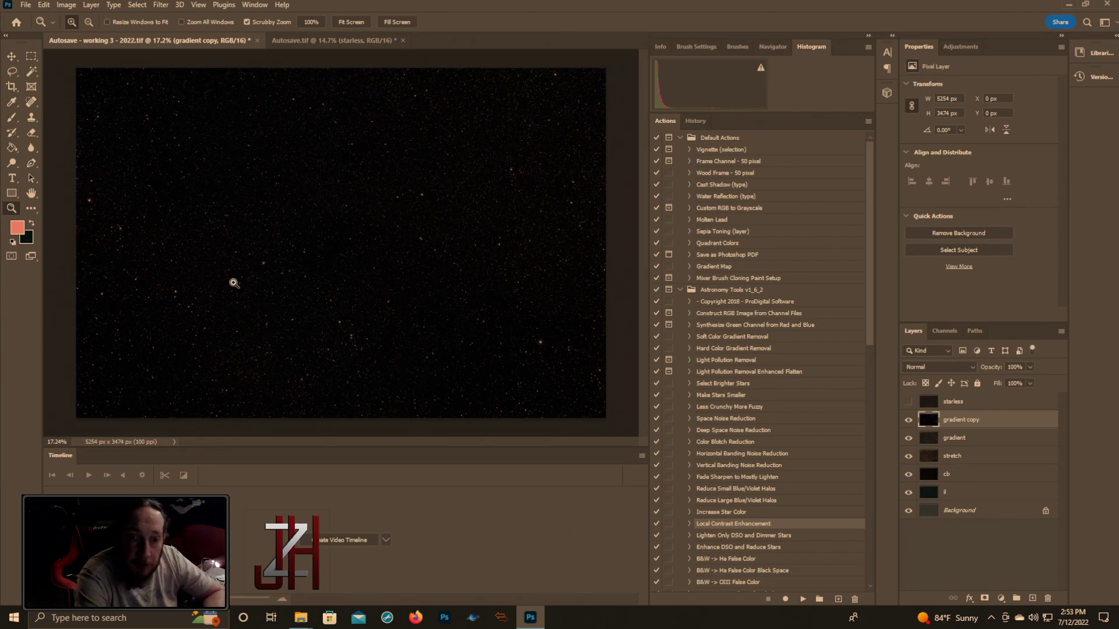
click(731, 398)
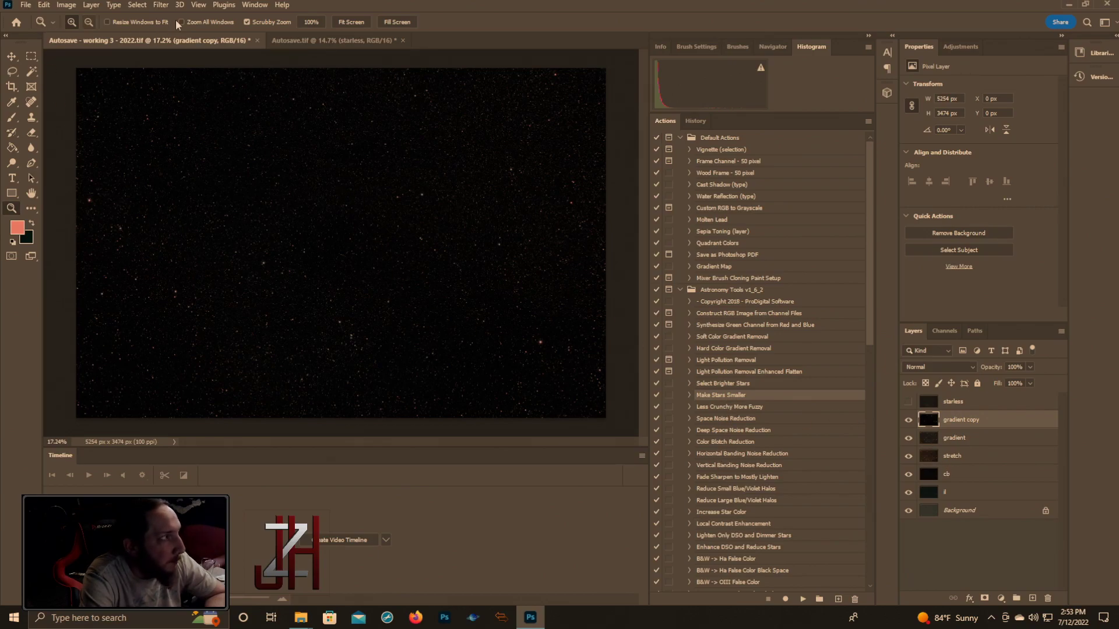
click(162, 4)
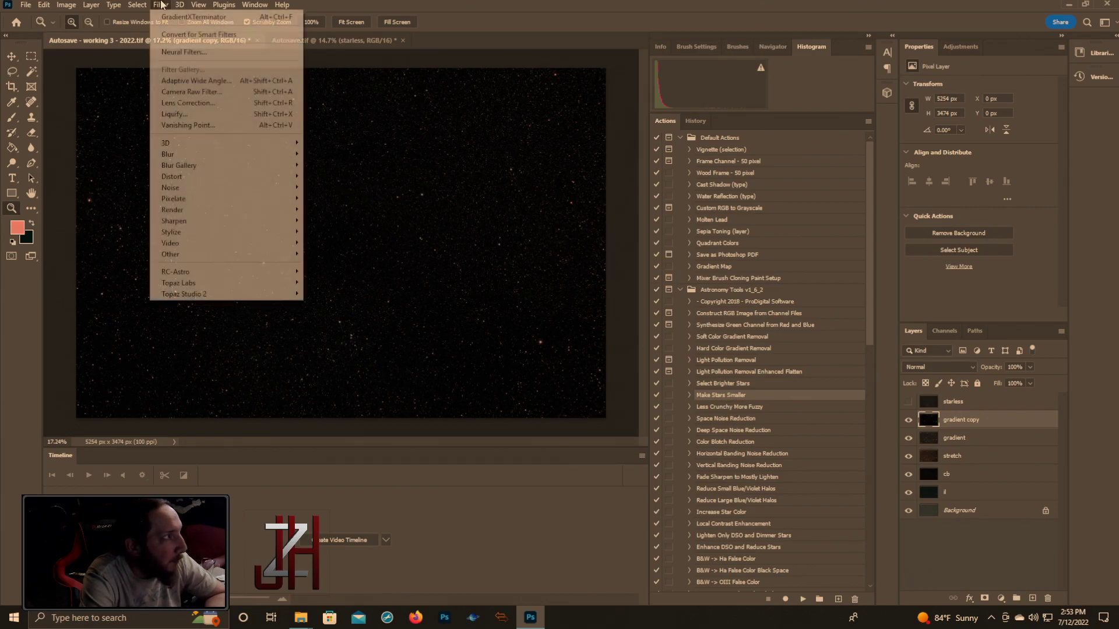
- Use Camera Raw's Color Mixer to set Reds saturation −40 and Oranges −30
click(189, 91)
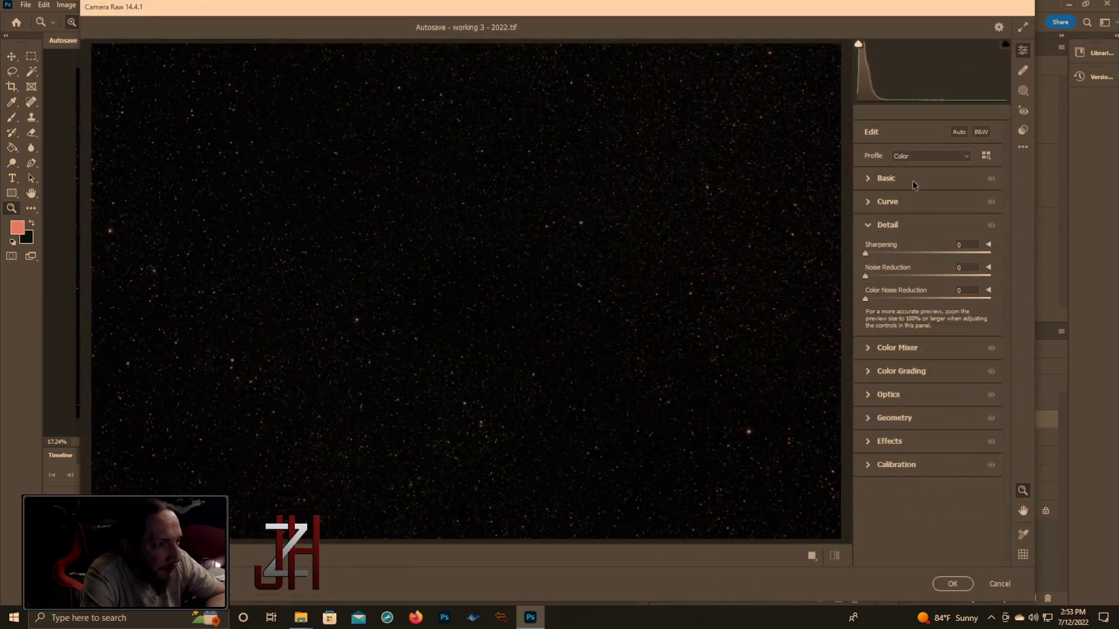
click(913, 180)
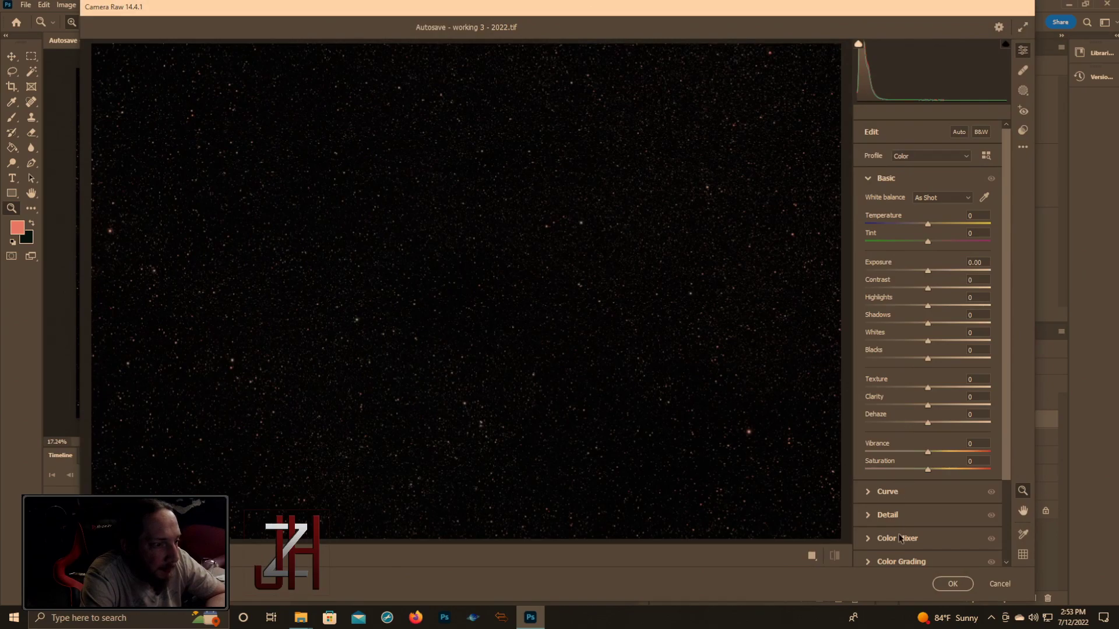
click(898, 539)
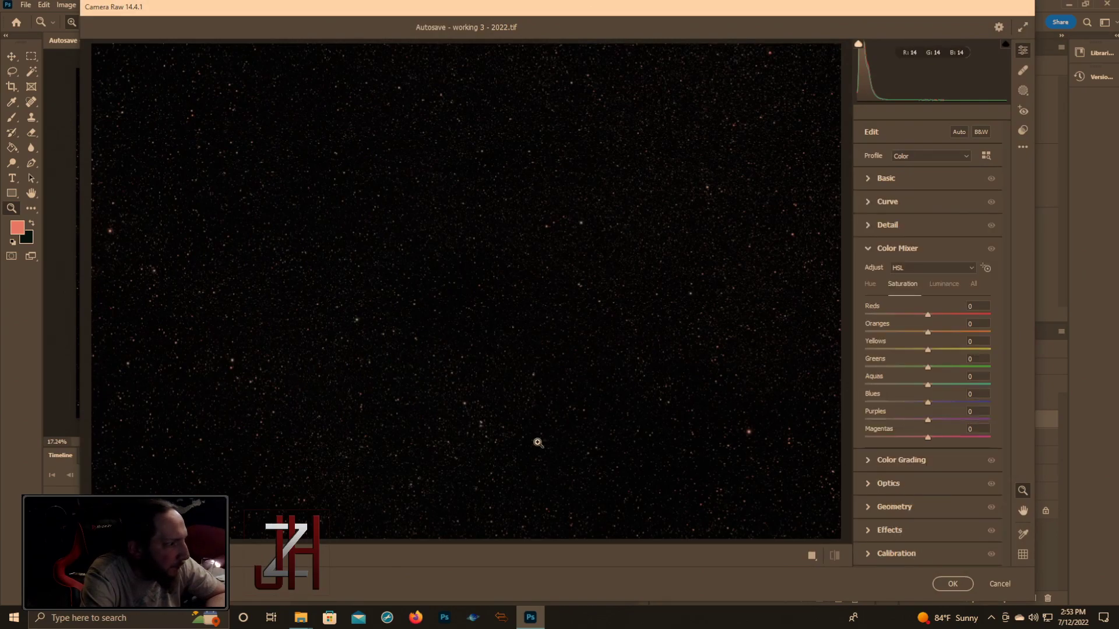
click(715, 452)
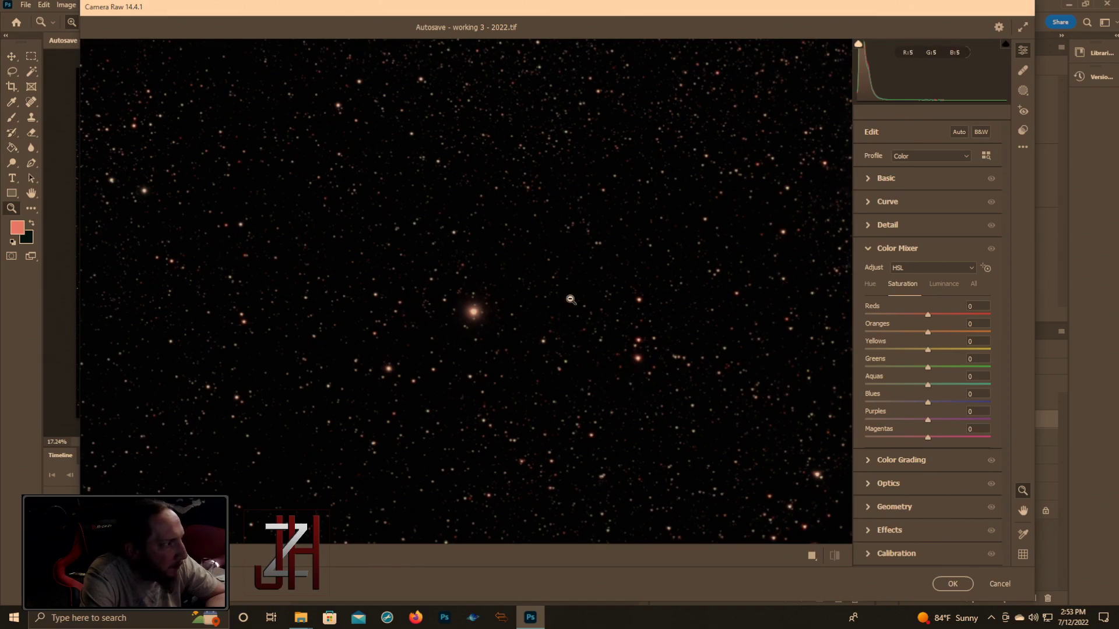
right_click(288, 335)
click(301, 301)
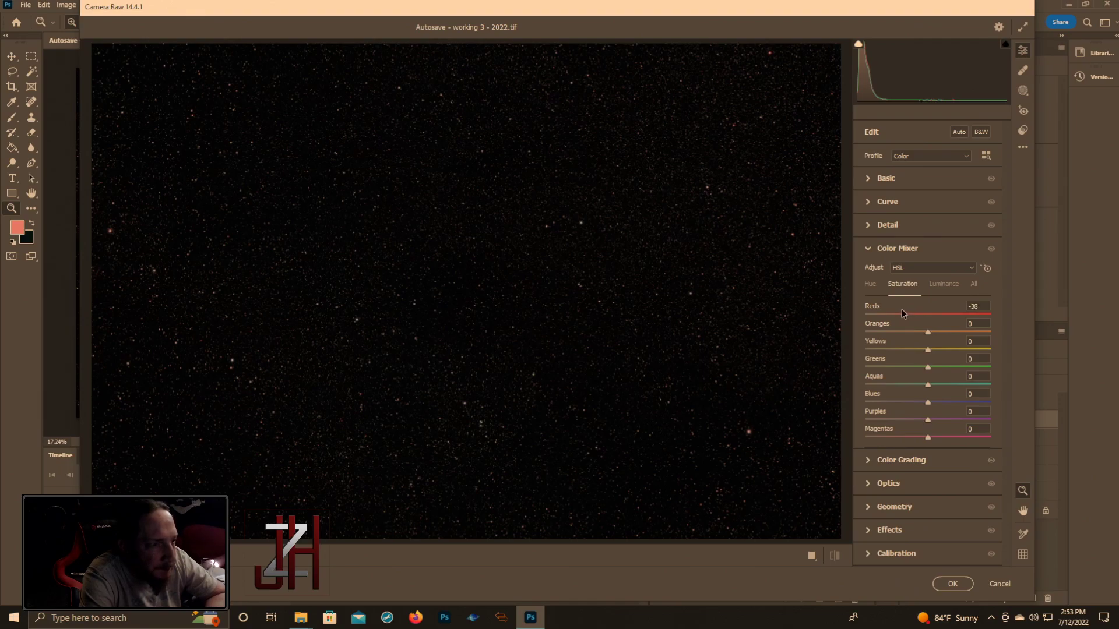
drag(900, 309, 910, 331)
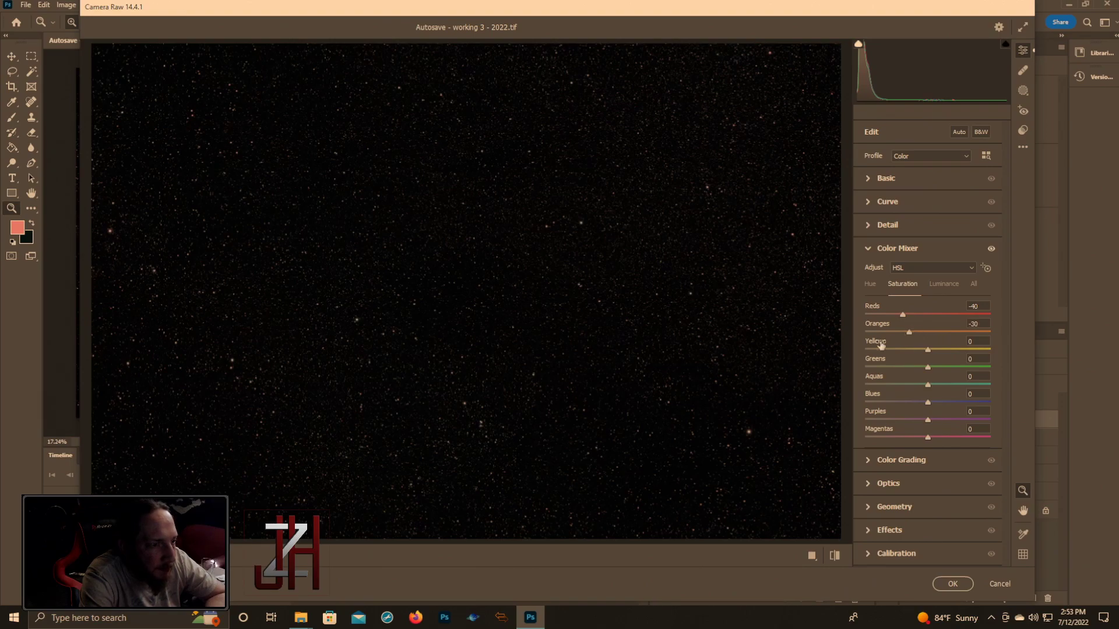
click(749, 438)
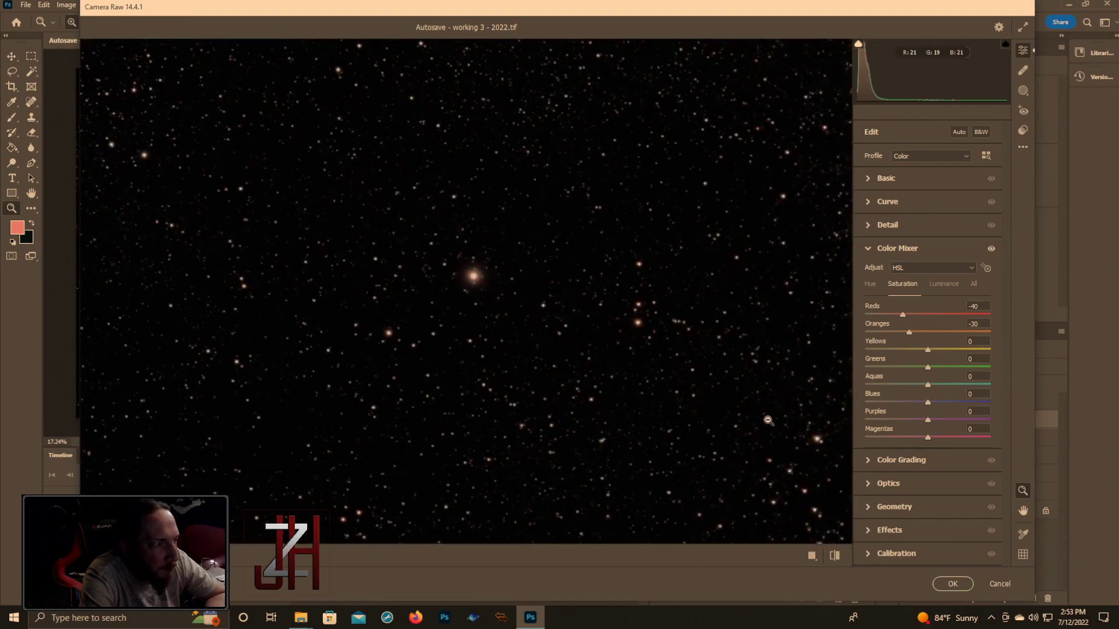
click(990, 249)
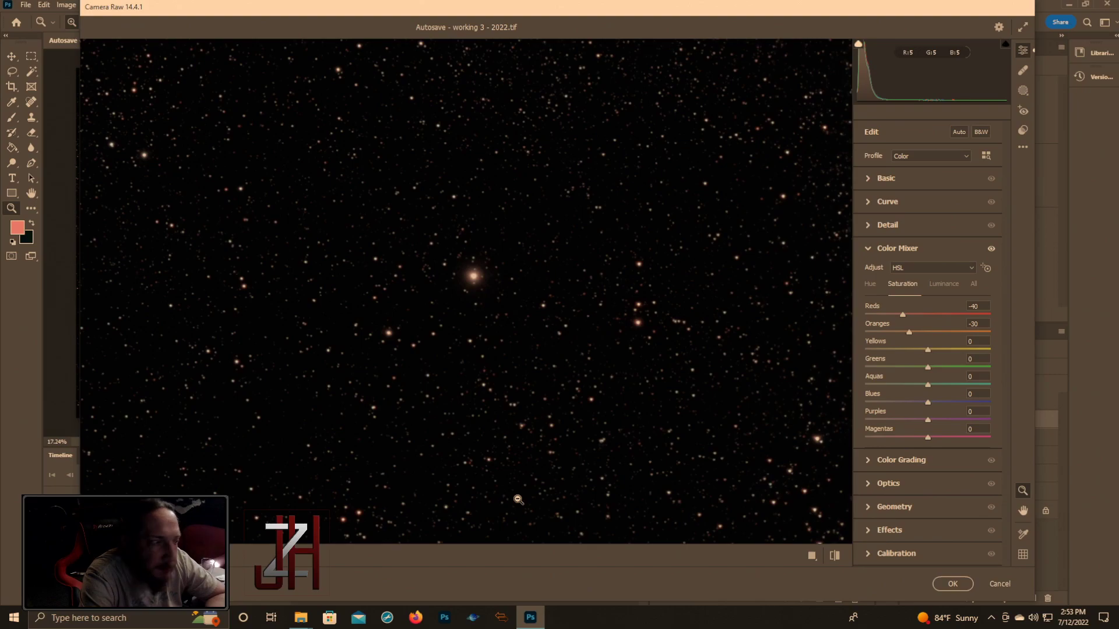
click(935, 583)
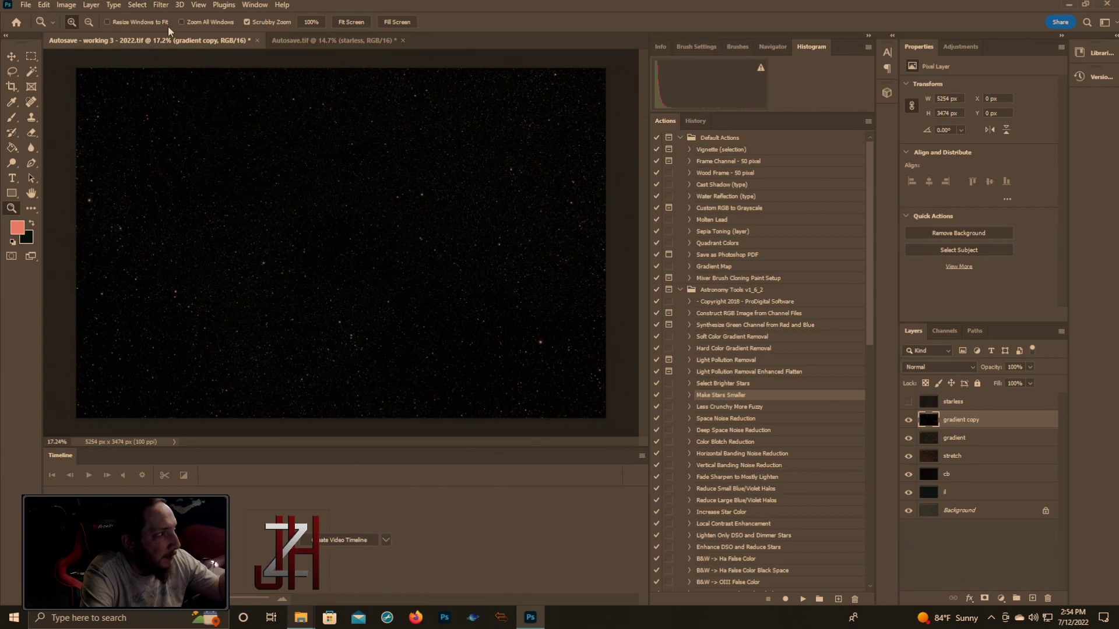
- Select the bright stars with Color Range (Highlights, range 46) and expand the selection
click(140, 7)
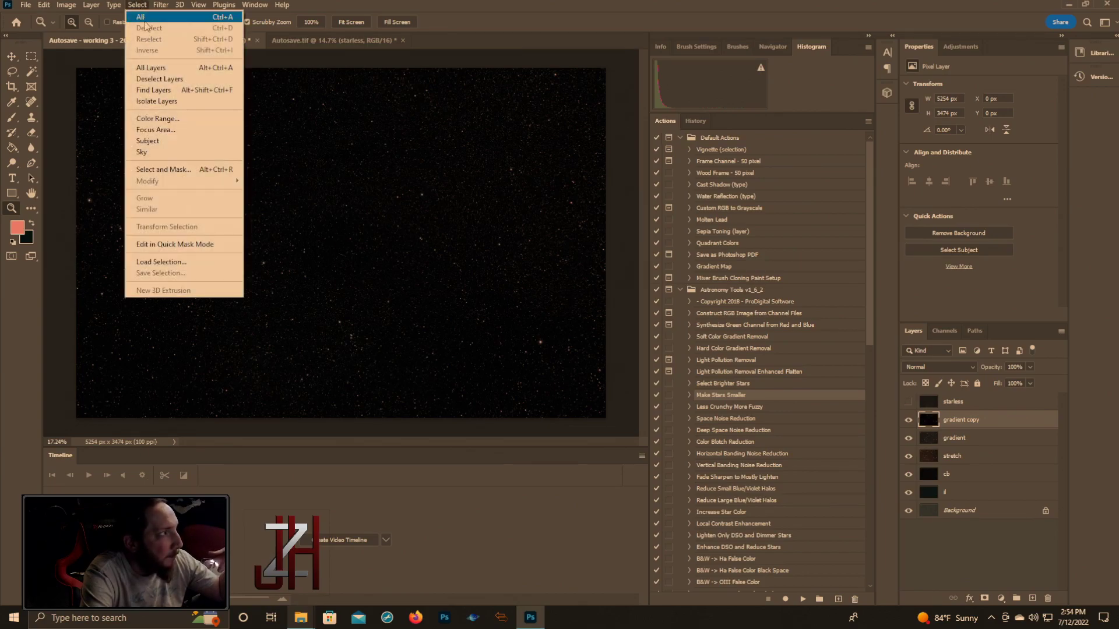
click(163, 124)
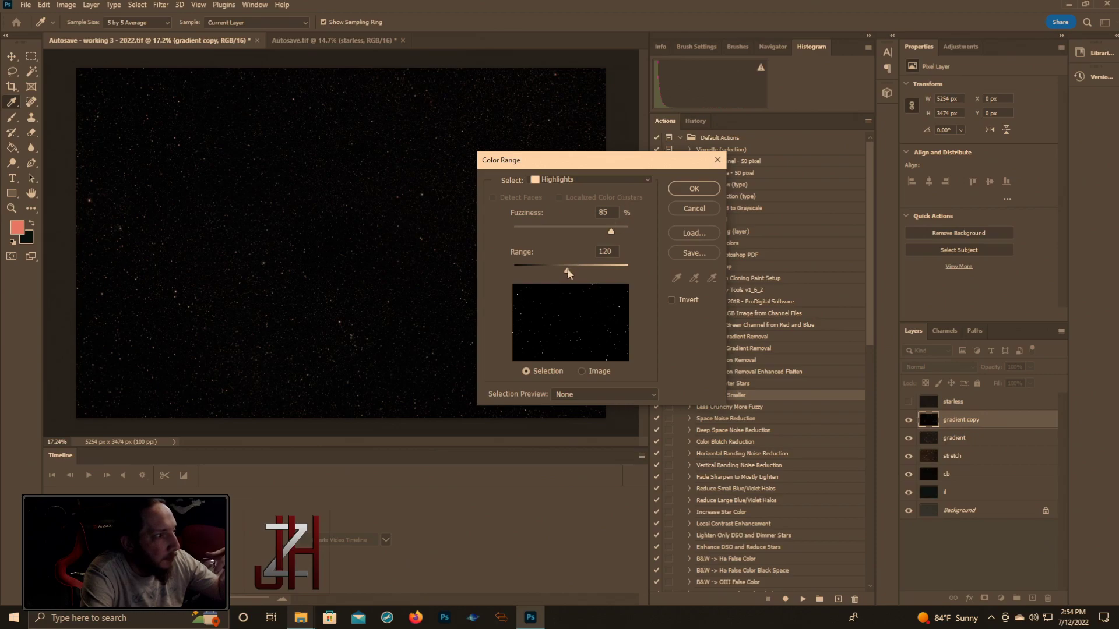
drag(550, 269, 535, 267)
click(692, 189)
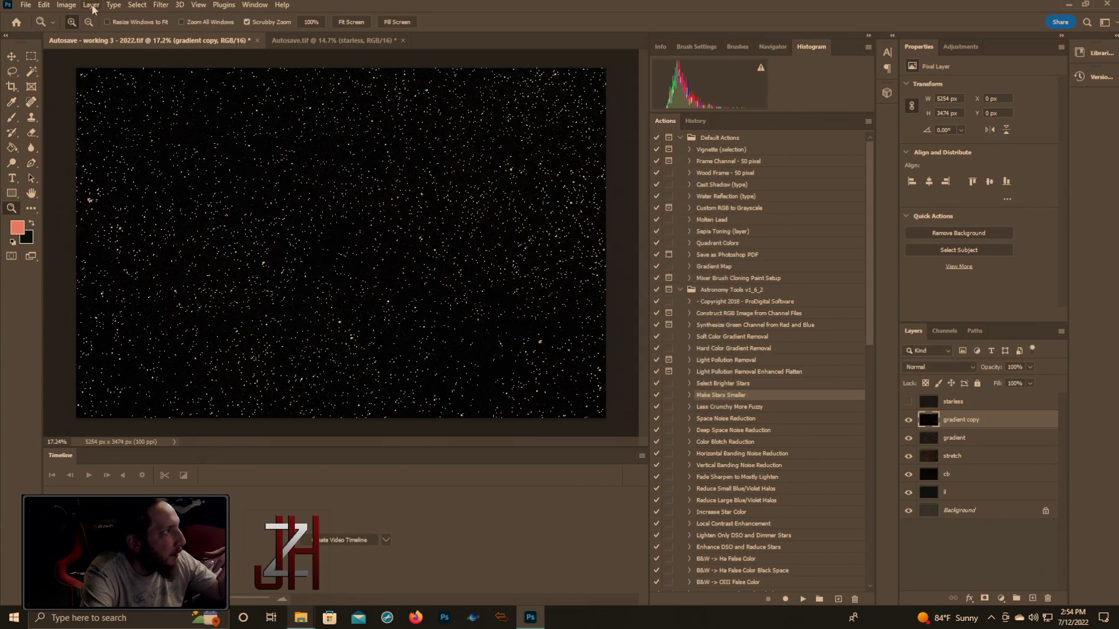
click(133, 5)
mouse_move(148, 182)
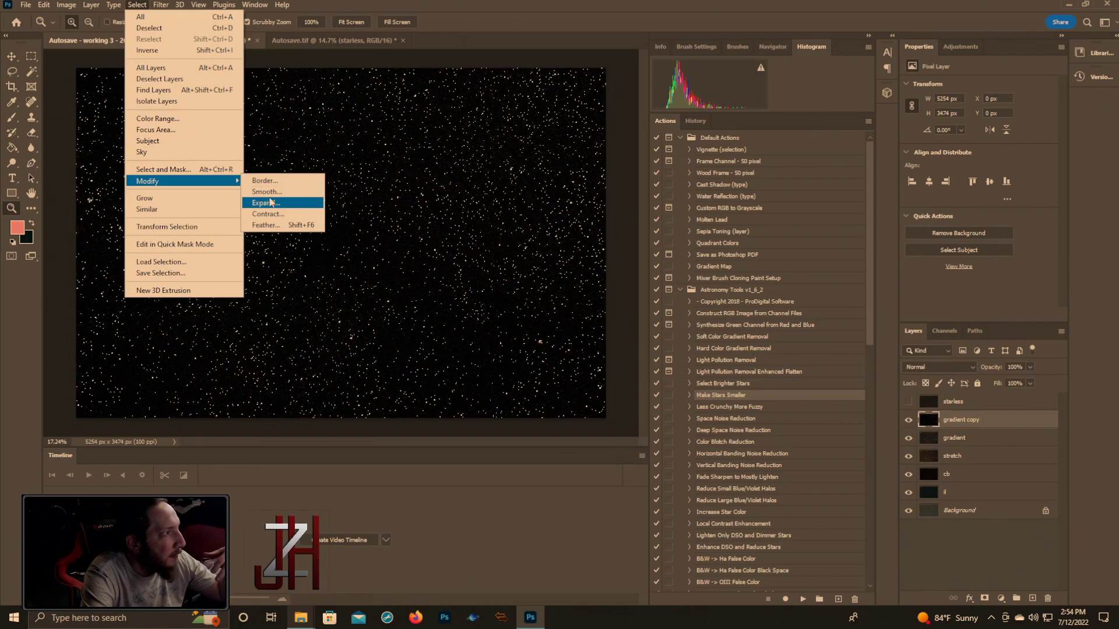
click(263, 192)
click(613, 190)
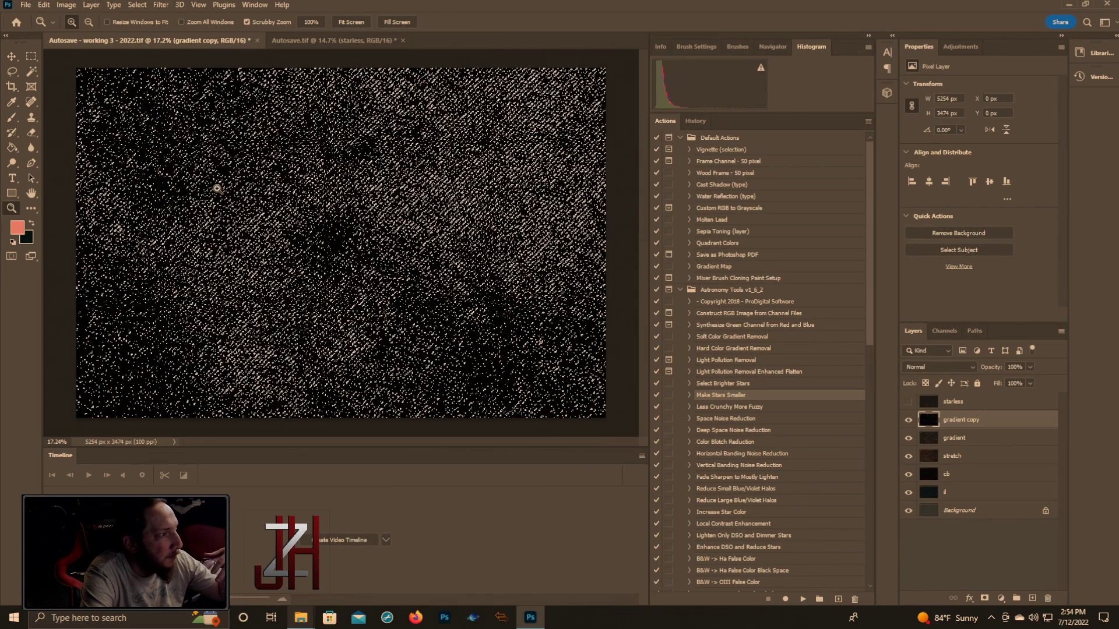
- Shrink the selected stars with the Minimum filter at 0.8 px, Roundness
click(161, 7)
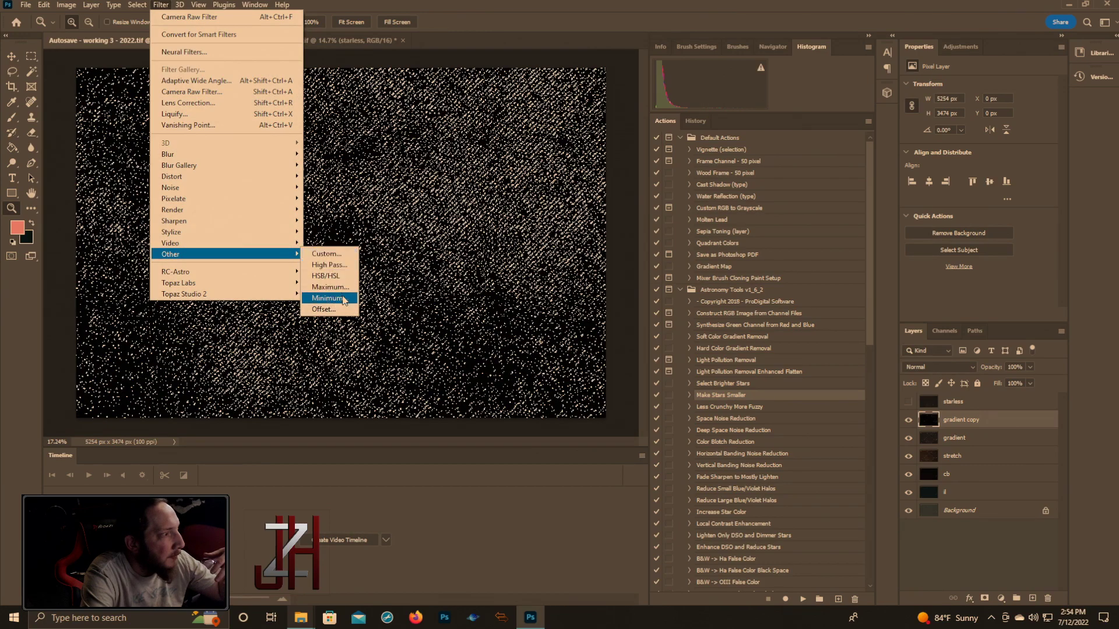
click(344, 300)
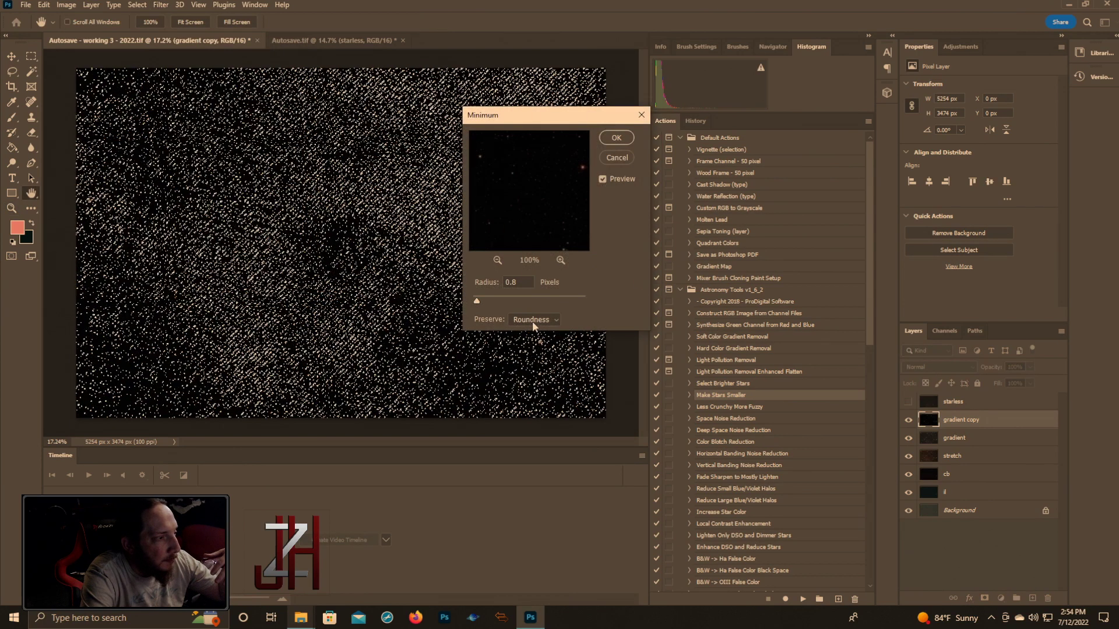
click(618, 138)
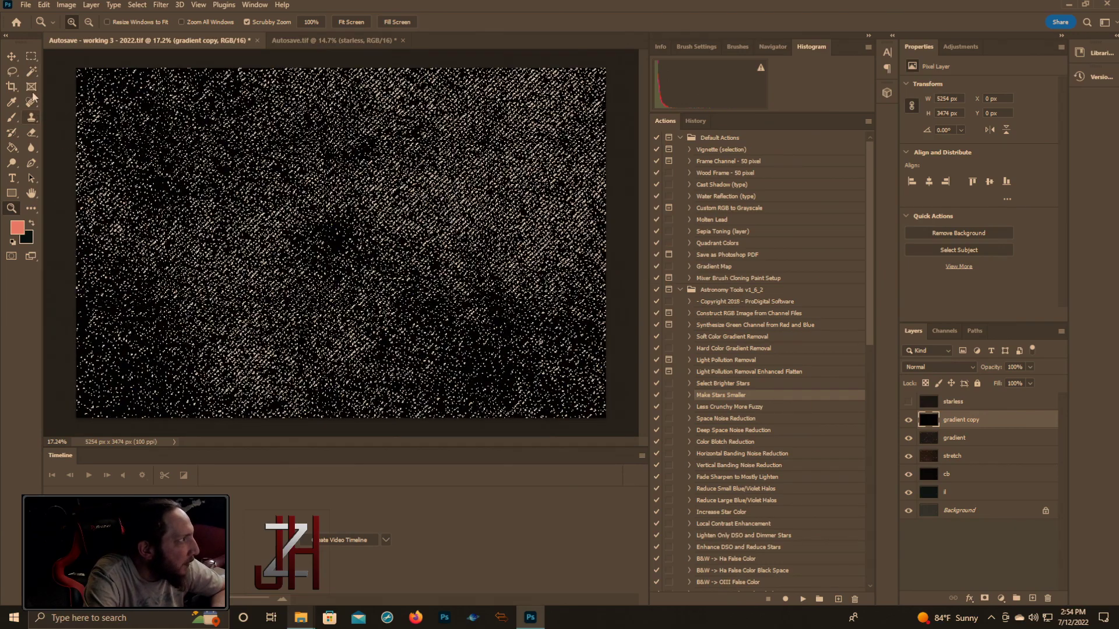
click(15, 76)
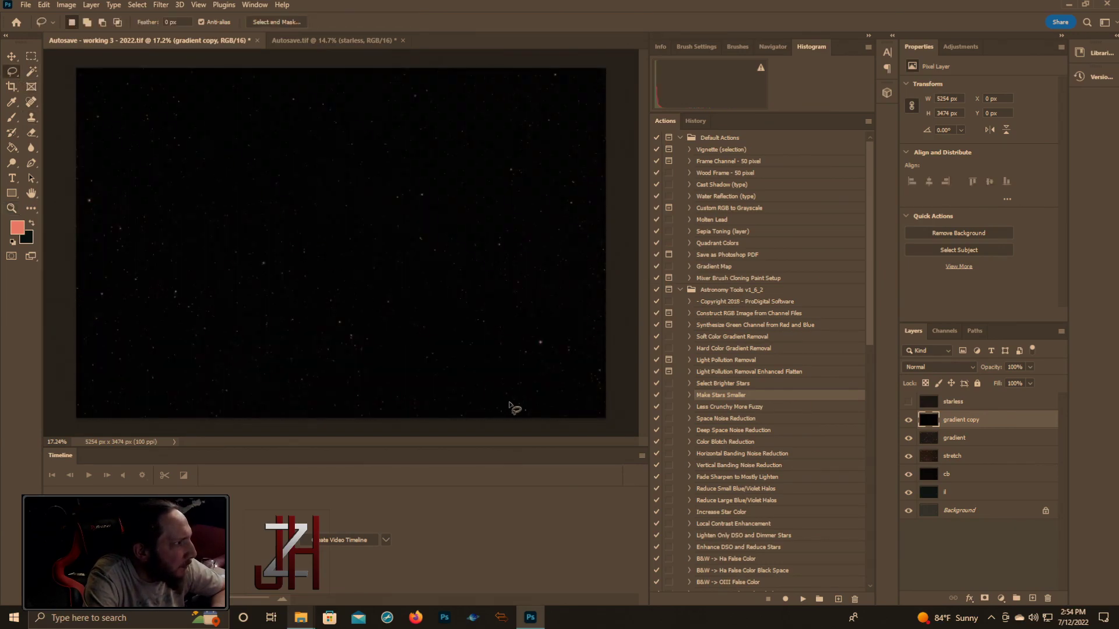
- Duplicate gradient copy as 'gradient copy 2' and move it above the starless layer
right_click(965, 420)
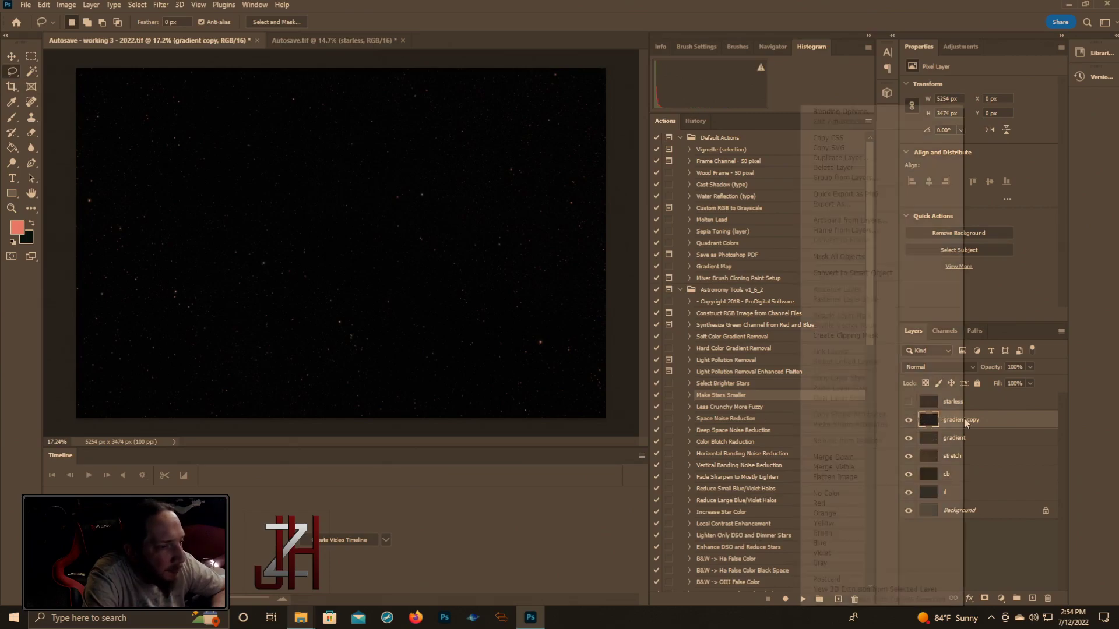
click(887, 158)
click(645, 173)
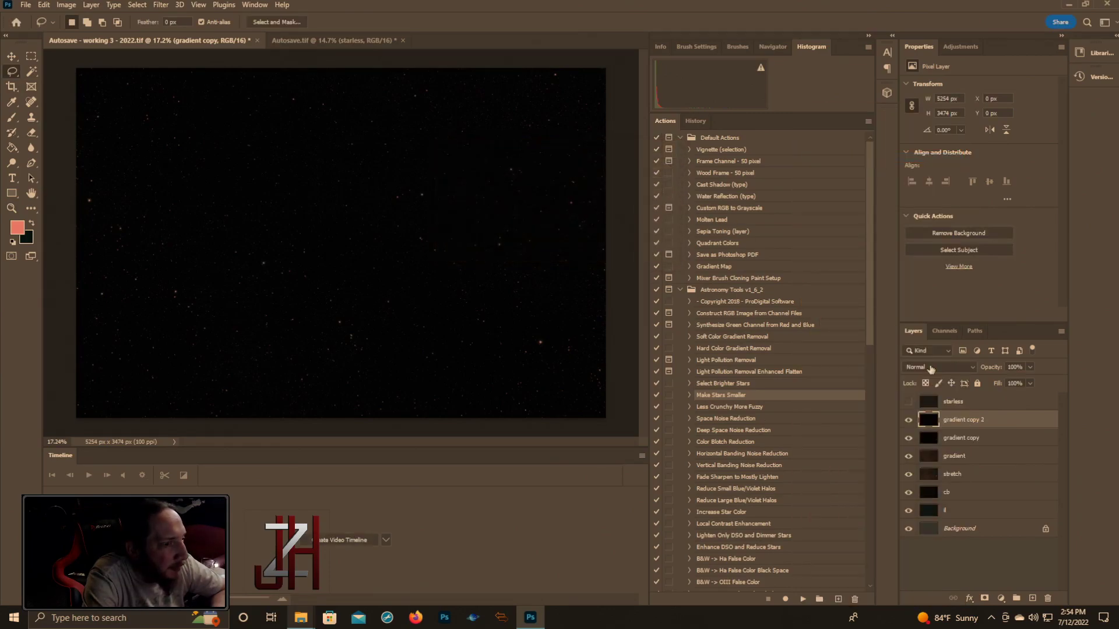
drag(970, 423, 966, 395)
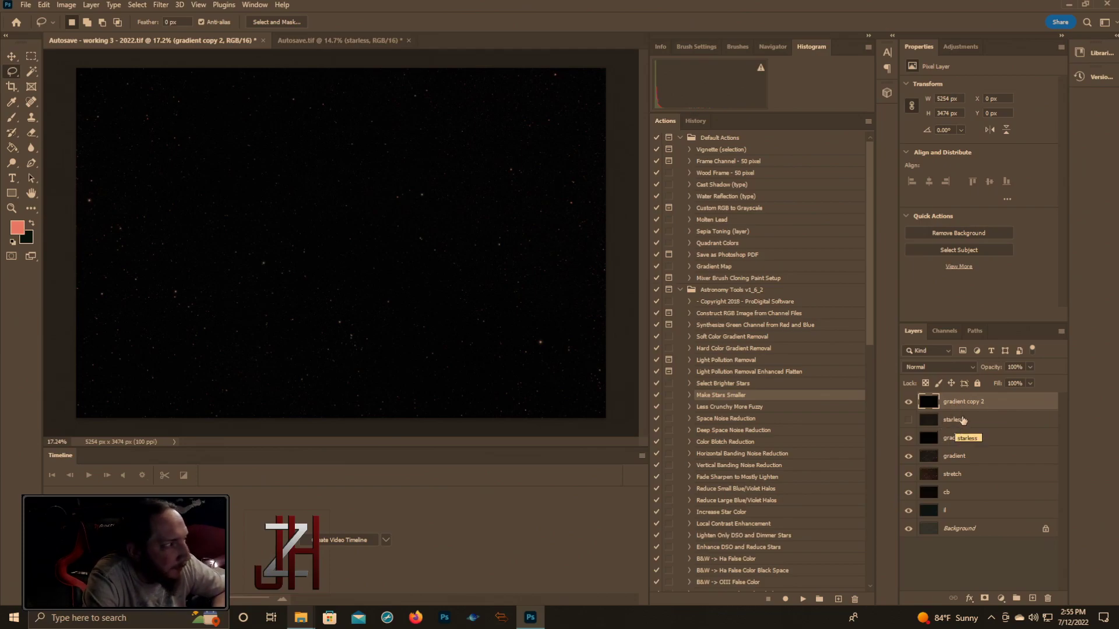
click(909, 402)
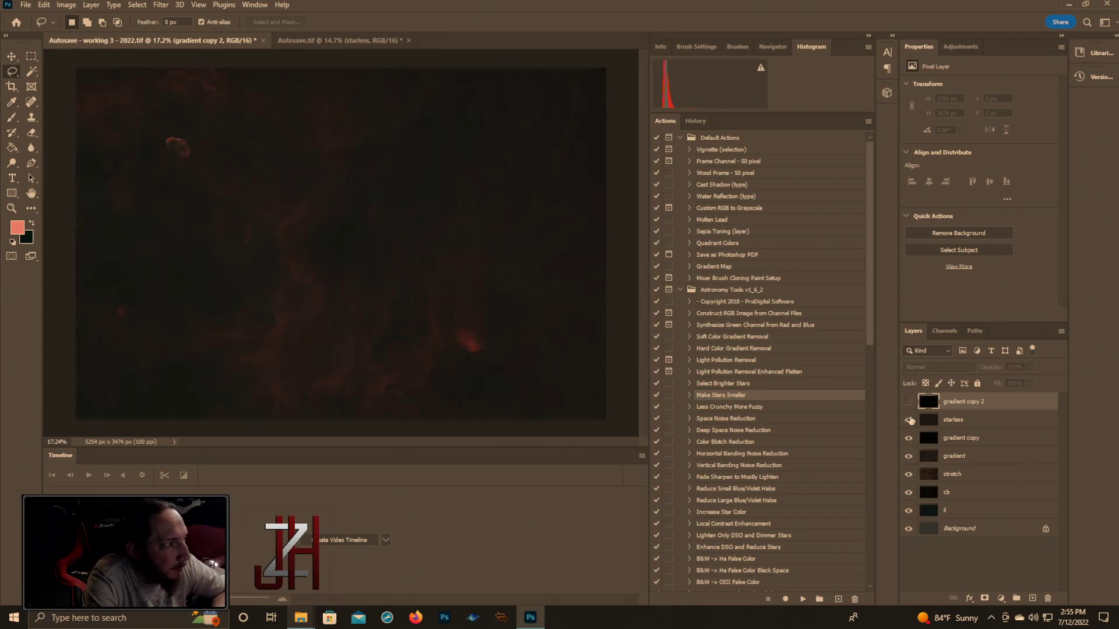
click(908, 402)
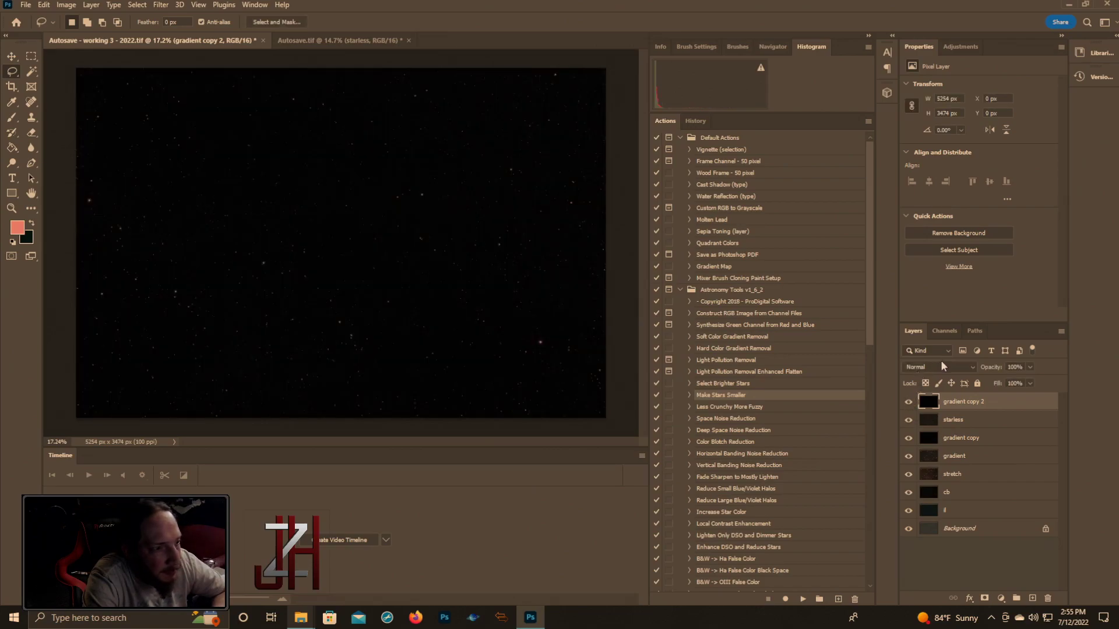
- Set gradient copy 2 to Linear Dodge (Add) and compare layers by toggling visibility
click(949, 371)
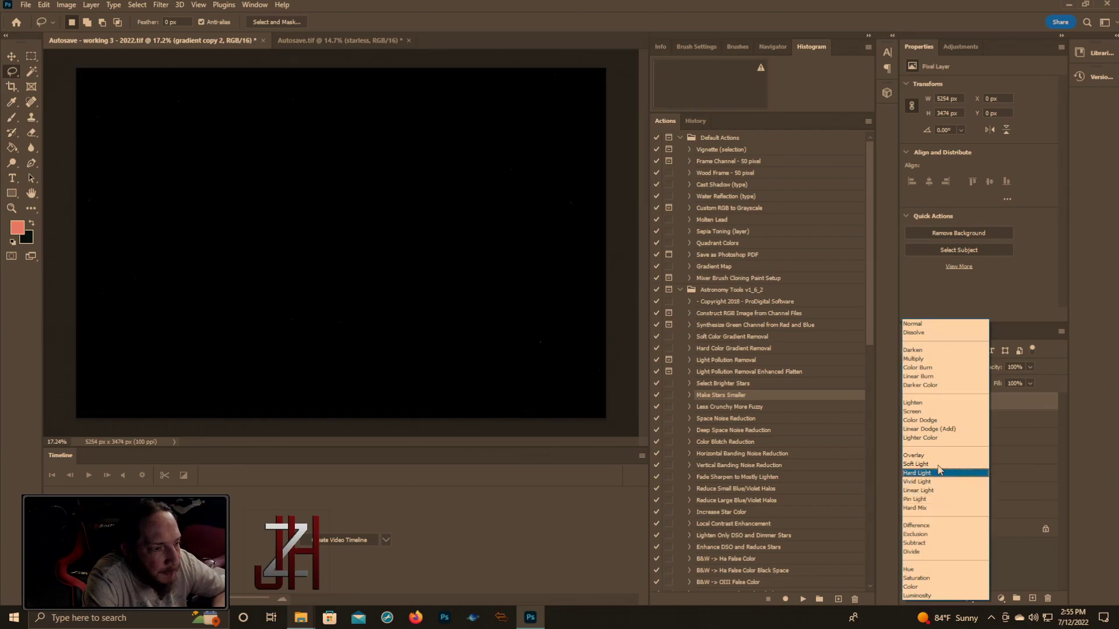
click(939, 430)
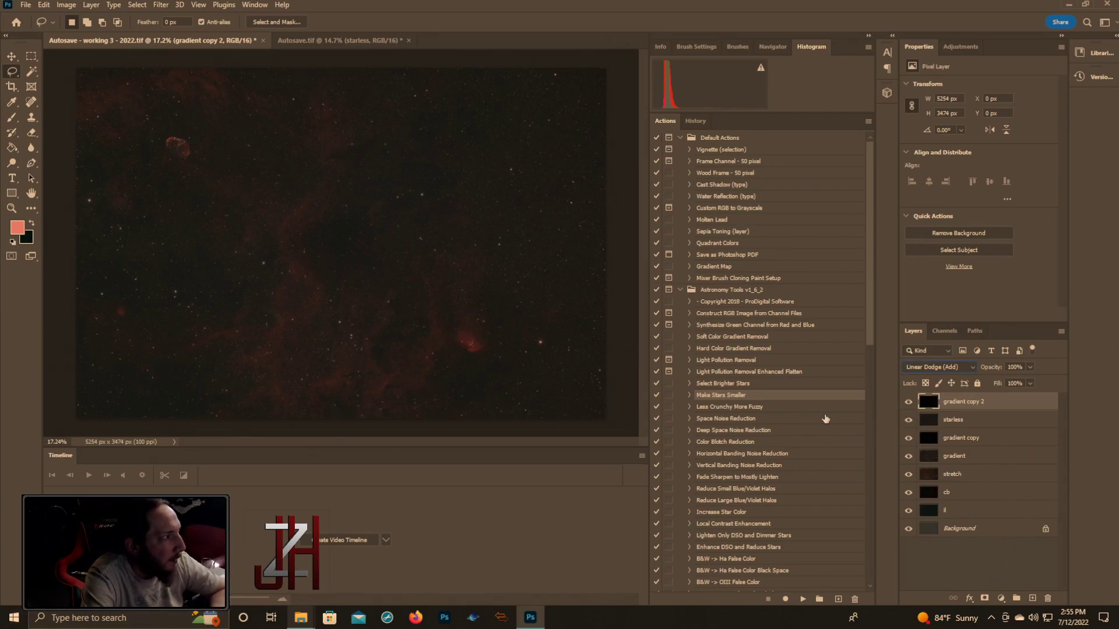
click(908, 438)
click(908, 402)
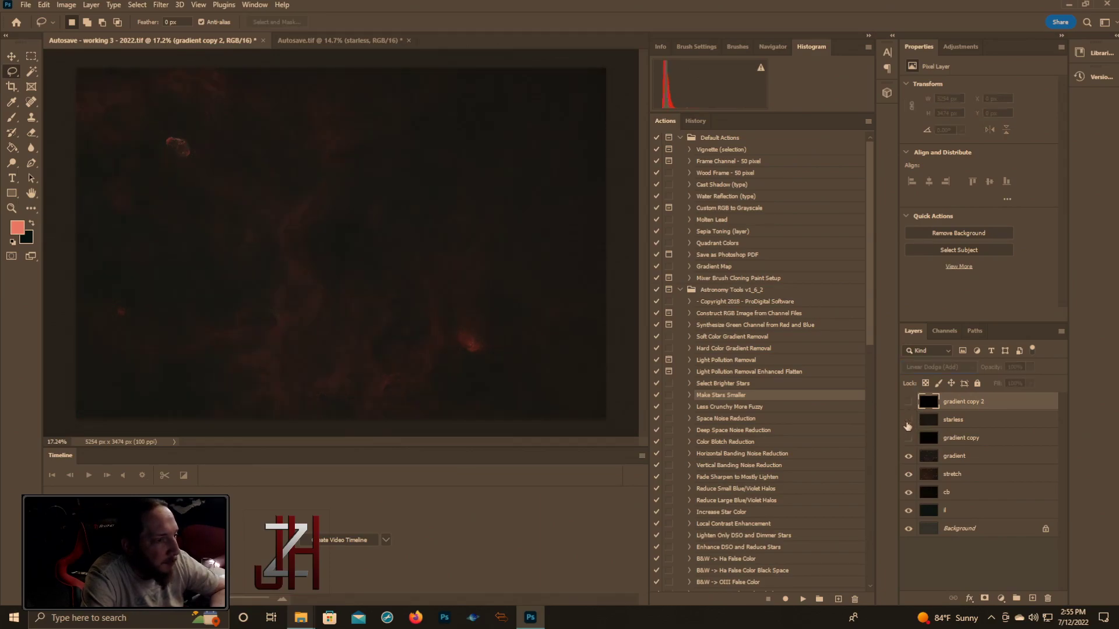
click(908, 420)
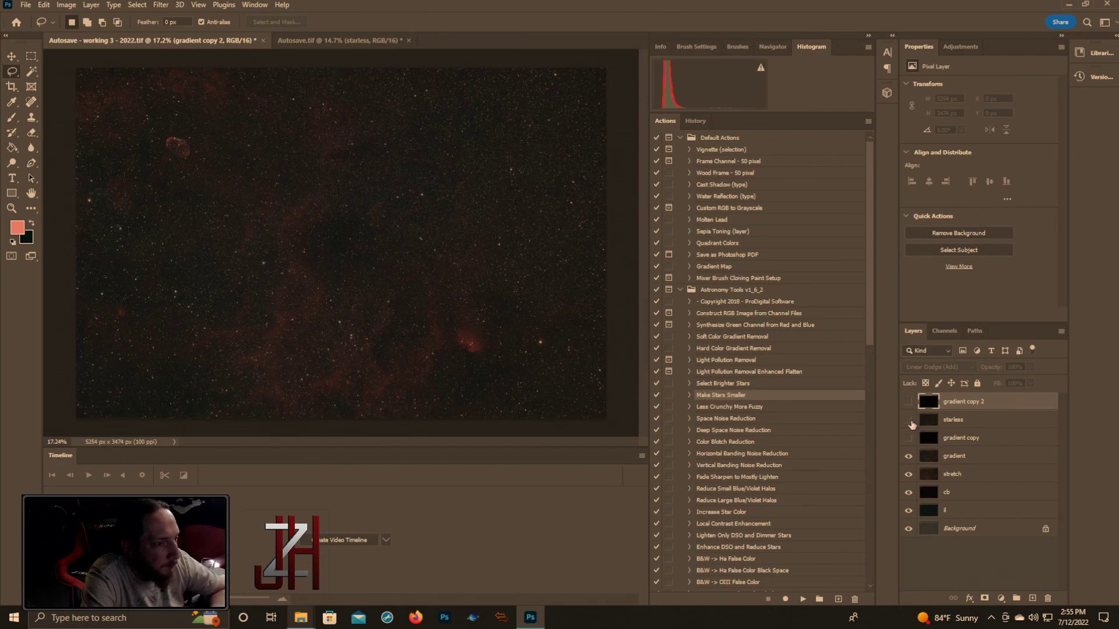
click(907, 420)
click(909, 402)
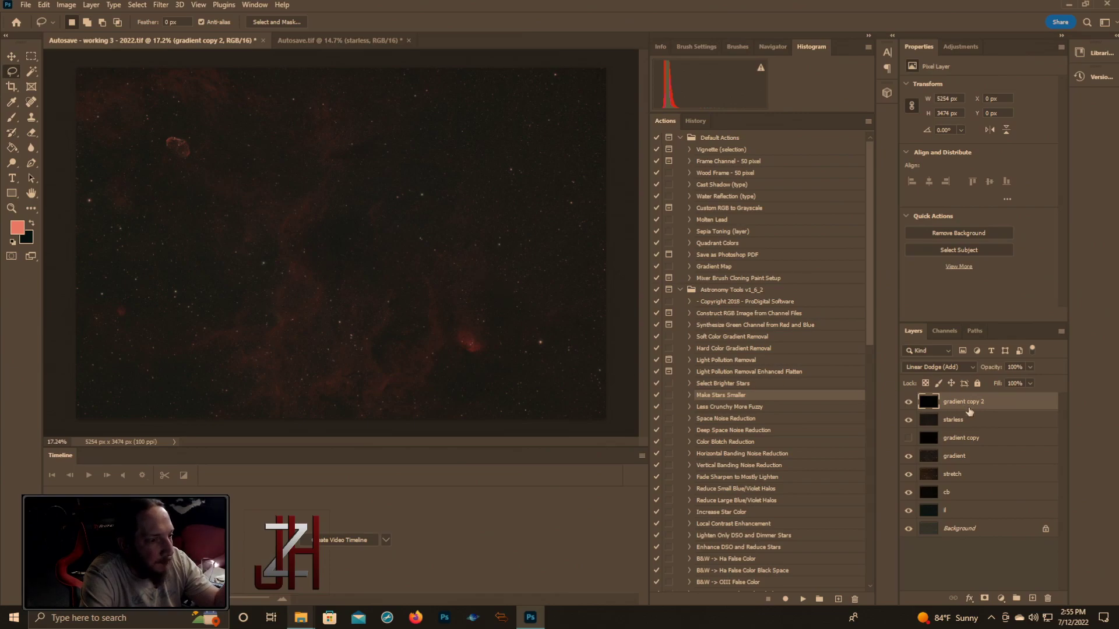
- Duplicate the starless layer as 'starless copy'
click(954, 422)
right_click(953, 422)
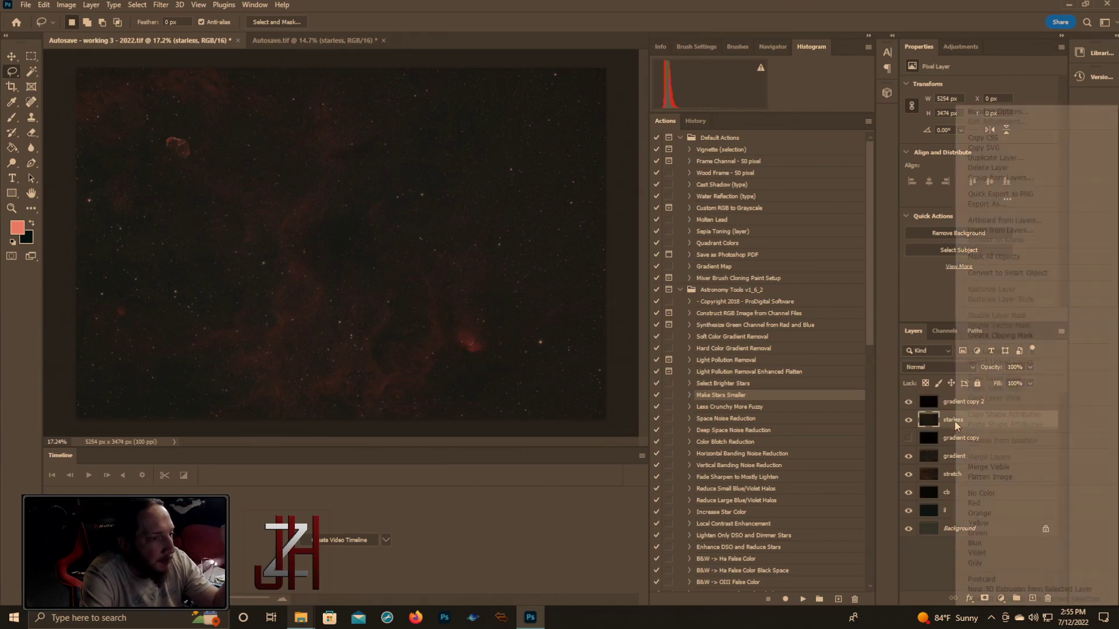
click(992, 157)
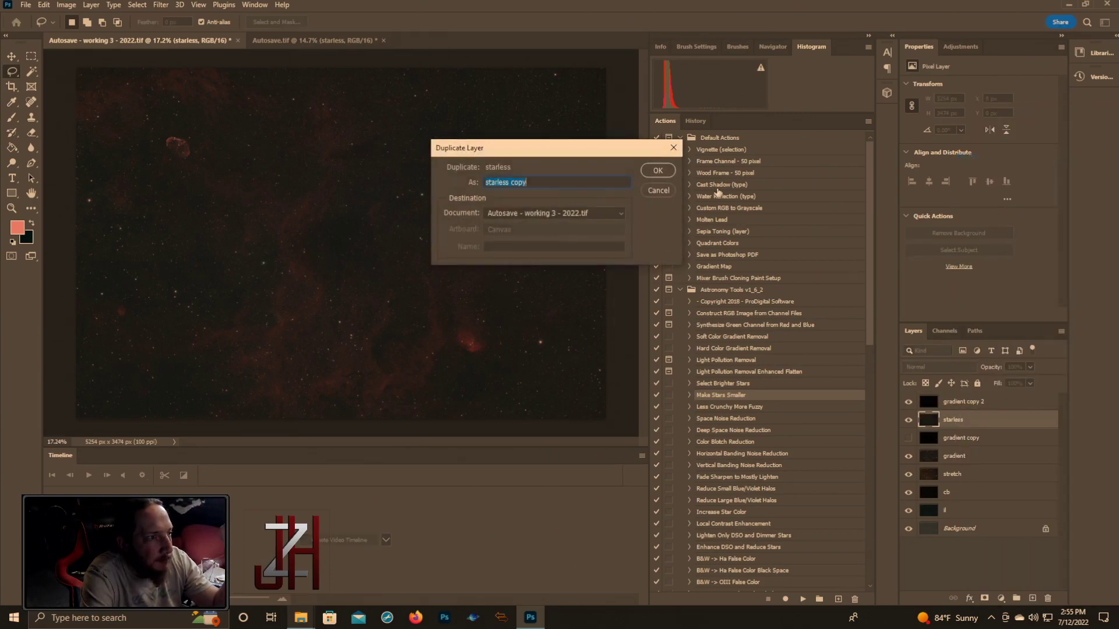
click(662, 169)
- Brighten starless copy with an S-shaped Curves adjustment
click(66, 4)
mouse_move(84, 36)
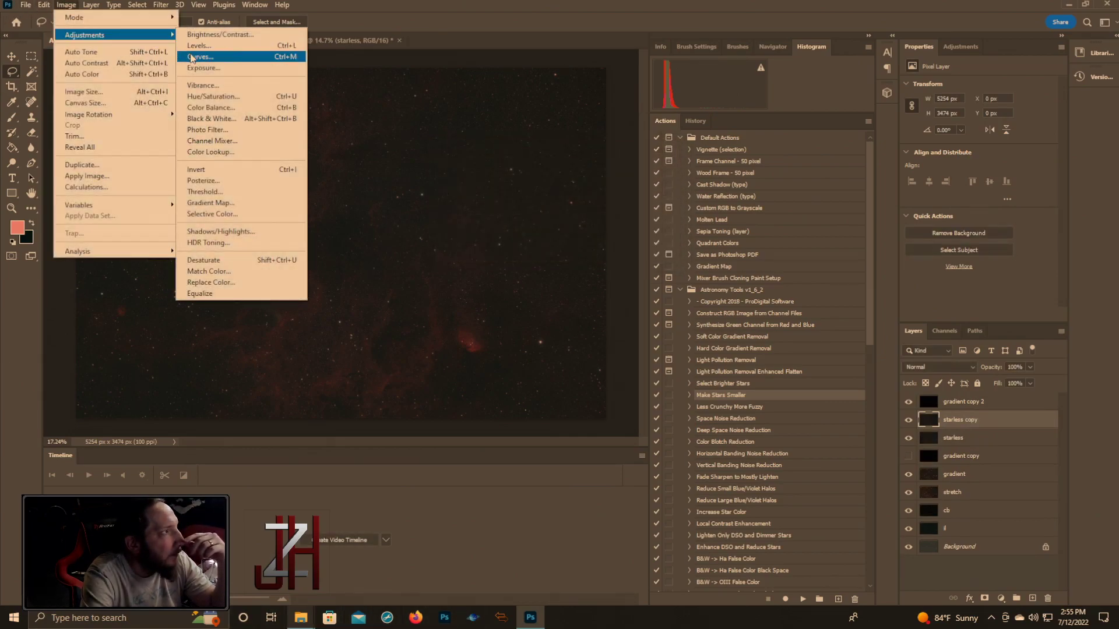
click(199, 56)
drag(861, 376, 828, 358)
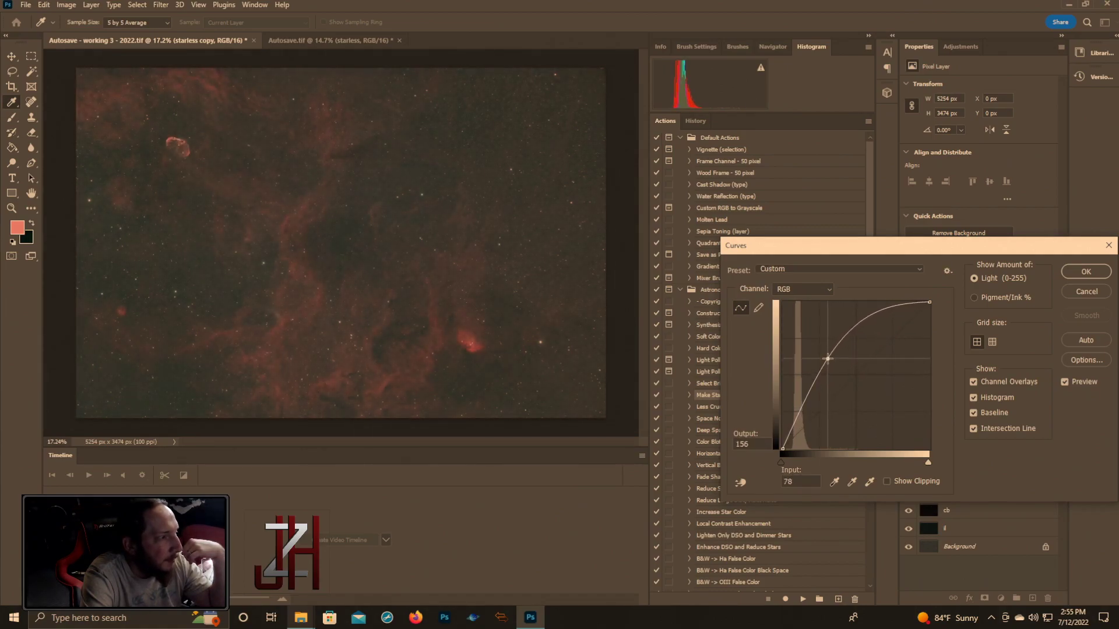
drag(792, 423, 790, 435)
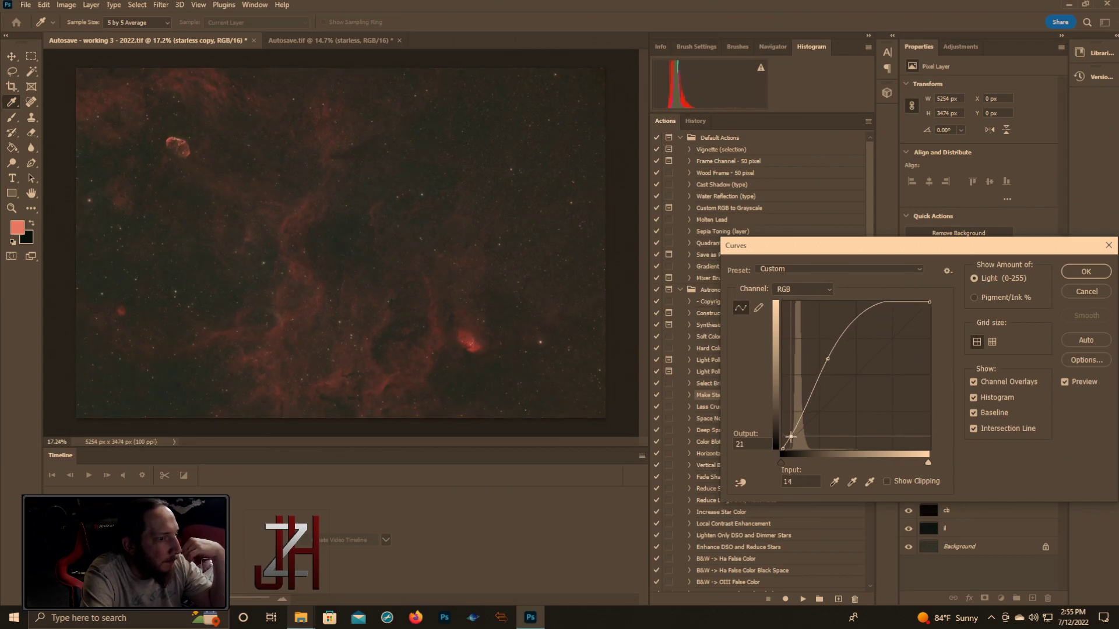
click(879, 303)
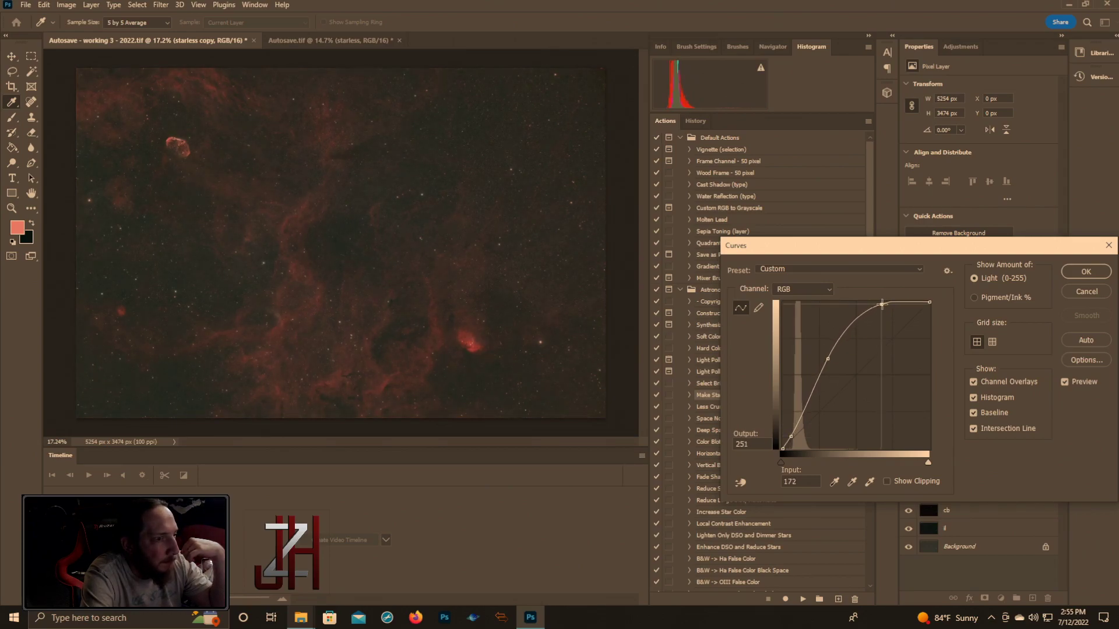
drag(882, 304, 885, 307)
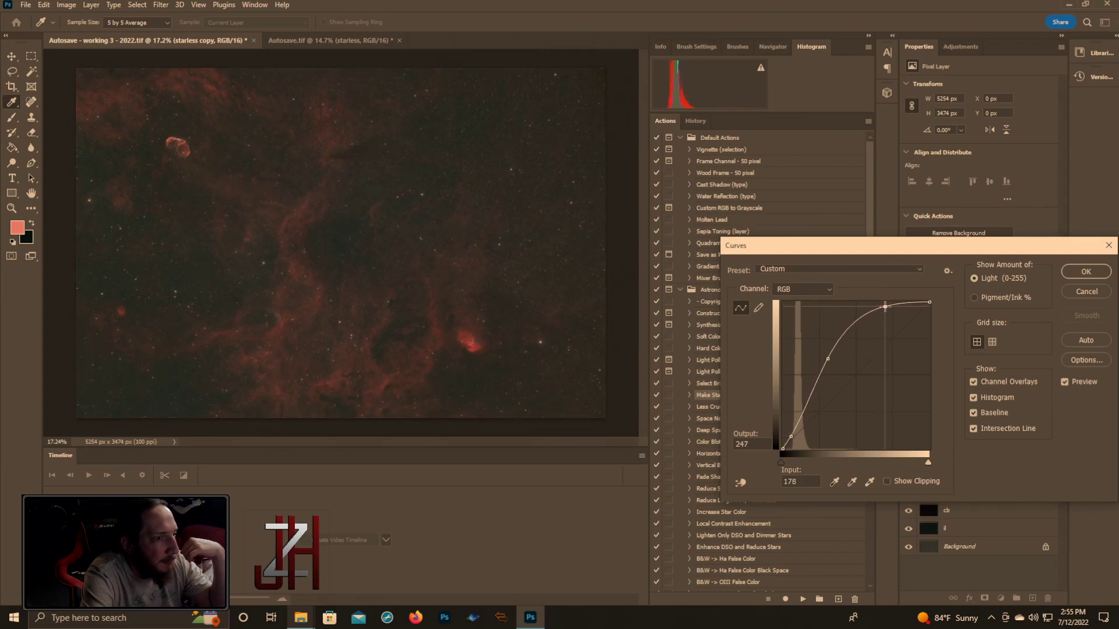
click(1084, 272)
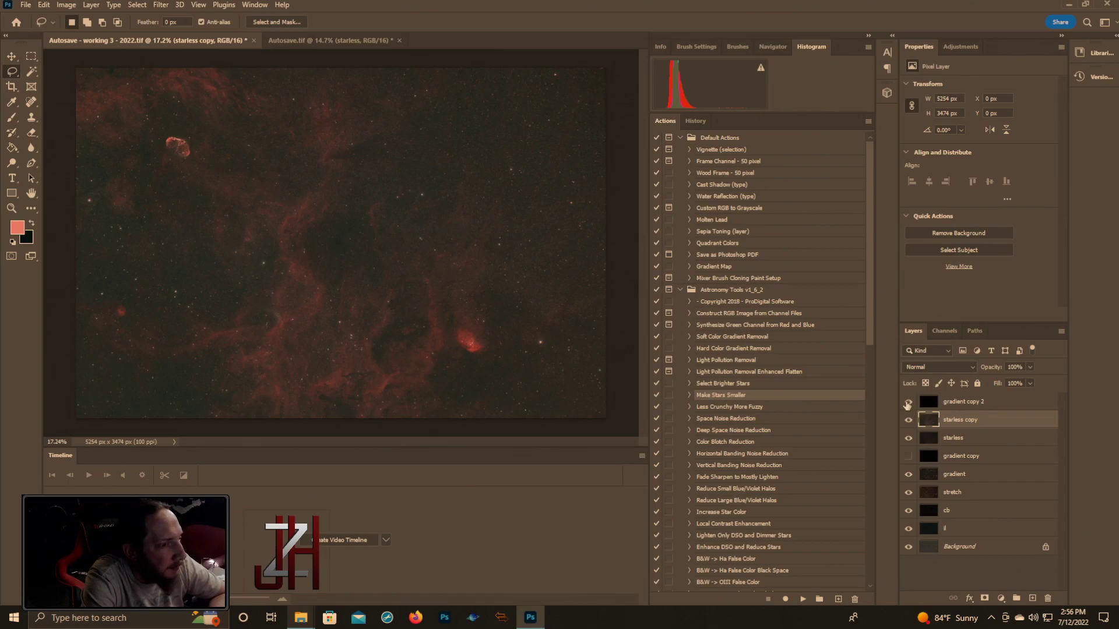
- Hide gradient copy 2, starless copy and starless layers
click(908, 402)
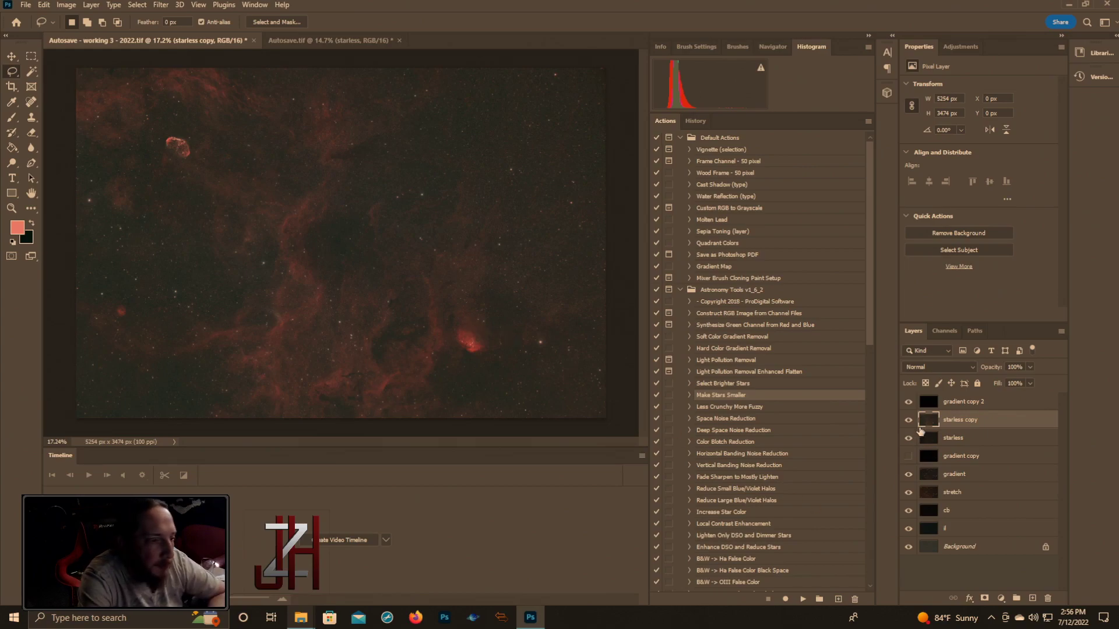
click(907, 403)
click(907, 438)
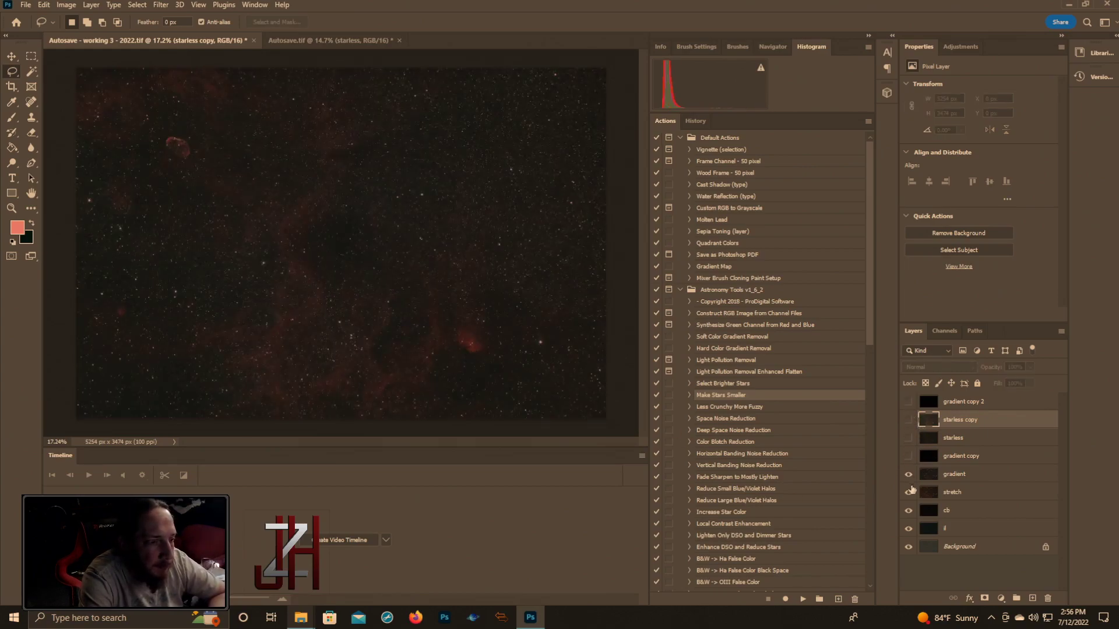
- Apply an S-shaped Curves adjustment to the gradient layer
click(68, 4)
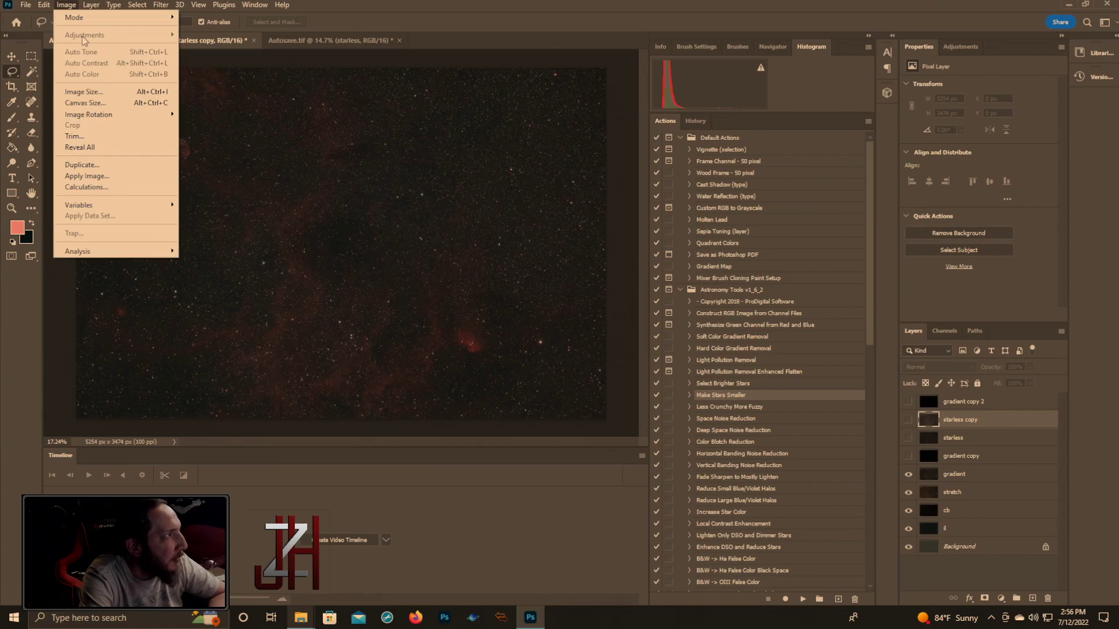
click(953, 474)
click(953, 475)
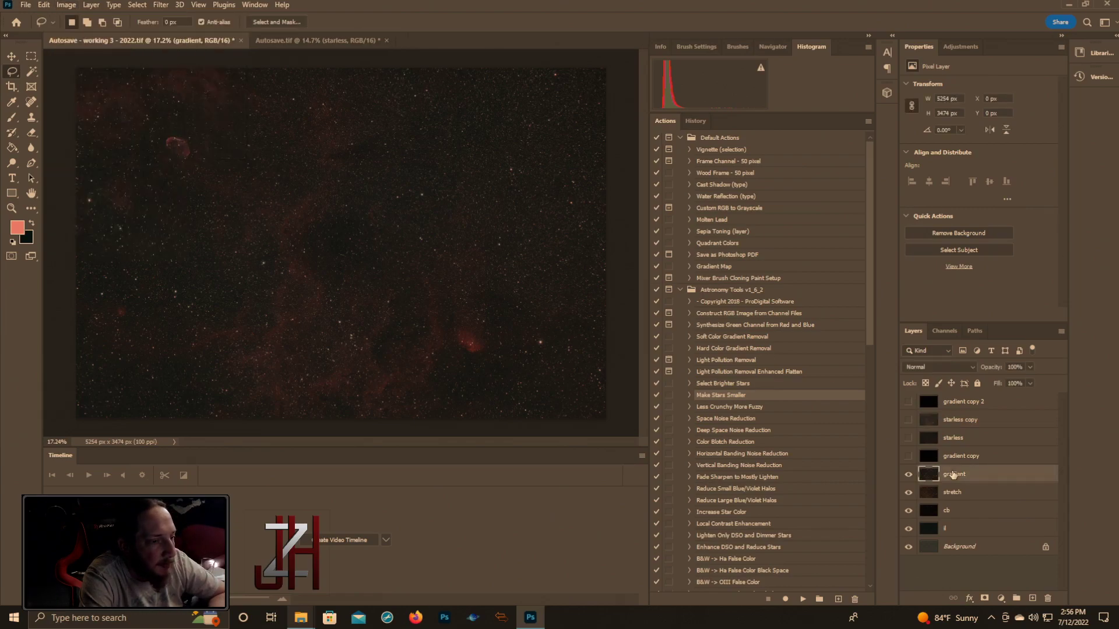
click(74, 5)
mouse_move(84, 35)
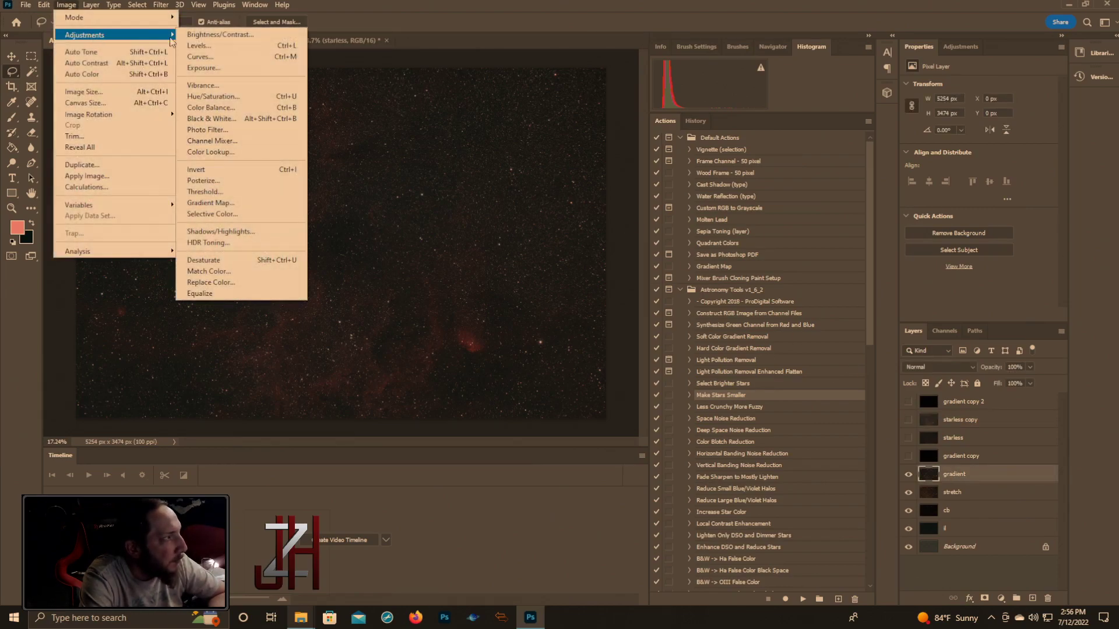
click(199, 57)
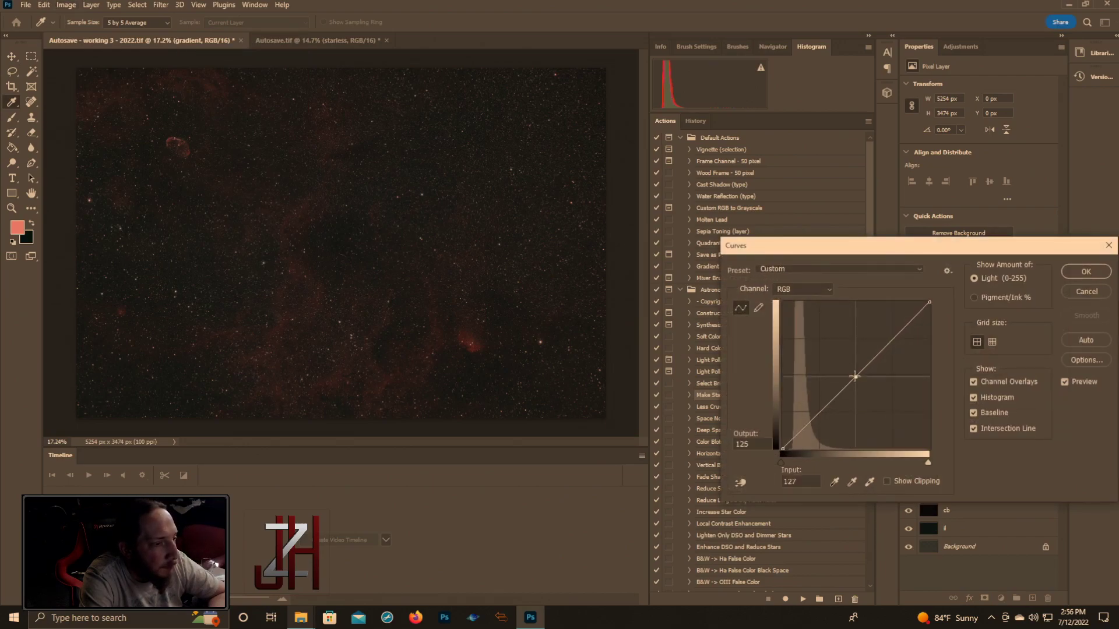
drag(854, 376, 835, 354)
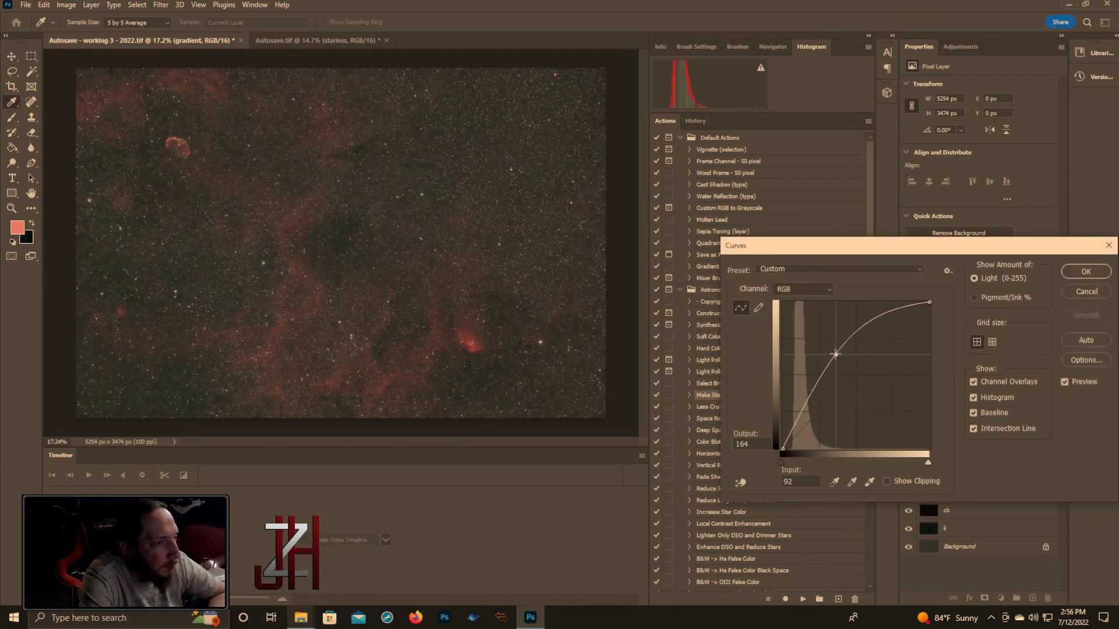
drag(791, 431, 791, 439)
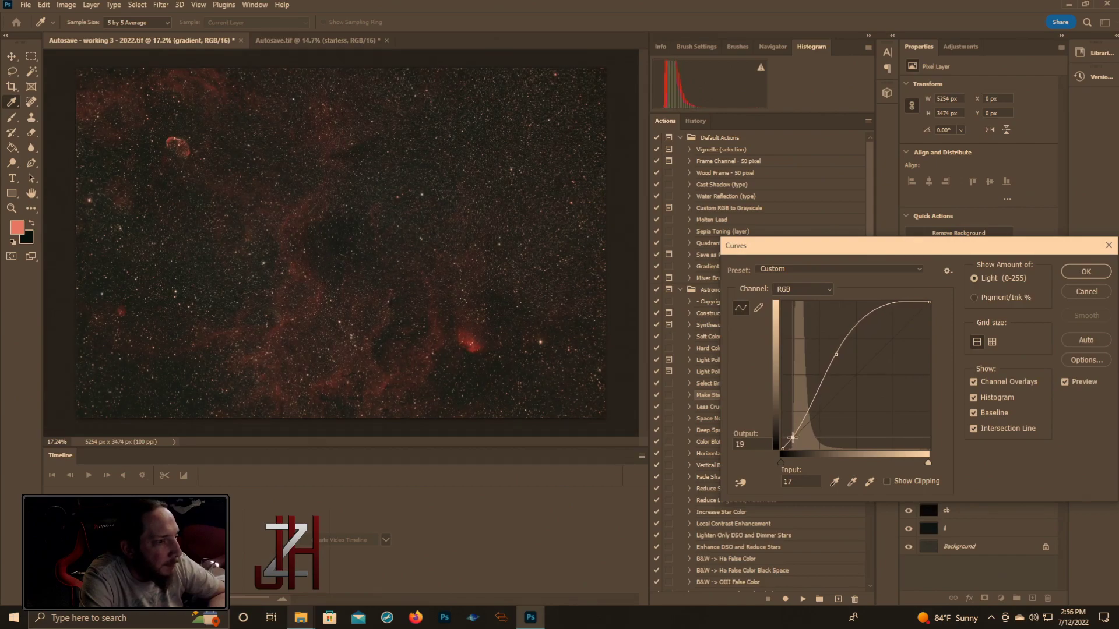
click(903, 302)
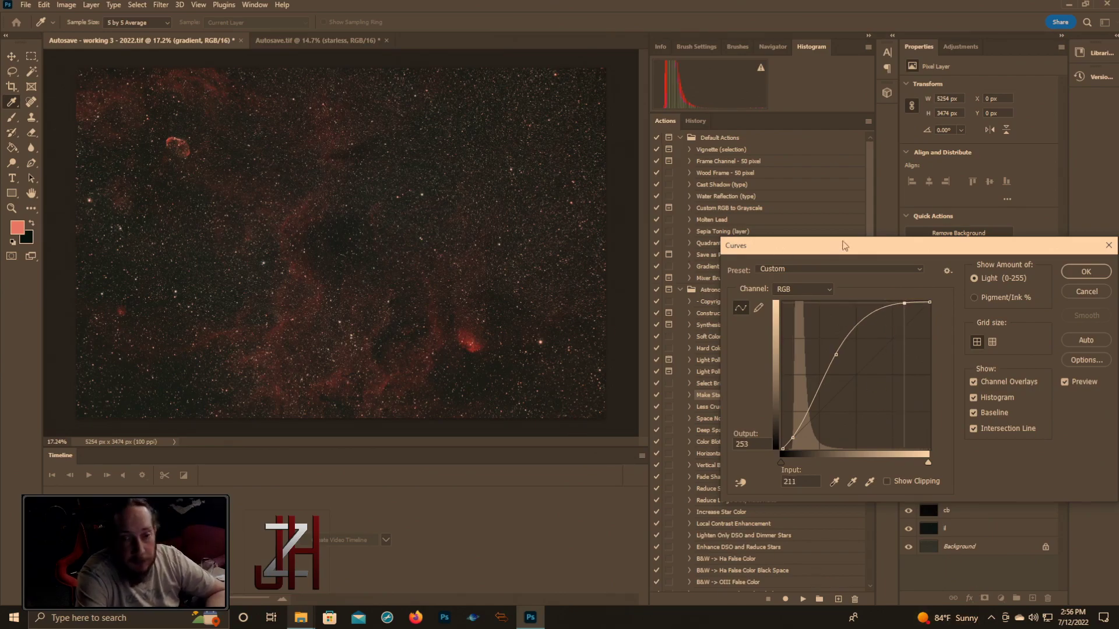
click(1086, 272)
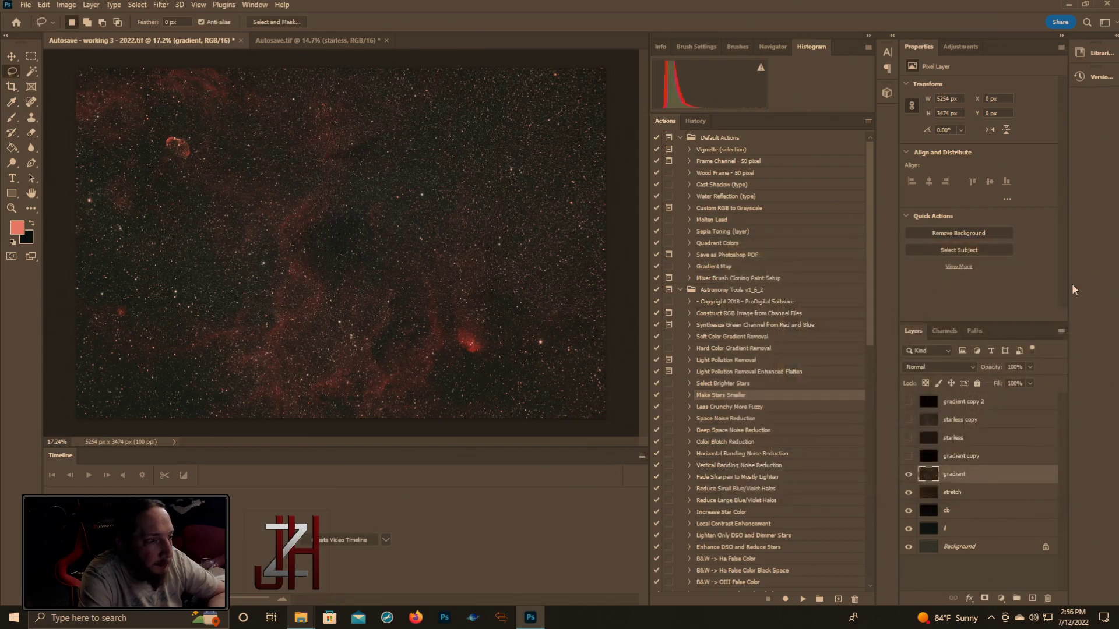
- Toggle starless copy's visibility to compare, leaving it shown
click(907, 419)
click(907, 419)
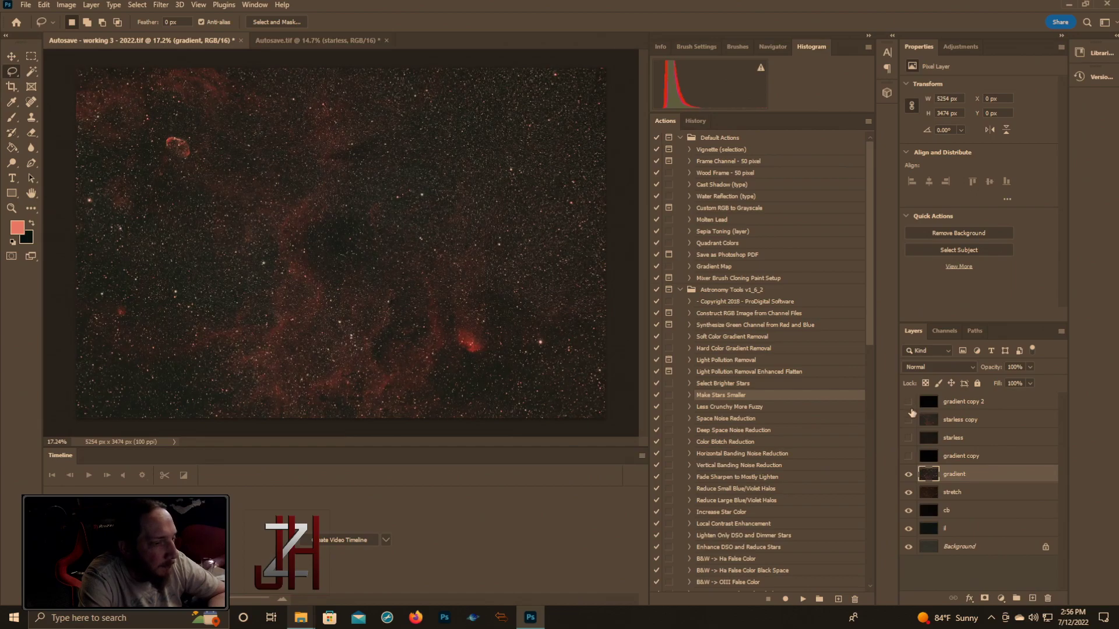
click(908, 420)
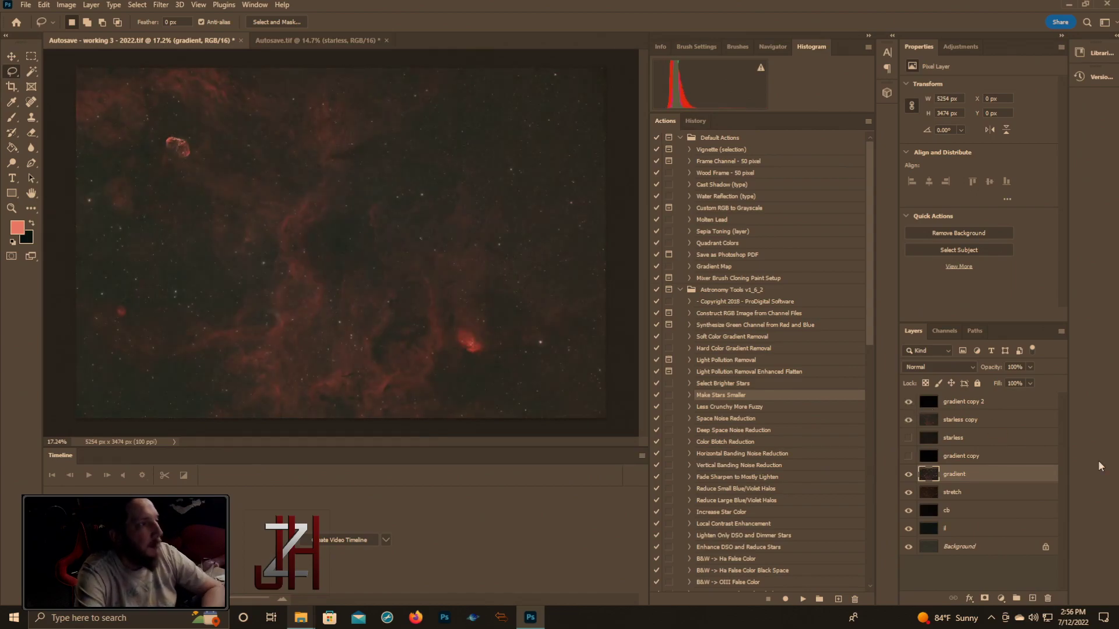